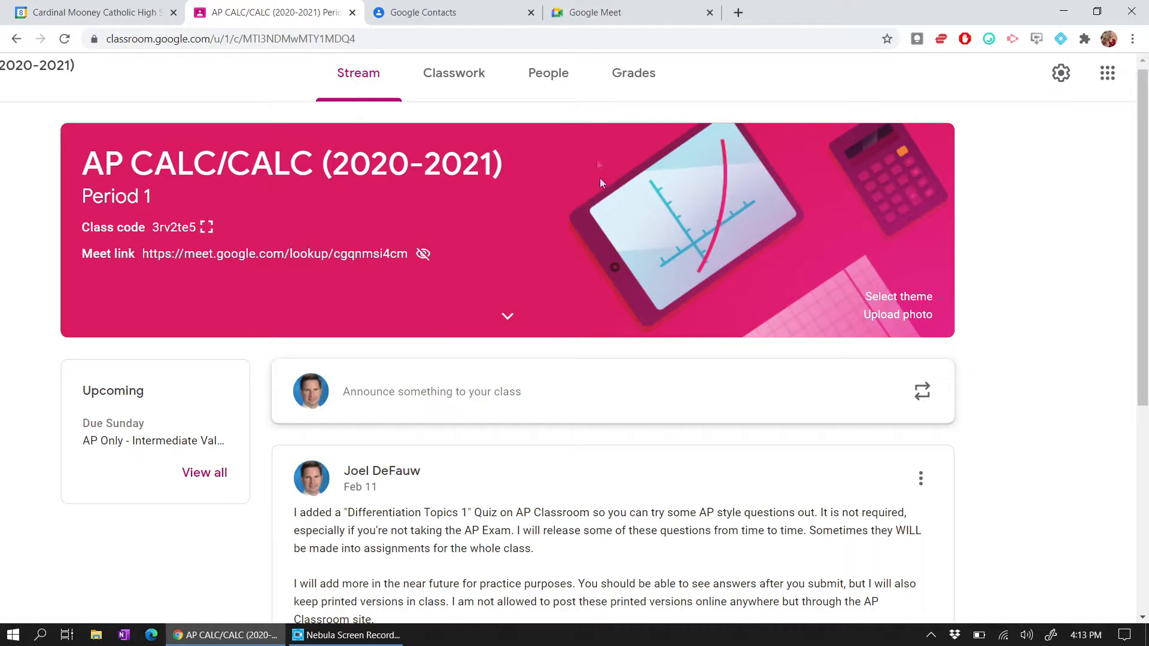
- Switch from the Classroom stream to the Google Meet tab
left_click(617, 9)
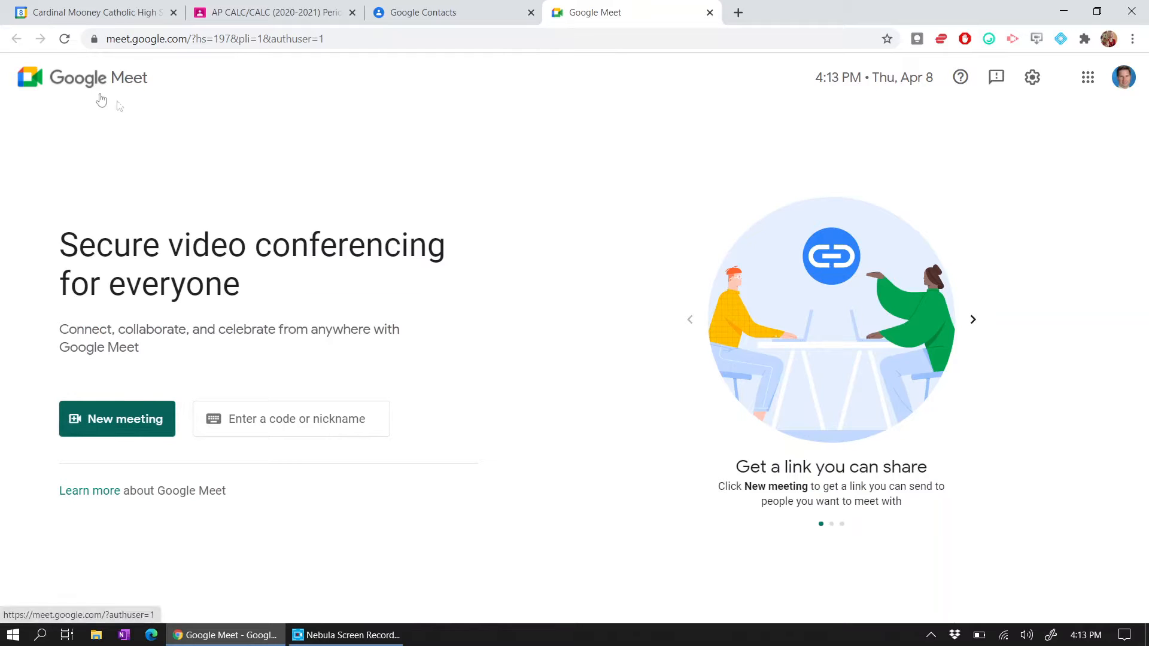
left_click(142, 420)
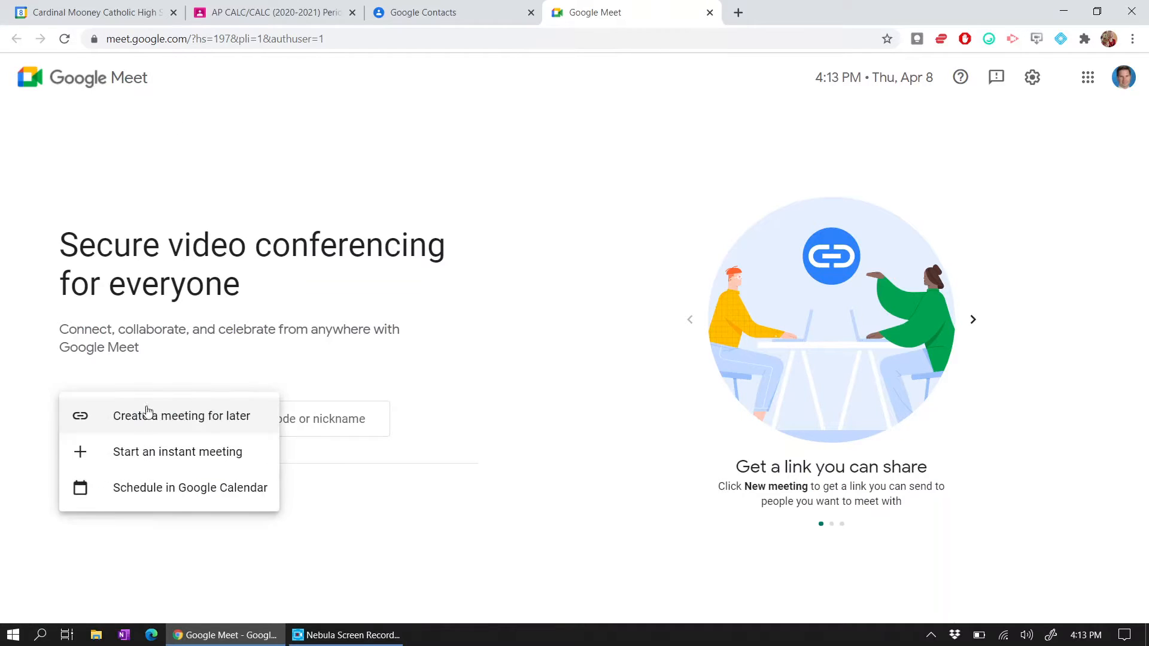
left_click(210, 421)
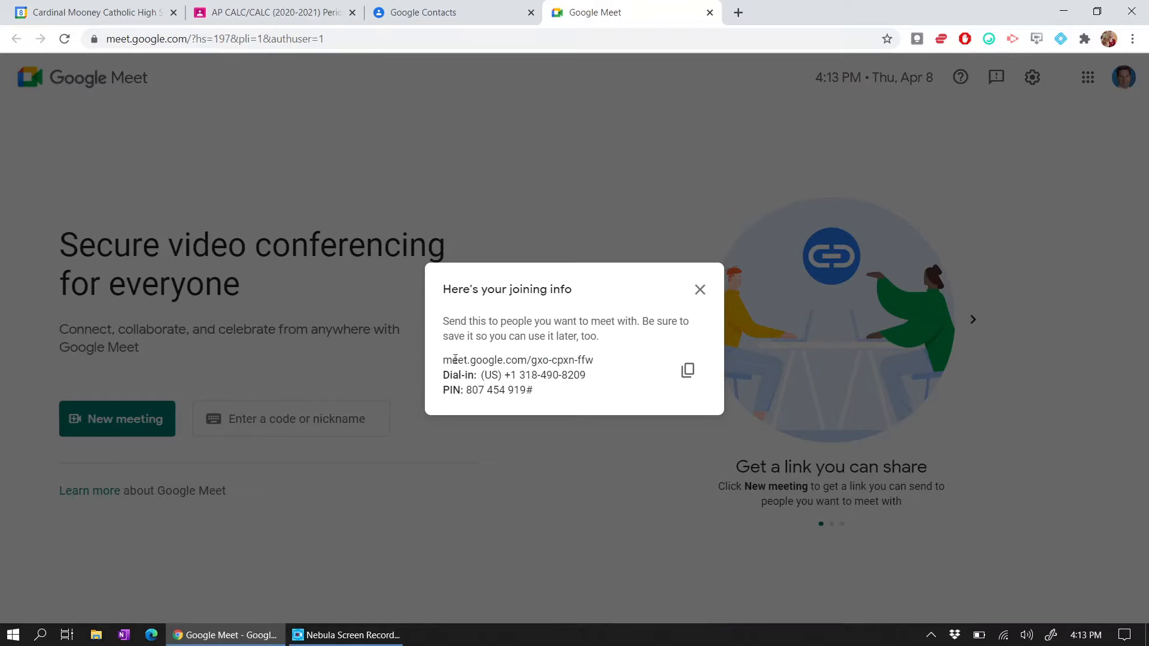
left_click_drag(444, 361, 598, 362)
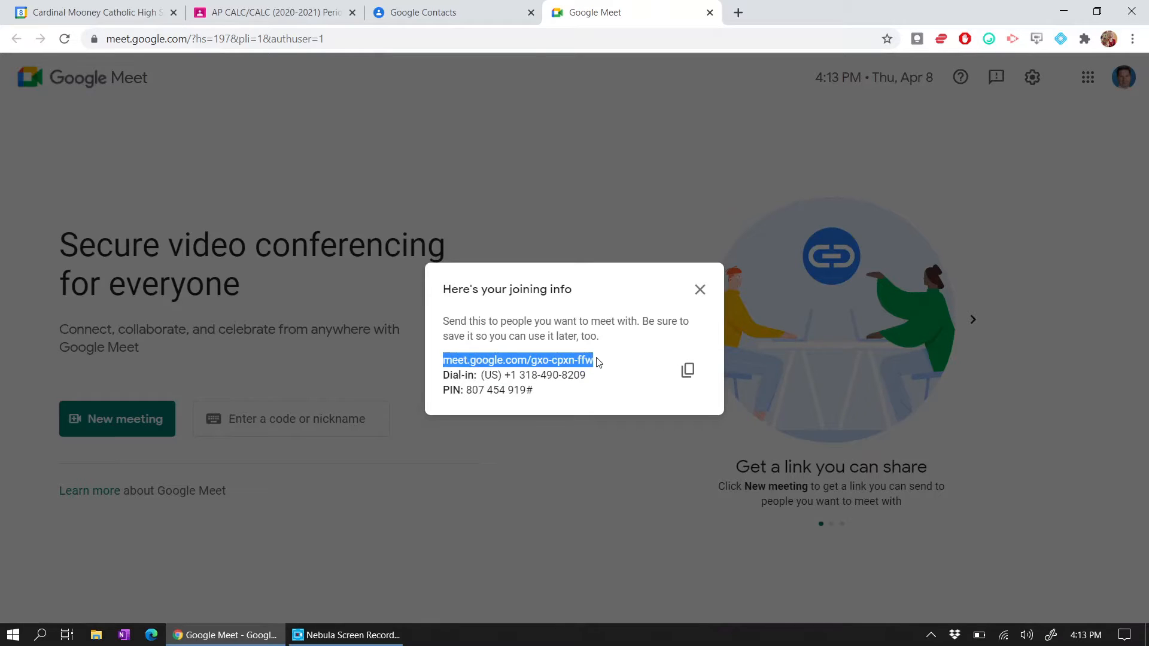
left_click(556, 361)
scroll(556, 360, "up", 5)
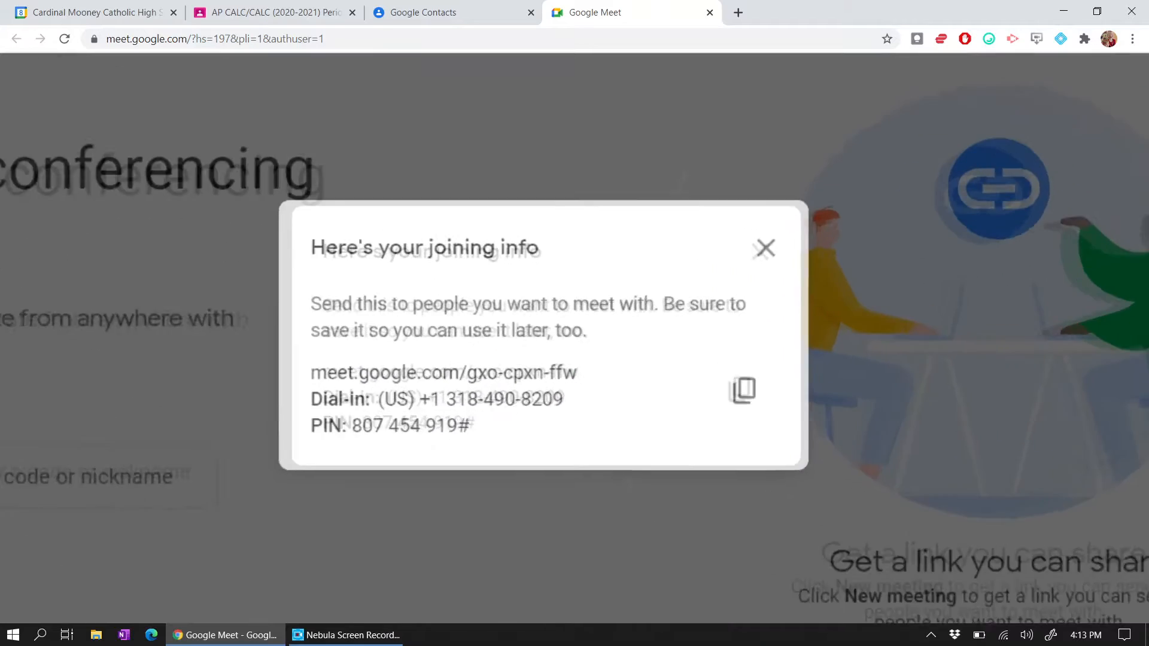
left_click_drag(439, 386, 628, 395)
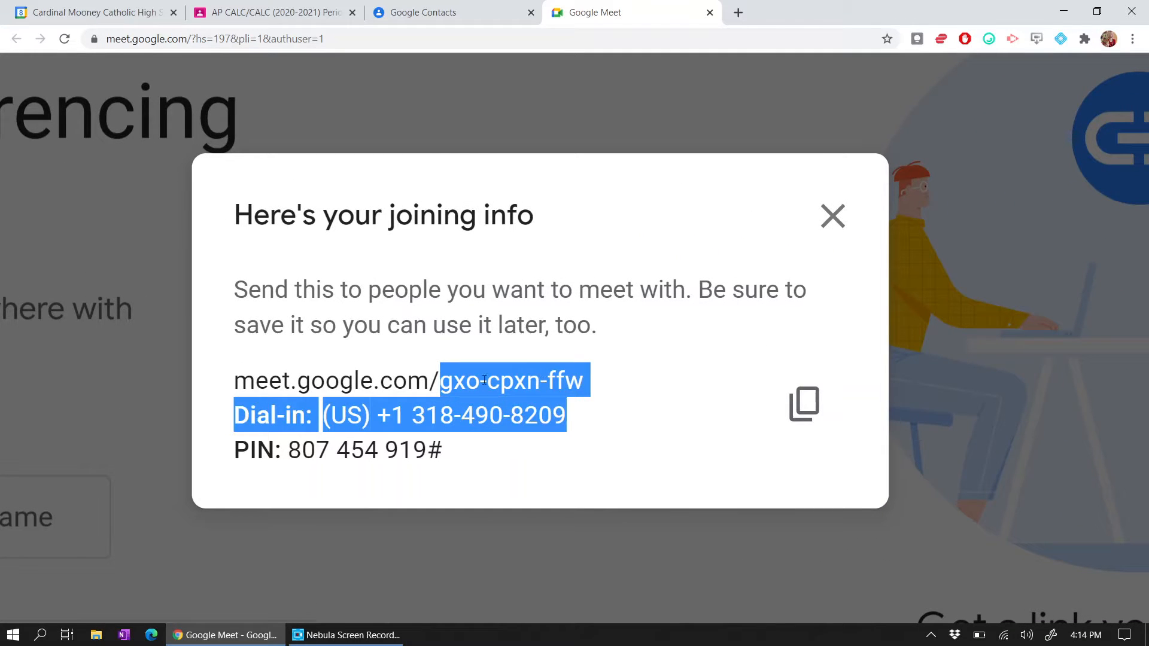
left_click(428, 380)
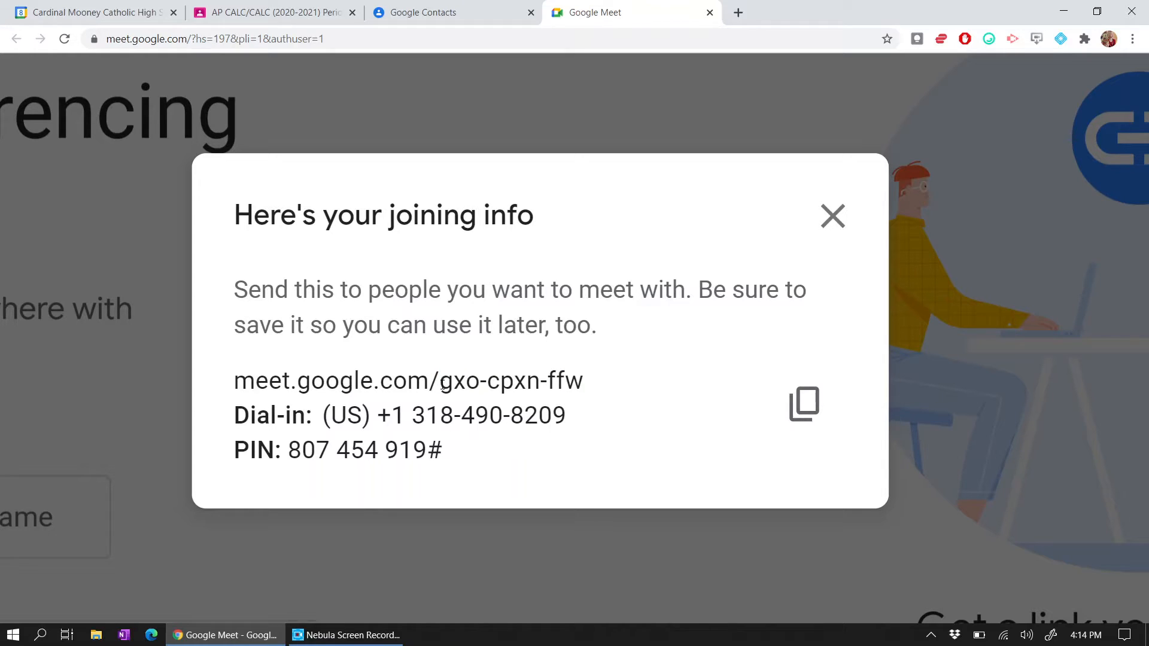
left_click(804, 404)
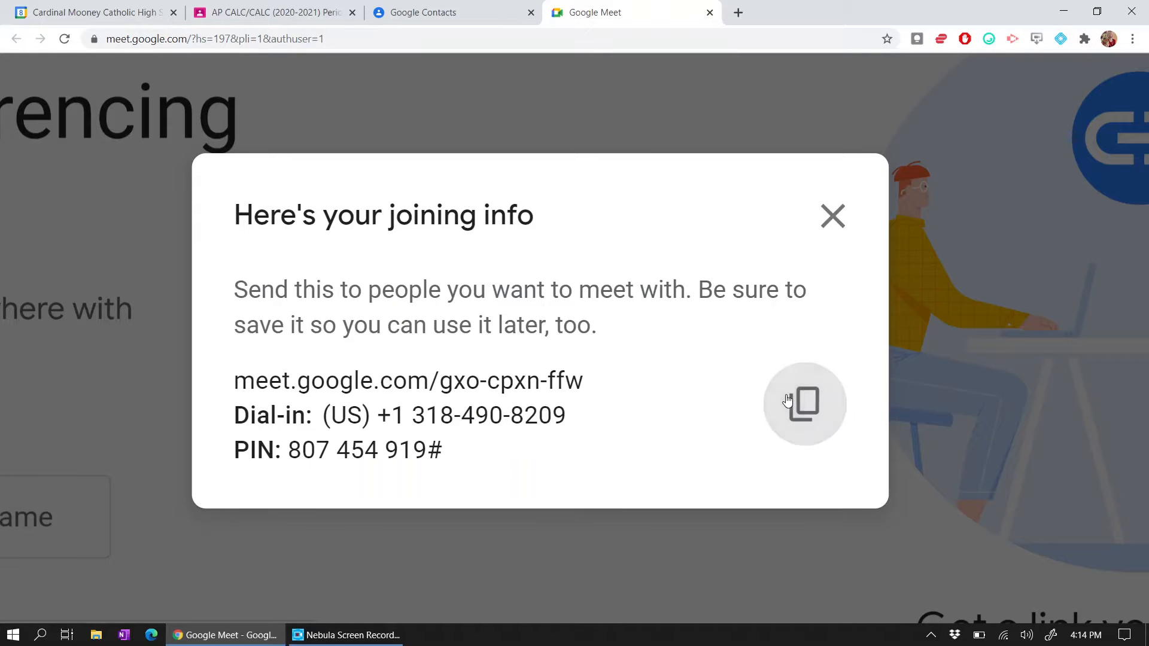
left_click(832, 216)
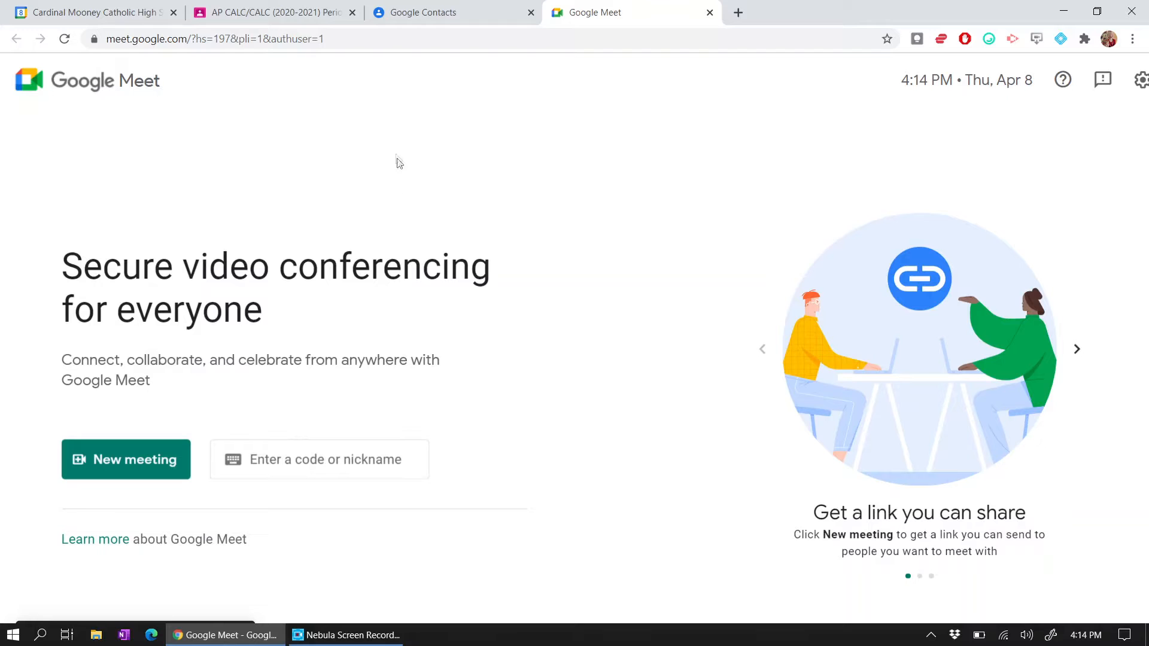
- Back on the AP CALC/CALC stream, paste the Meet link into an announcement, then cancel it
left_click(289, 13)
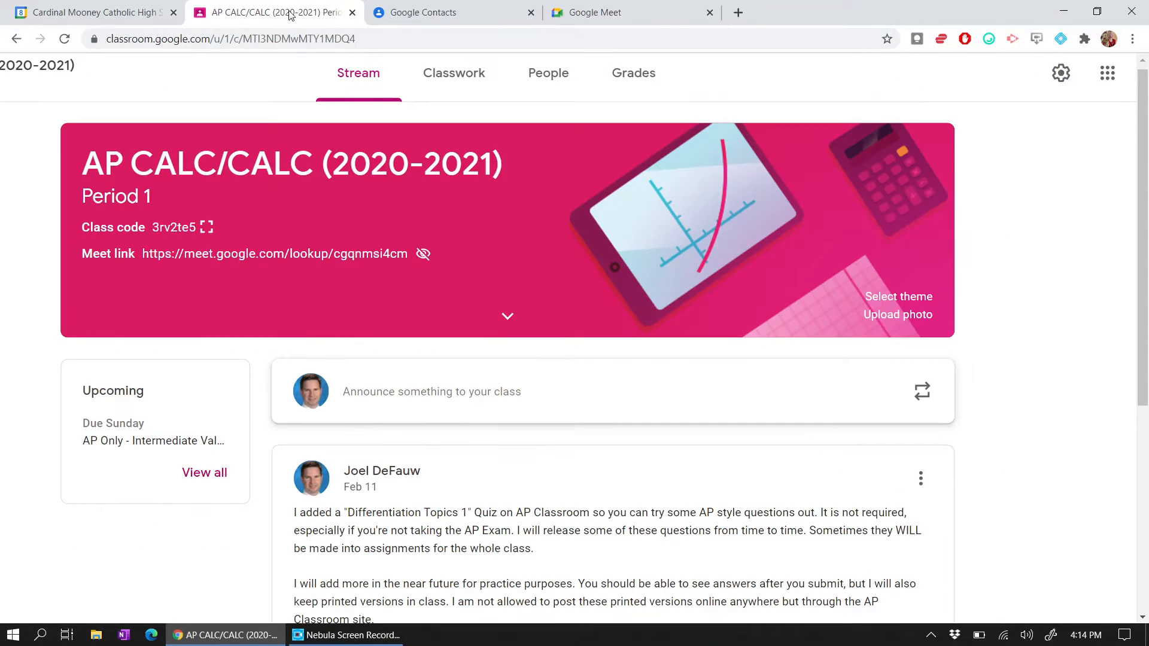
scroll(487, 296, "down", 2)
left_click(487, 293)
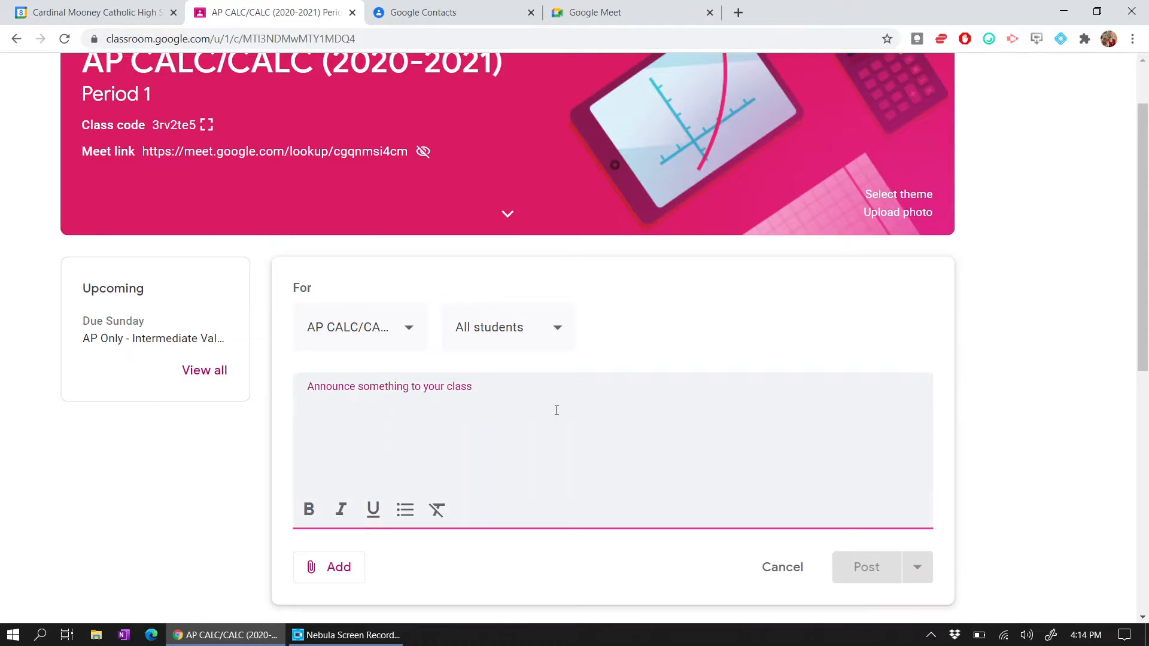
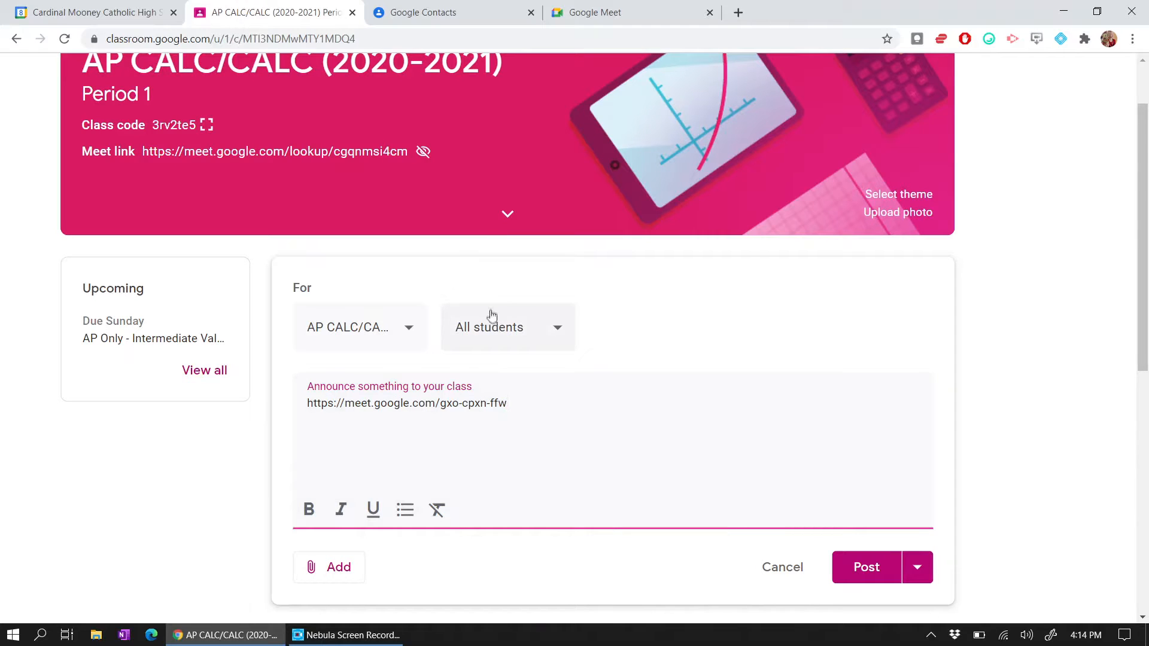
left_click(477, 146)
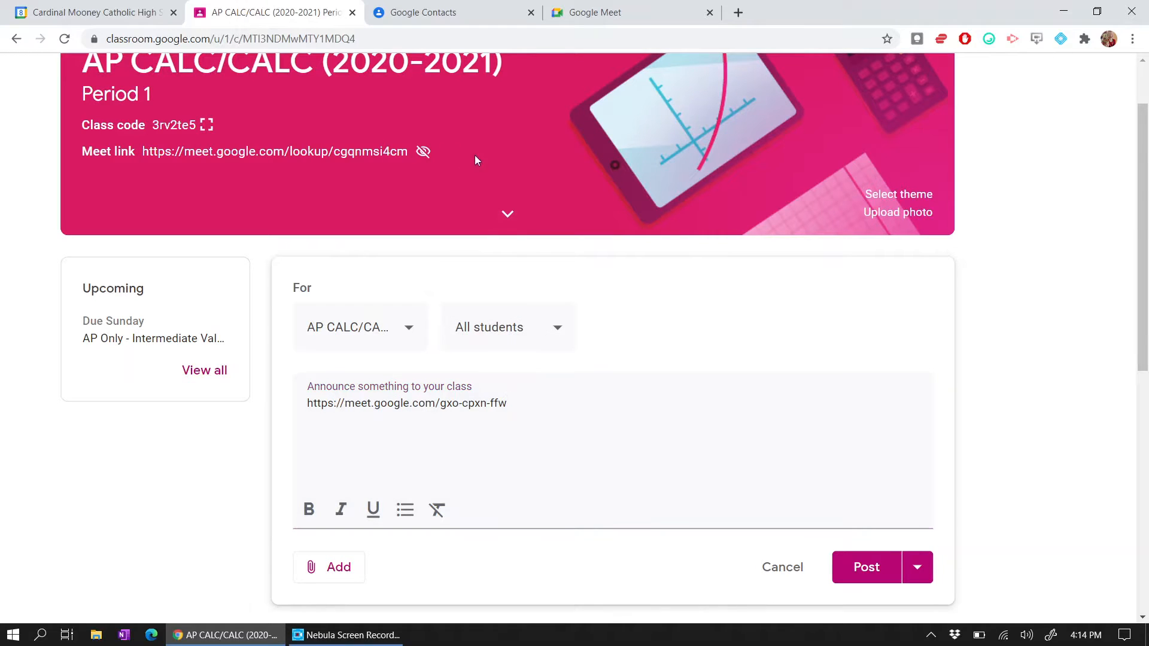
left_click(782, 567)
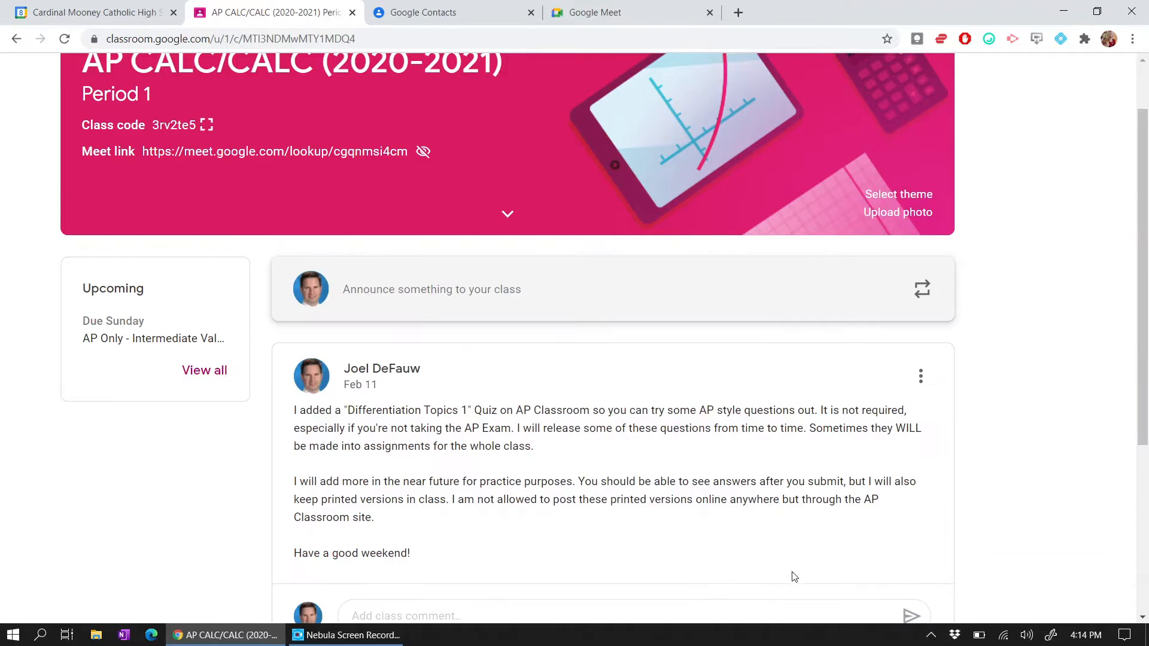
scroll(603, 311, "up", 2)
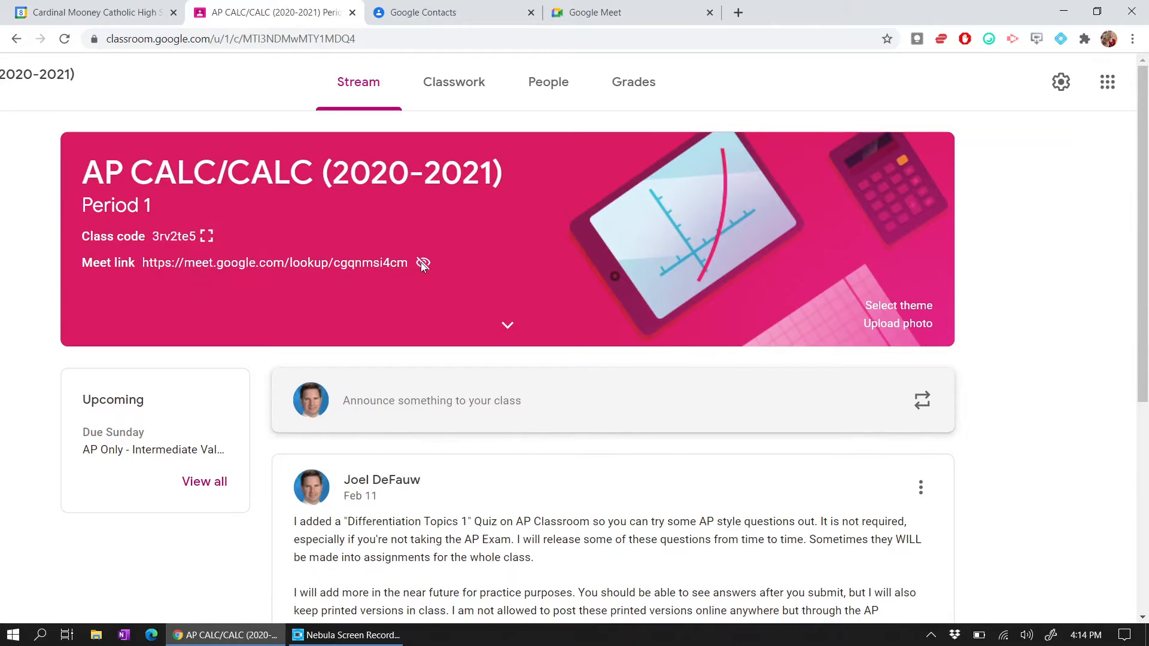
left_click(1061, 80)
scroll(569, 307, "down", 10)
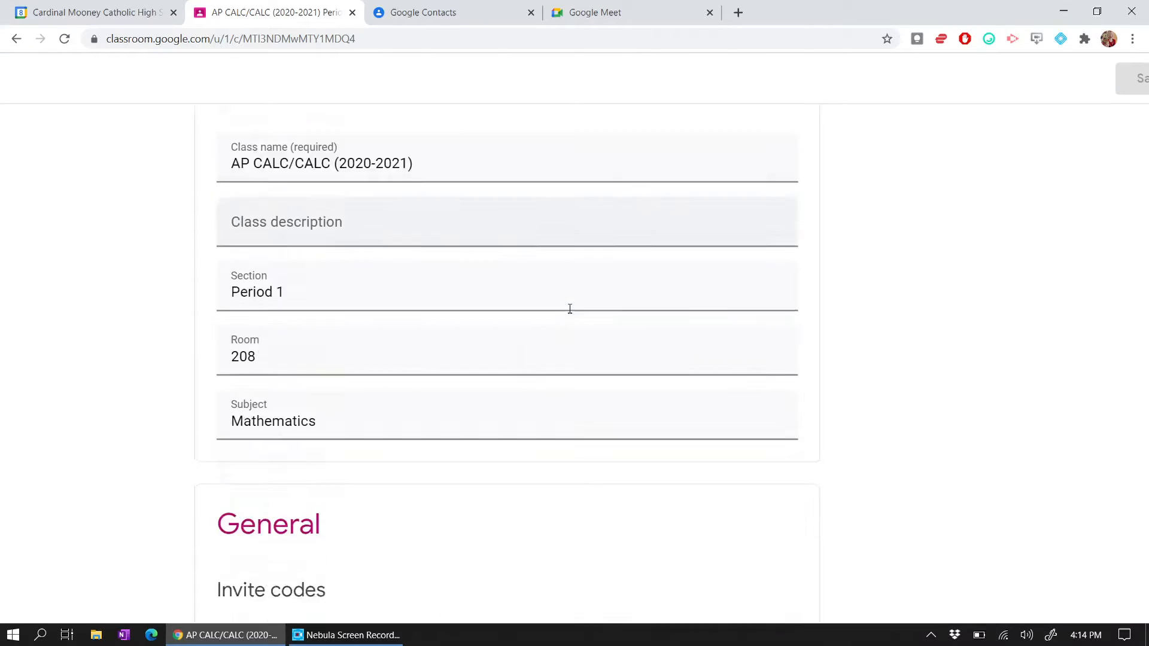
scroll(570, 309, "down", 3)
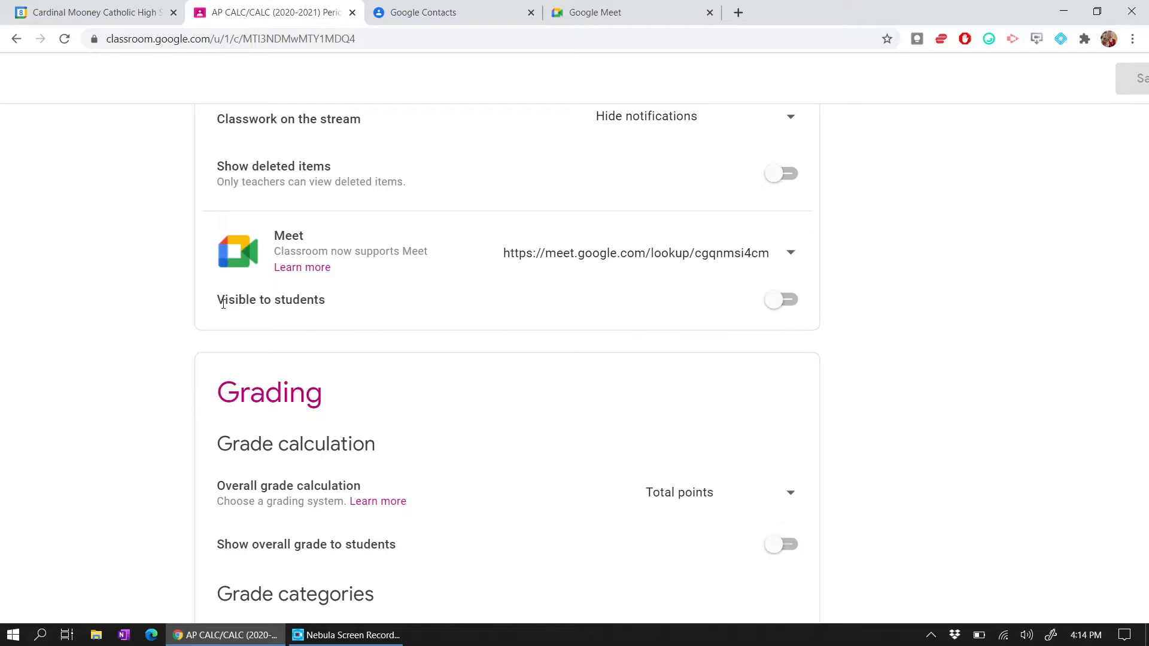
left_click(791, 304)
left_click(791, 304)
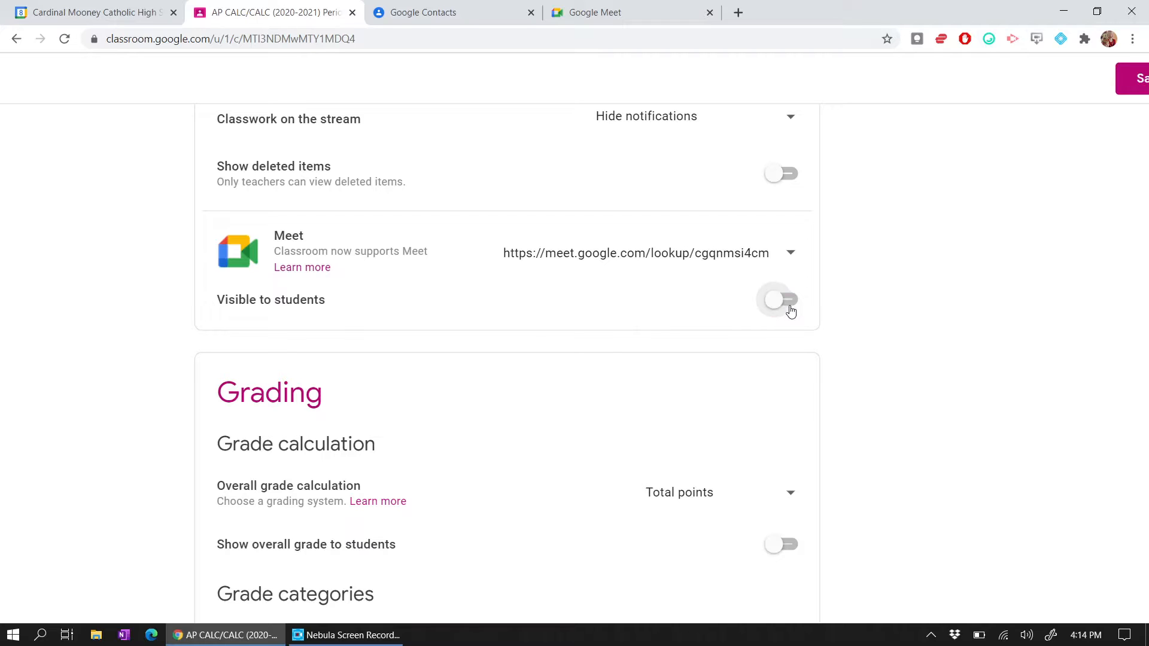
scroll(791, 309, "up", 5)
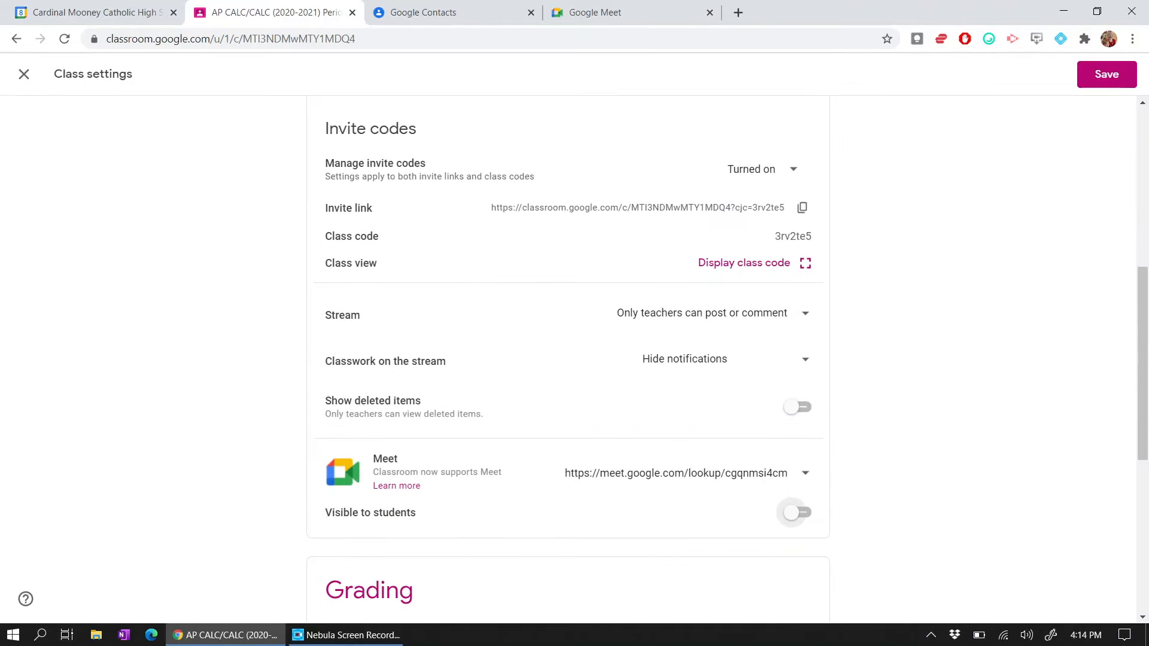
left_click(24, 74)
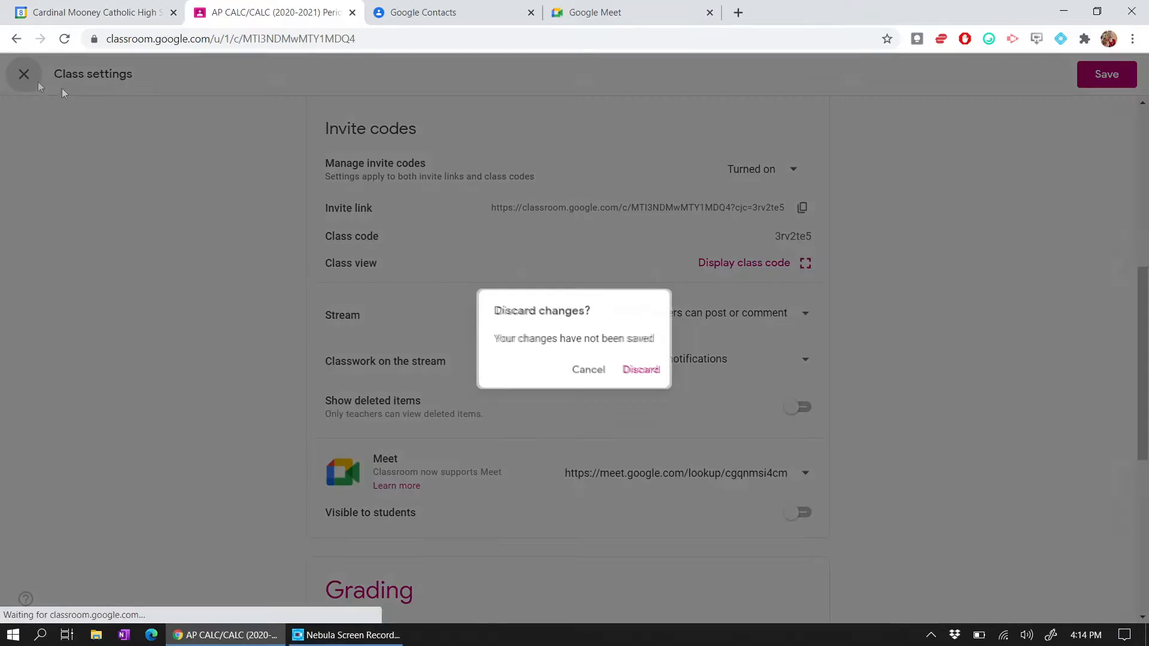
left_click(633, 377)
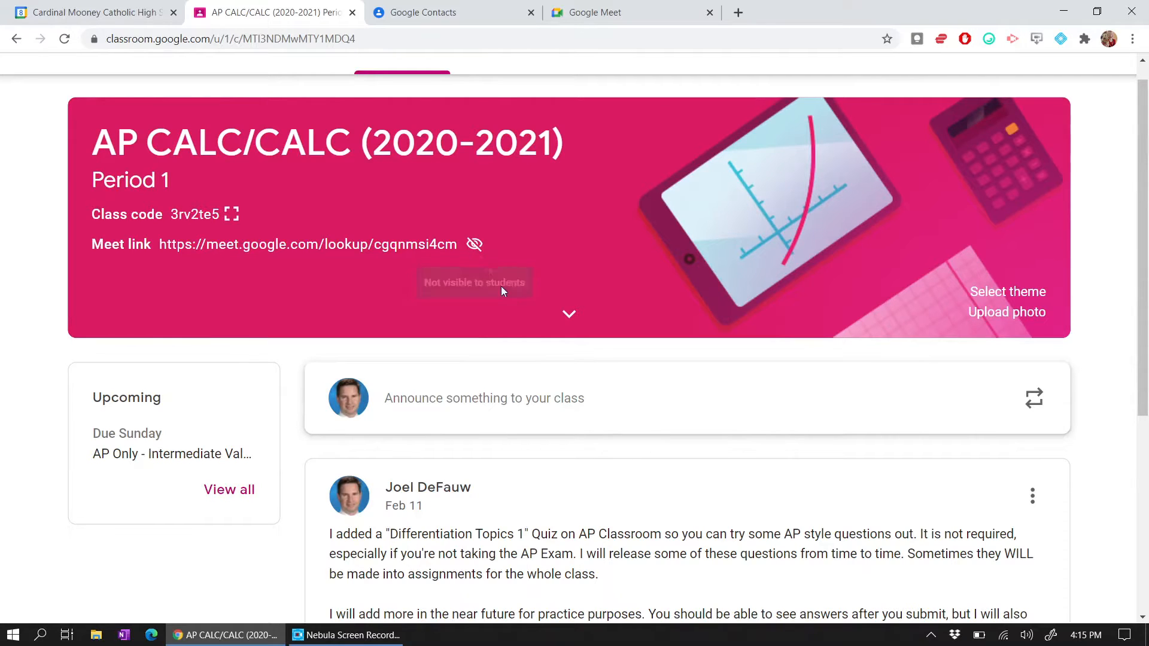
- Paste the Meet link into a new announcement with 'Use the following...' on the line above
scroll(508, 293, "down", 3)
left_click(554, 247)
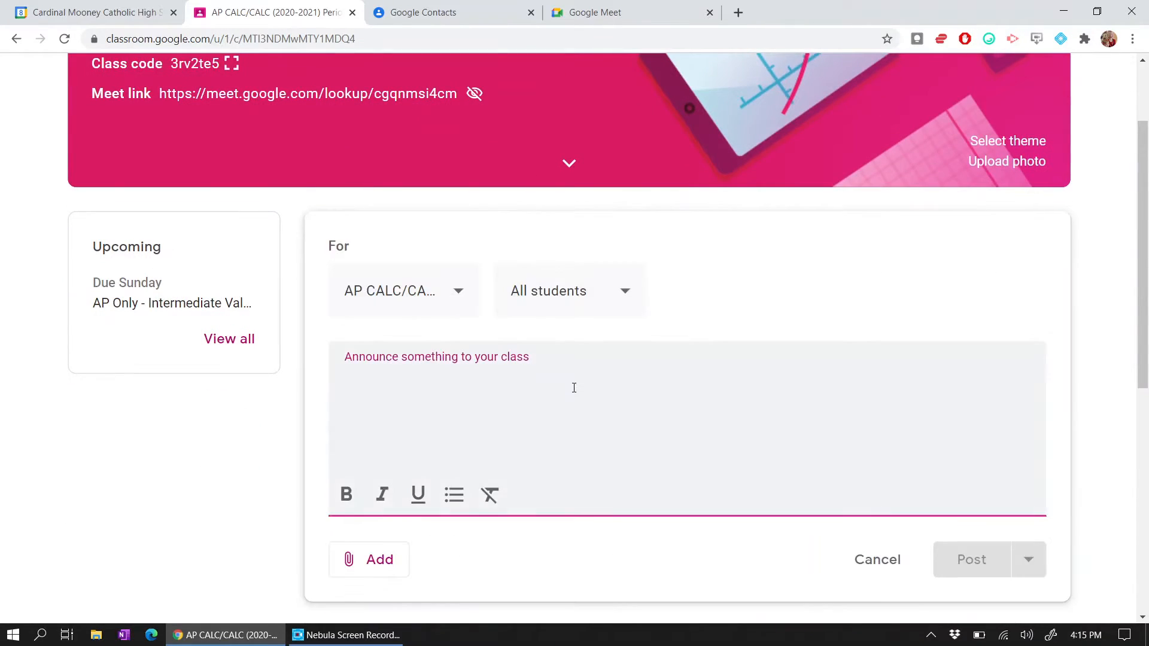
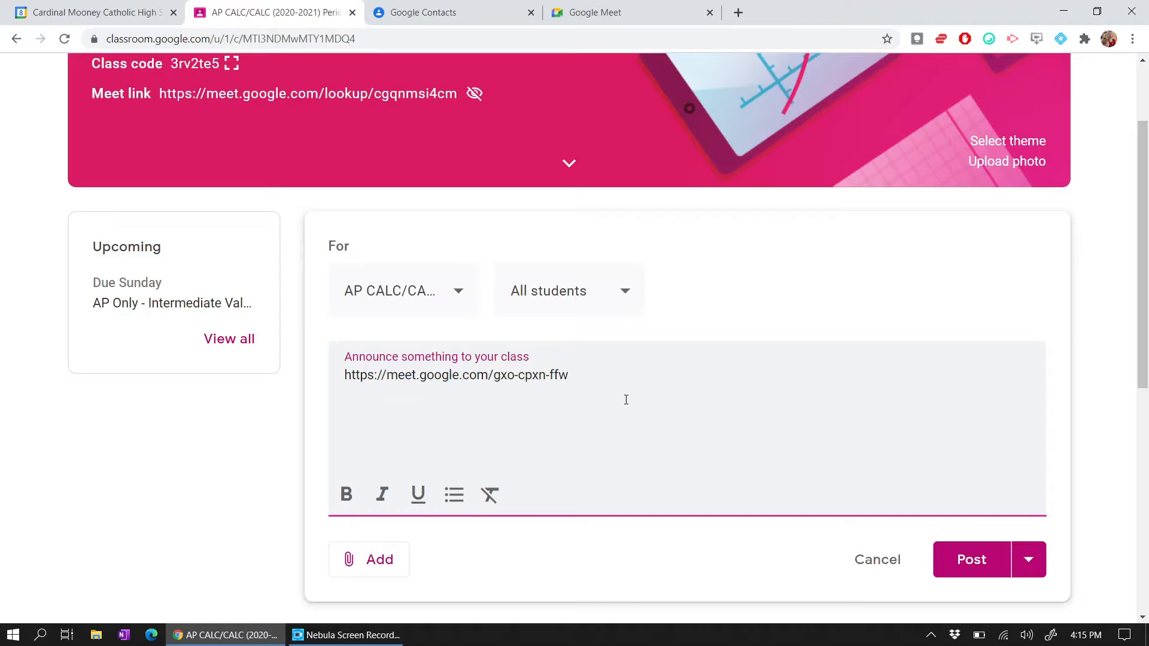
left_click(344, 375)
key("Return")
key("Up")
type("Use the following...")
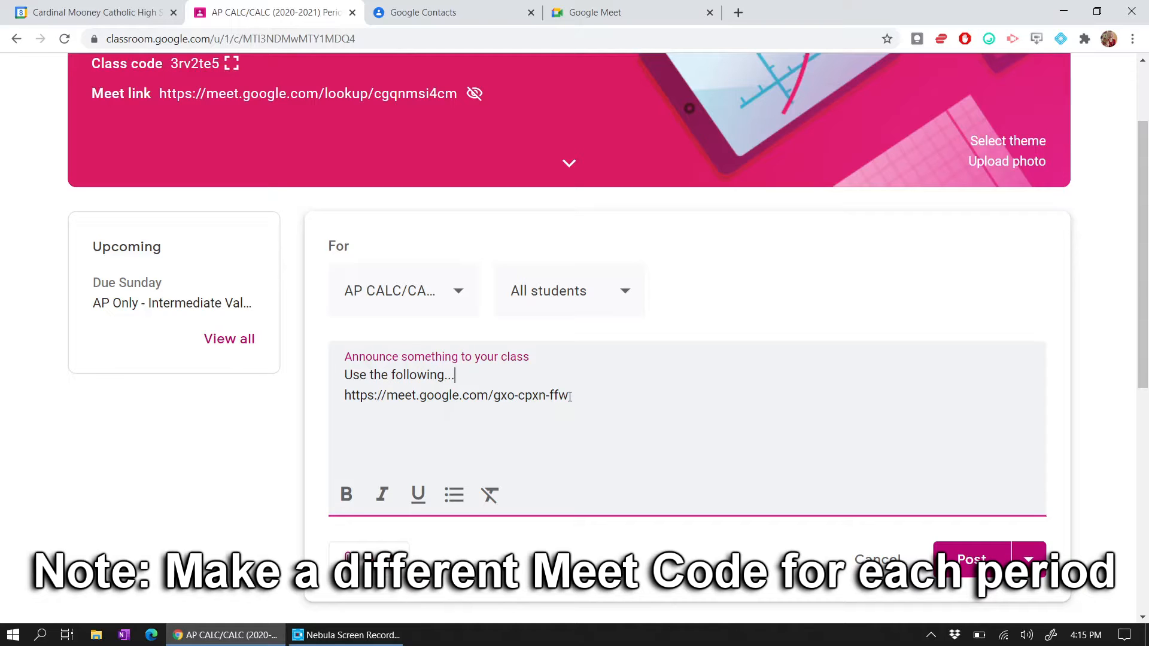
- In Google Meet, choose New meeting > Schedule in Google Calendar
left_click(589, 11)
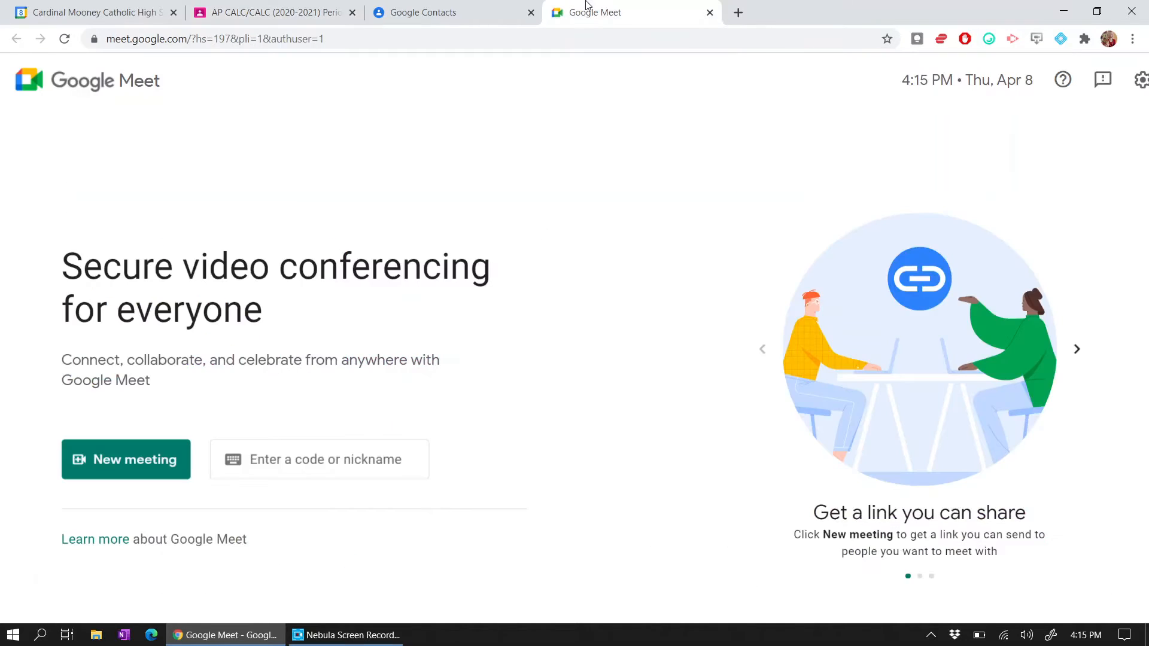
scroll(578, 329, "down", 1)
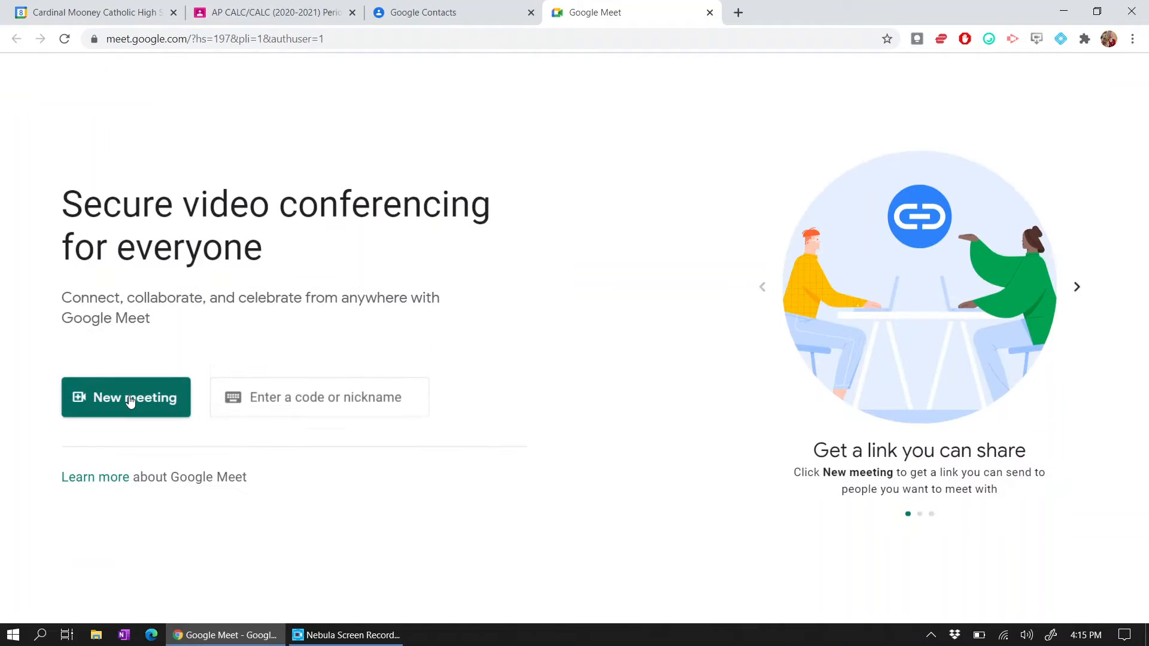
left_click(140, 408)
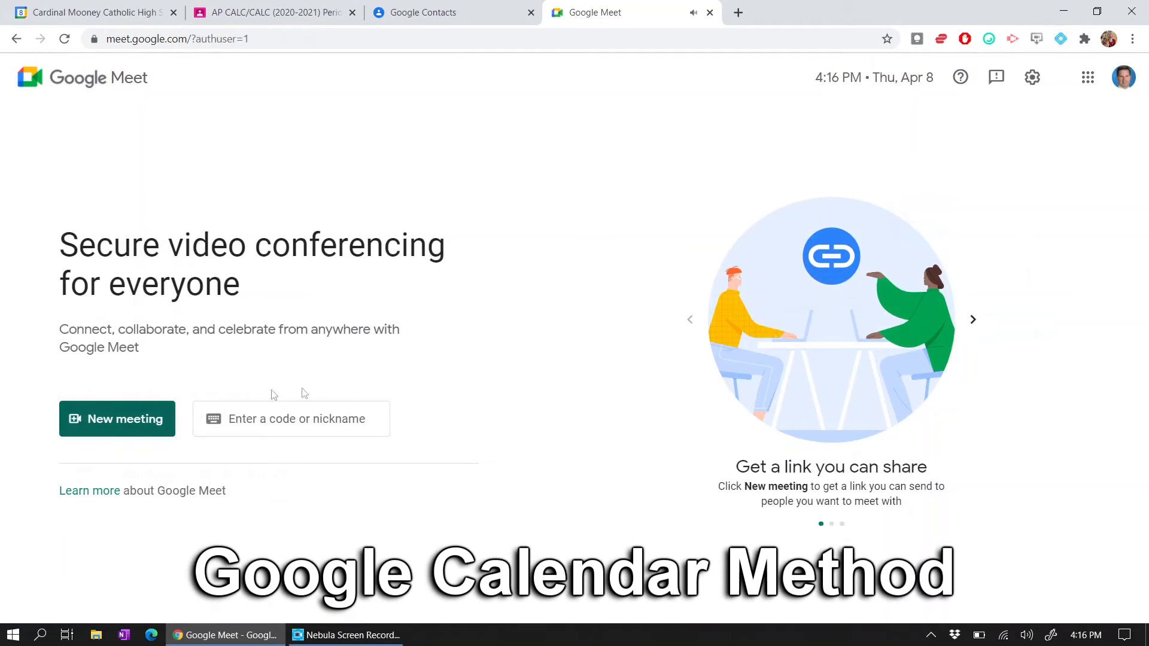
left_click(120, 420)
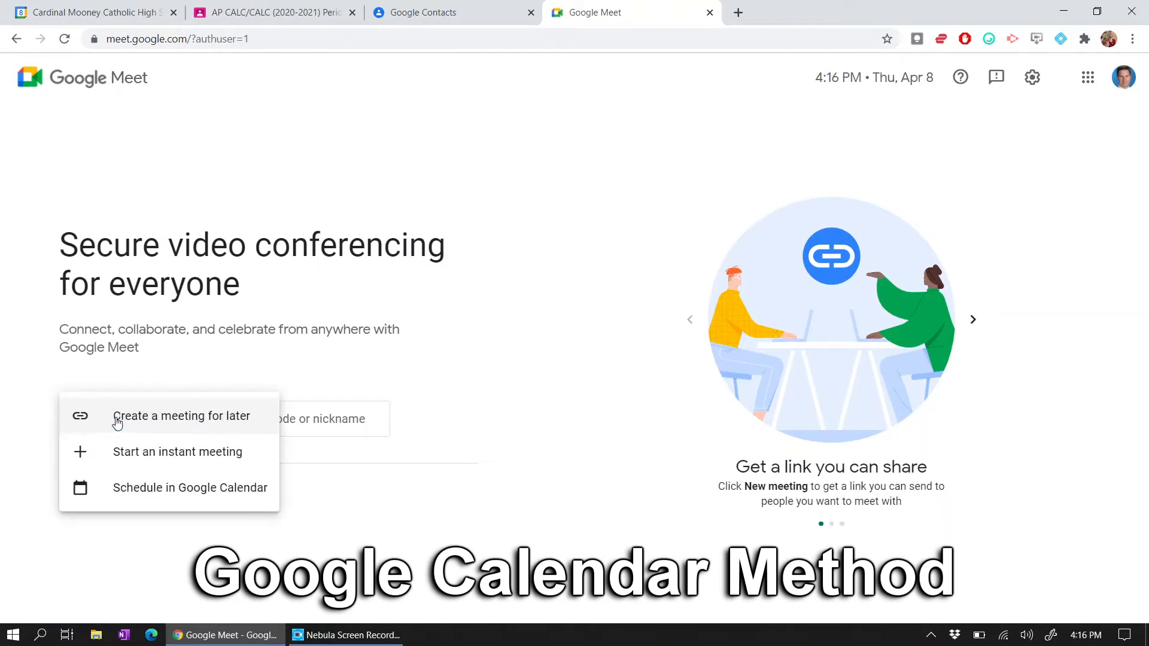
left_click(167, 490)
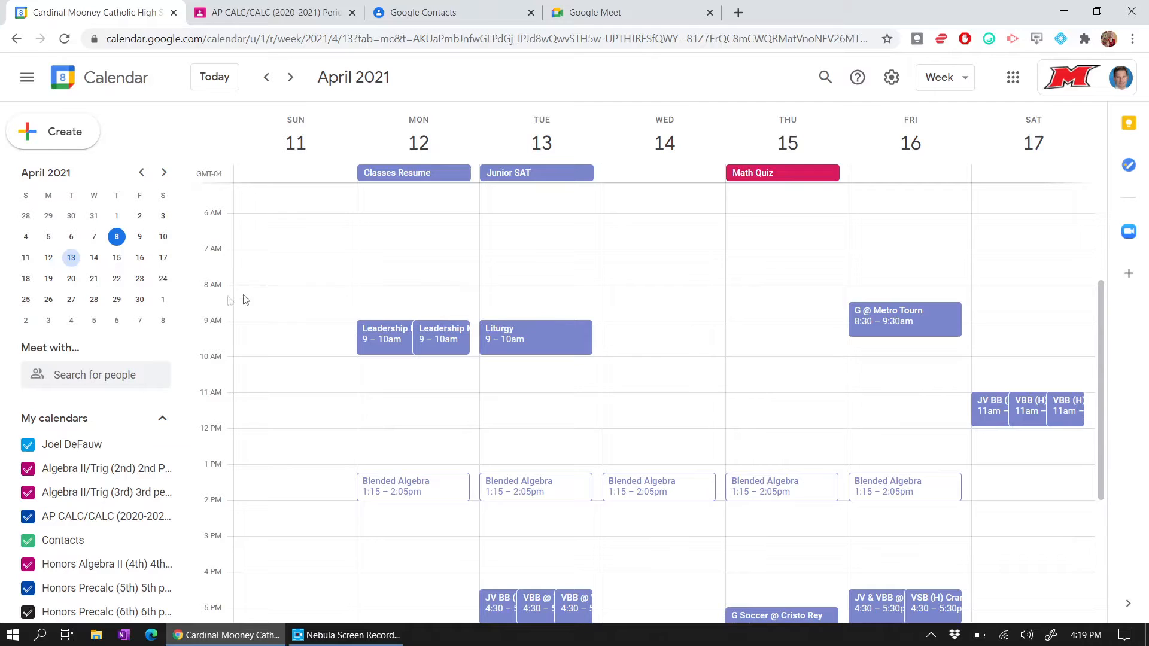
- Create a Monday April 12, 8am event titled 'AP Calc 1st period' and expand its full details
left_click(423, 294)
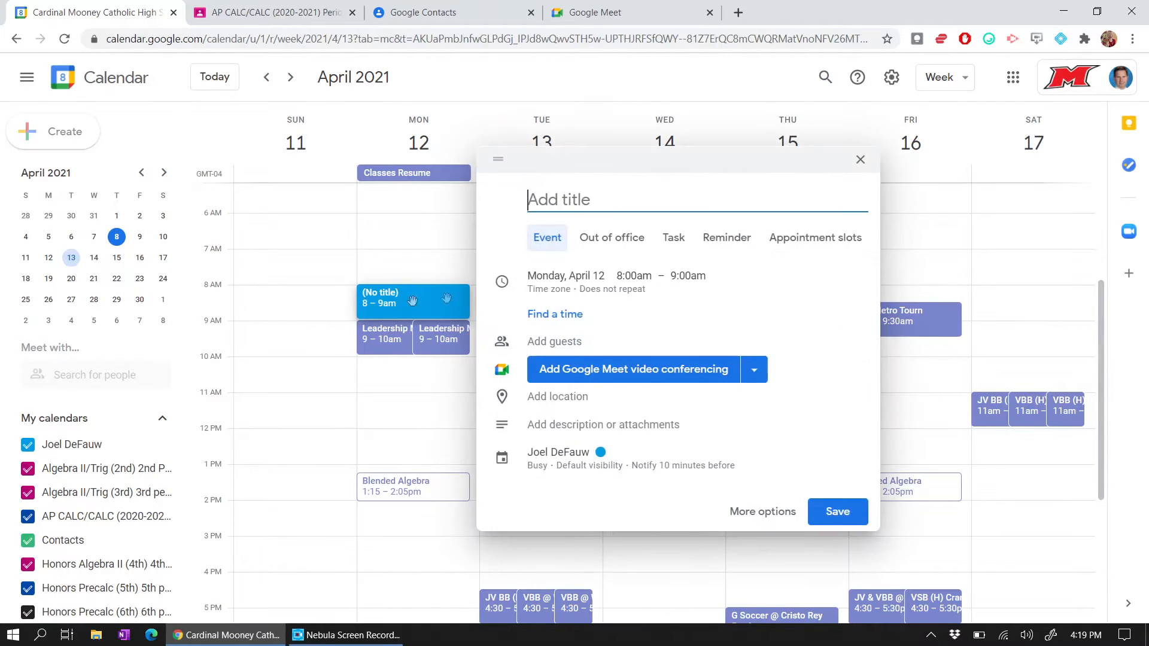
type("AP Calc")
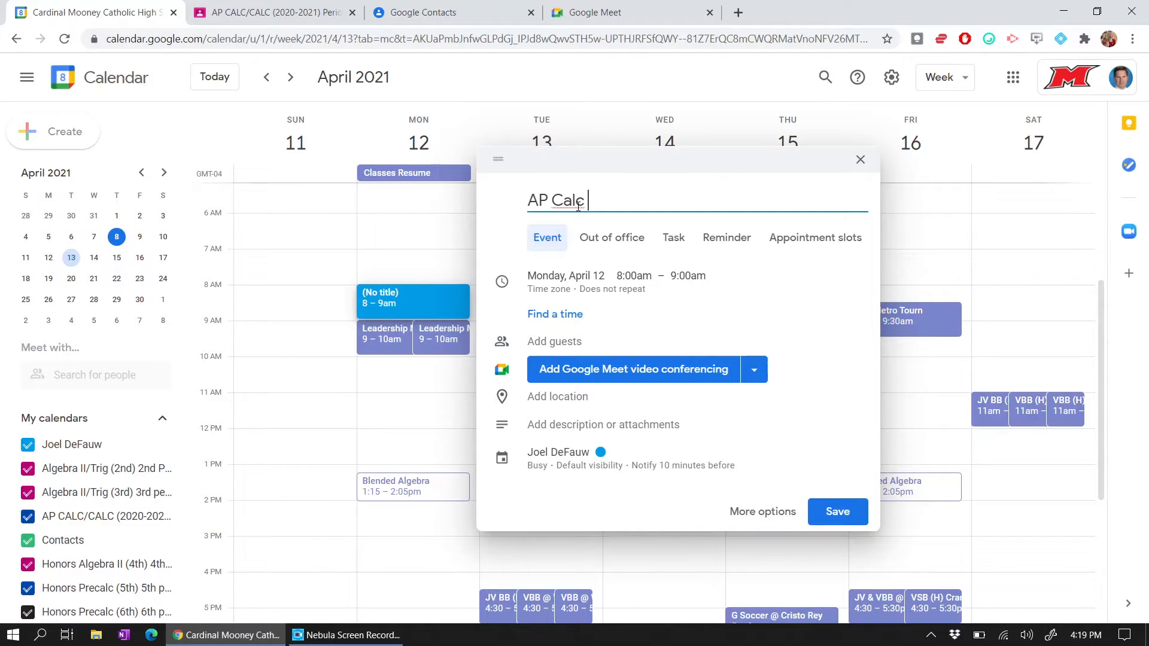
type(" 1st period")
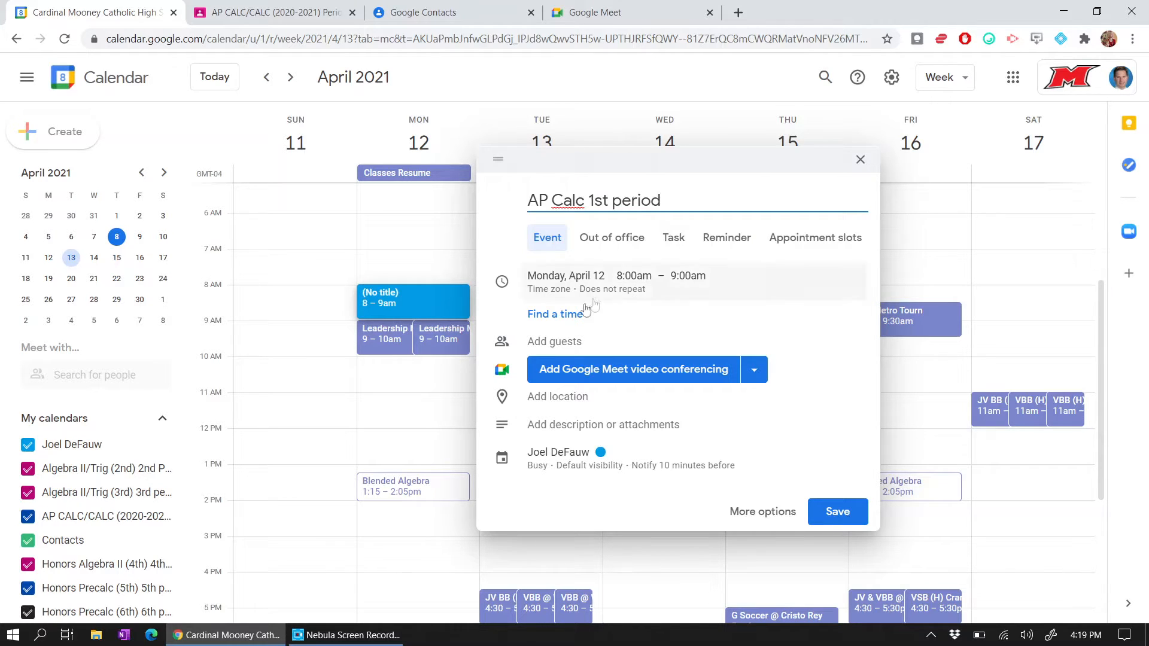
left_click(772, 519)
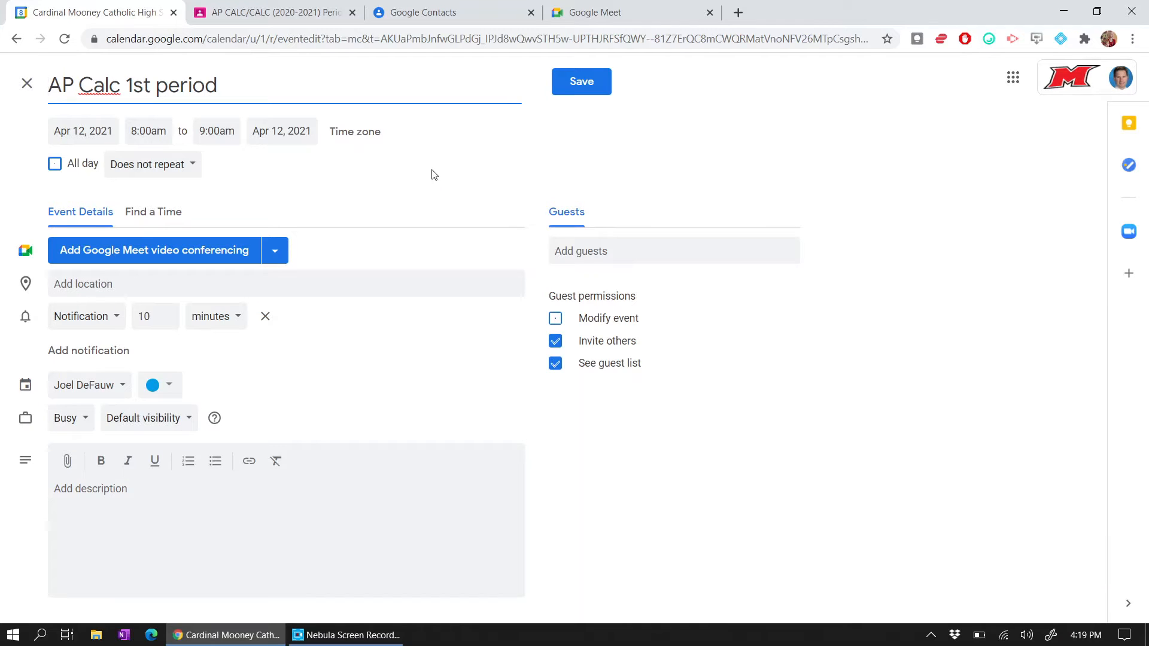
- Set the event end time to 8:35am and add Google Meet video conferencing
left_click(145, 132)
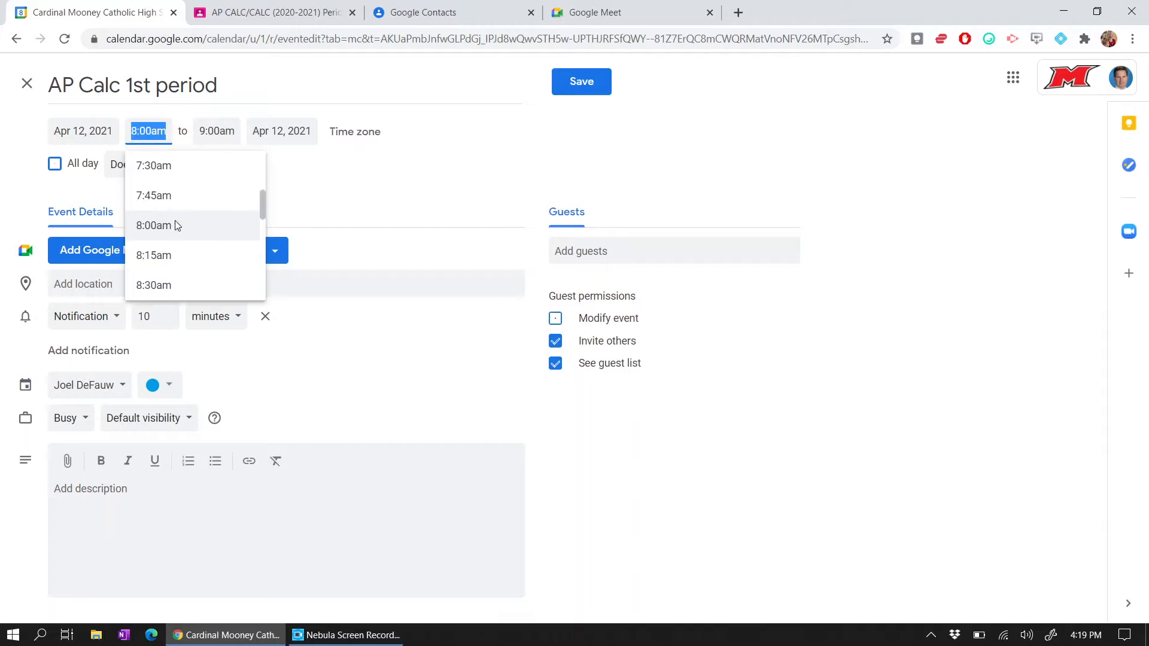
left_click(217, 132)
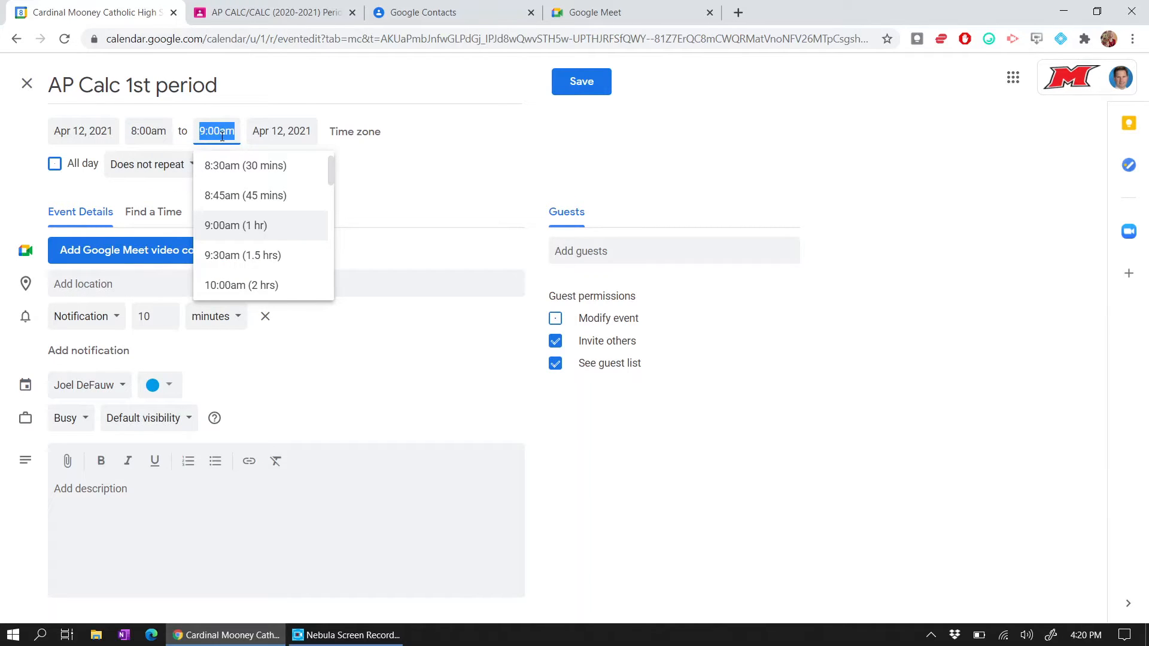
type("8:35am")
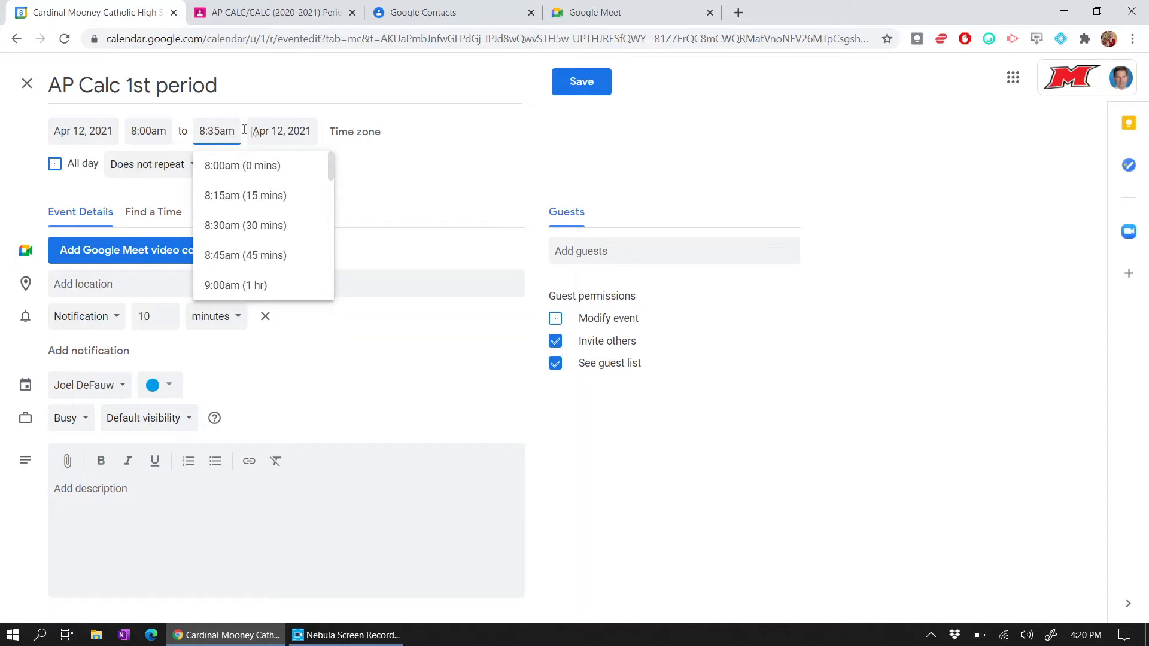
left_click(392, 173)
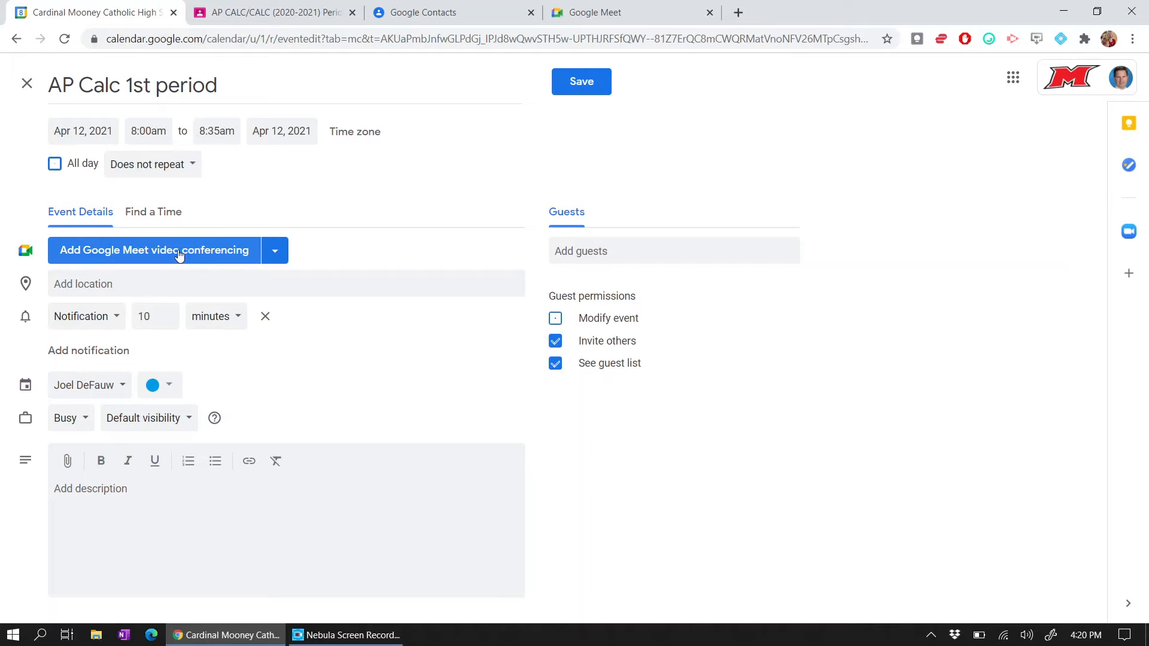
left_click(218, 257)
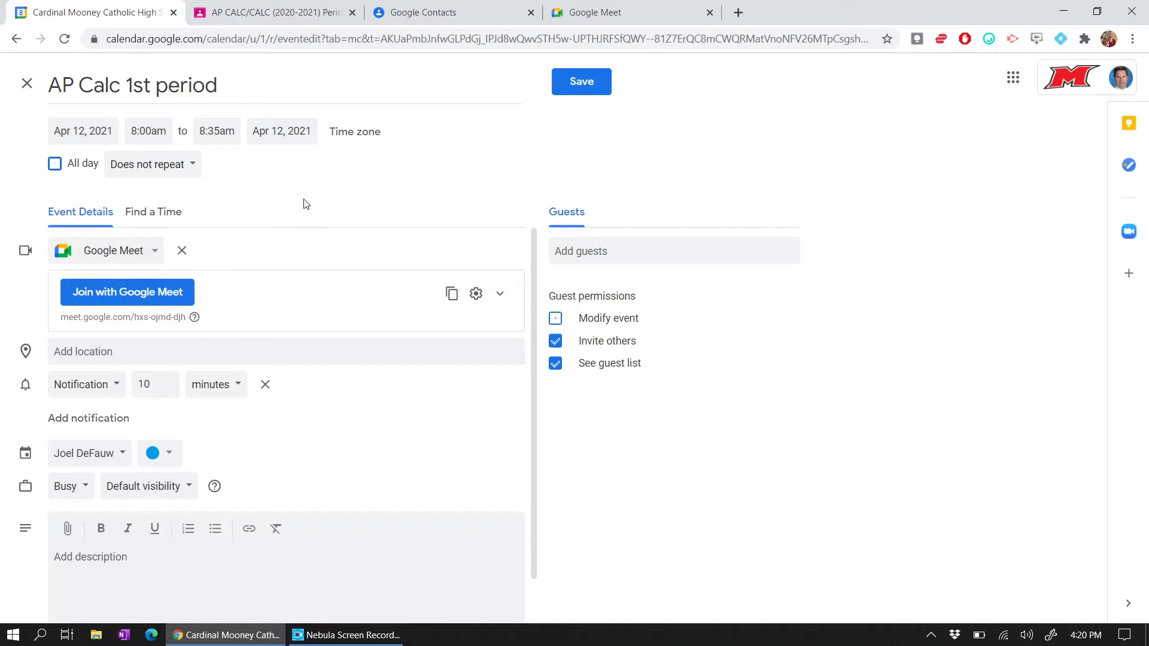
- Set a custom repeat on Monday through Friday
left_click(188, 171)
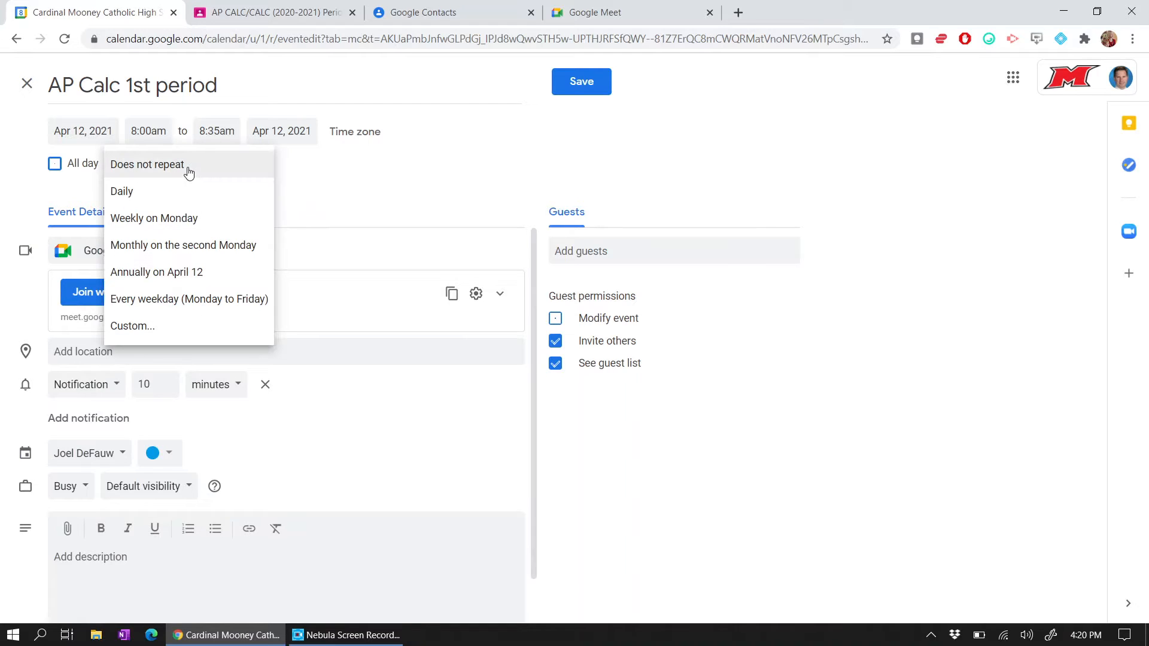
left_click(205, 334)
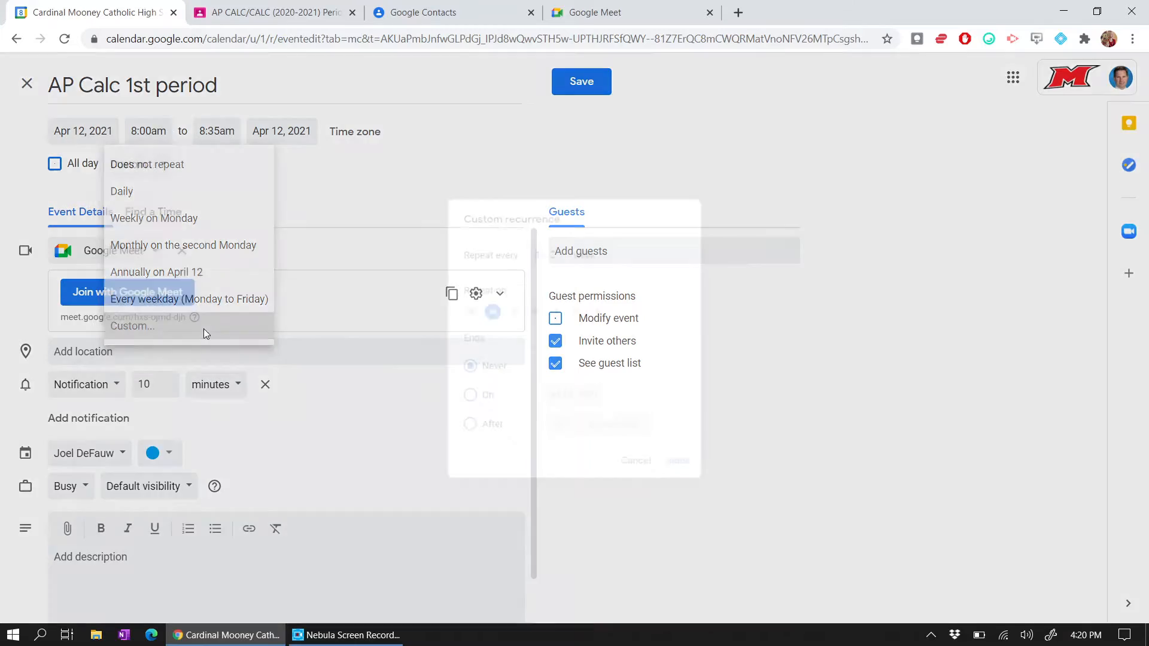
left_click(505, 308)
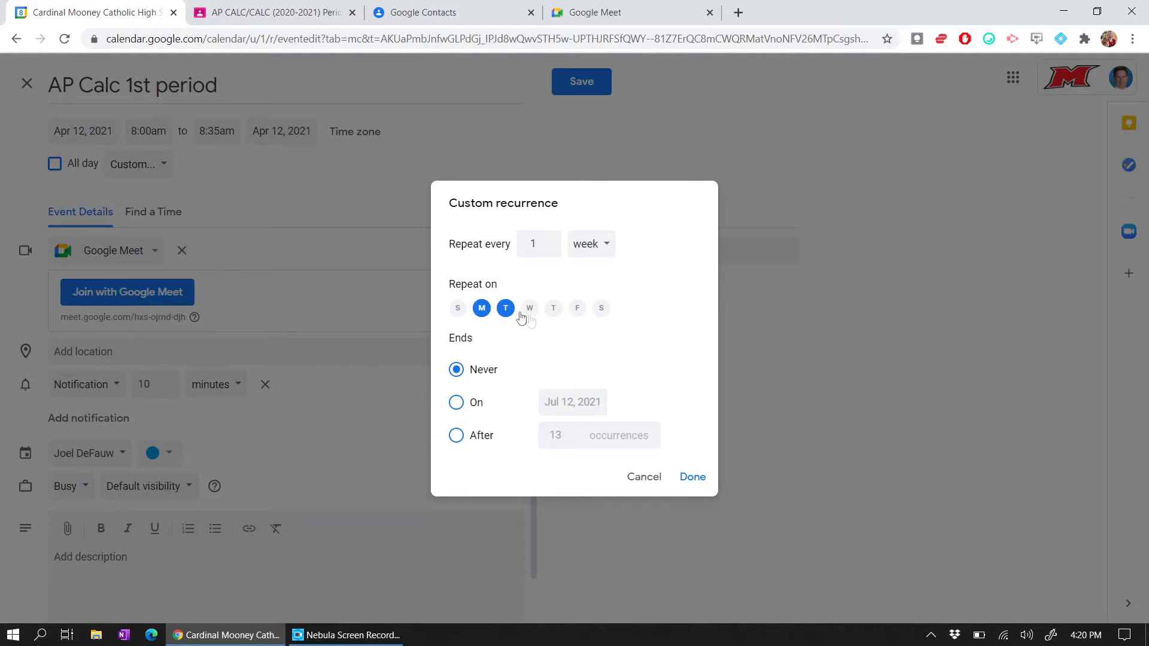
left_click(530, 308)
left_click(554, 308)
left_click(580, 314)
- End the repeats on April 16, 2021, apply the pattern, and save the event
left_click(458, 403)
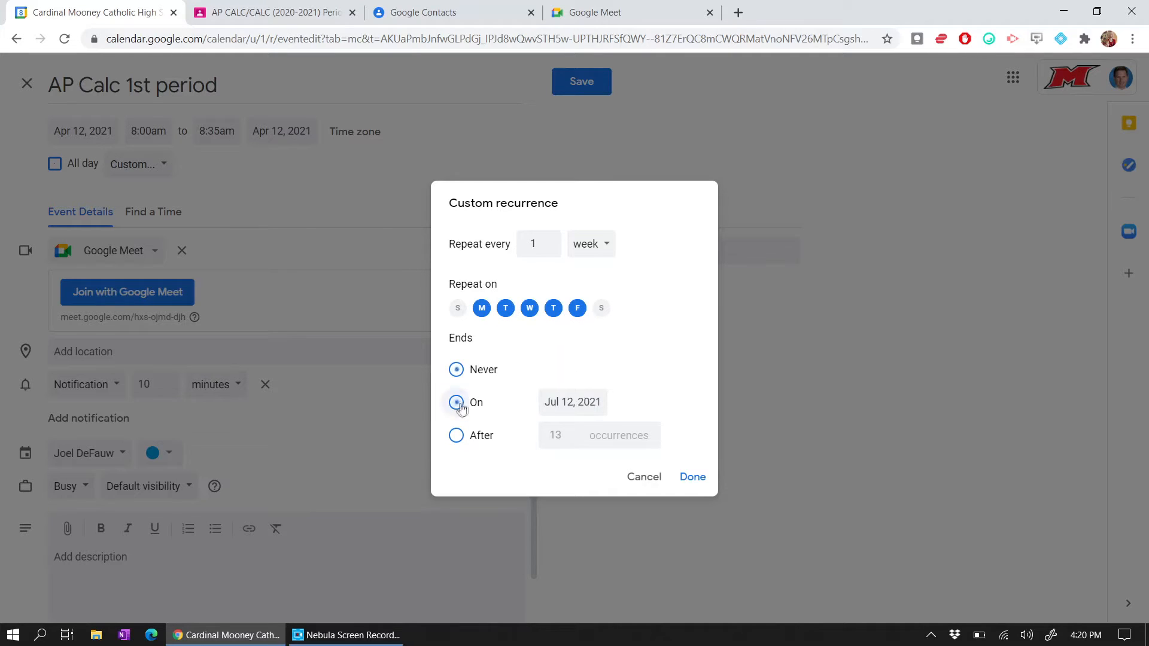
left_click(573, 402)
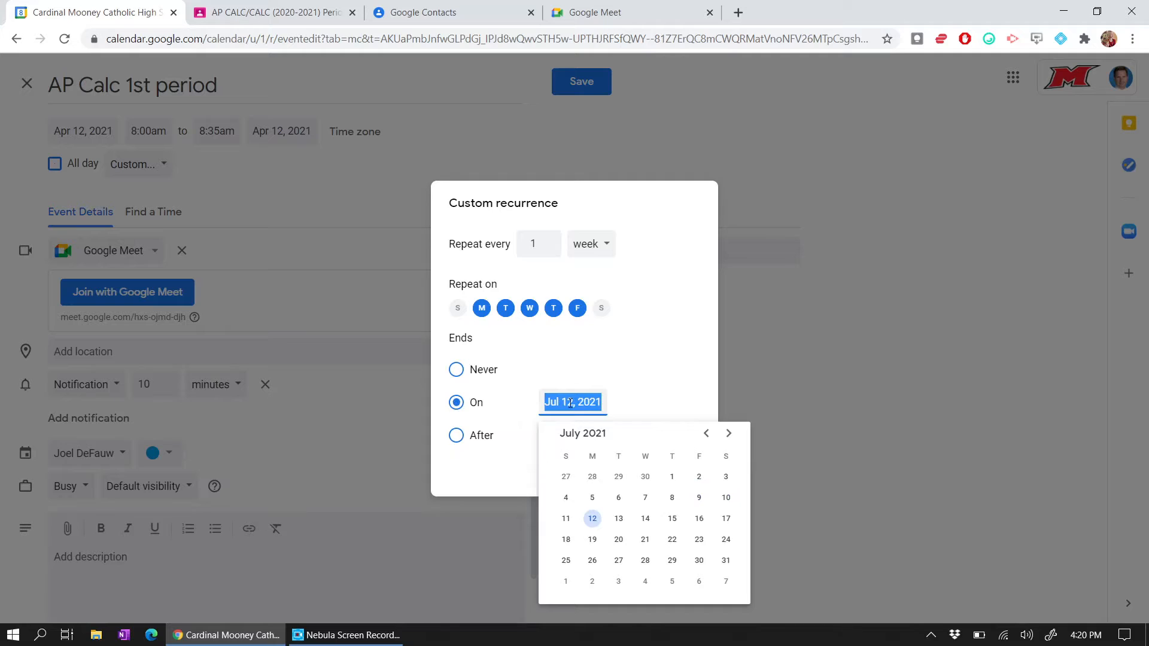
left_click(707, 434)
left_click(707, 434)
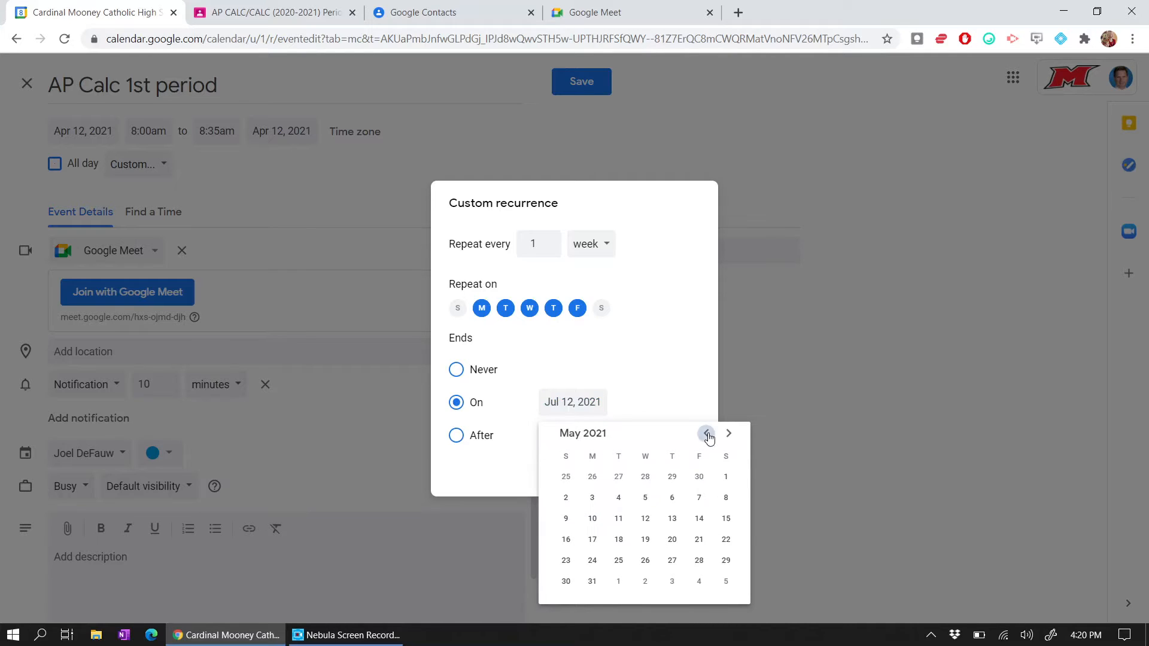
left_click(706, 435)
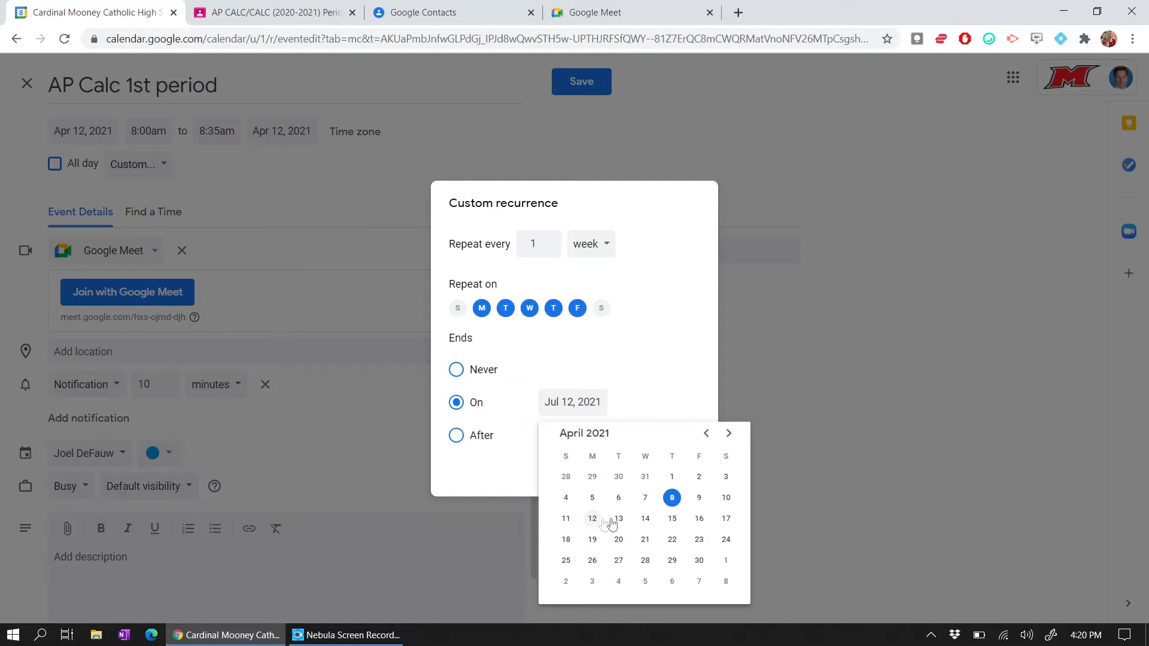
left_click(700, 521)
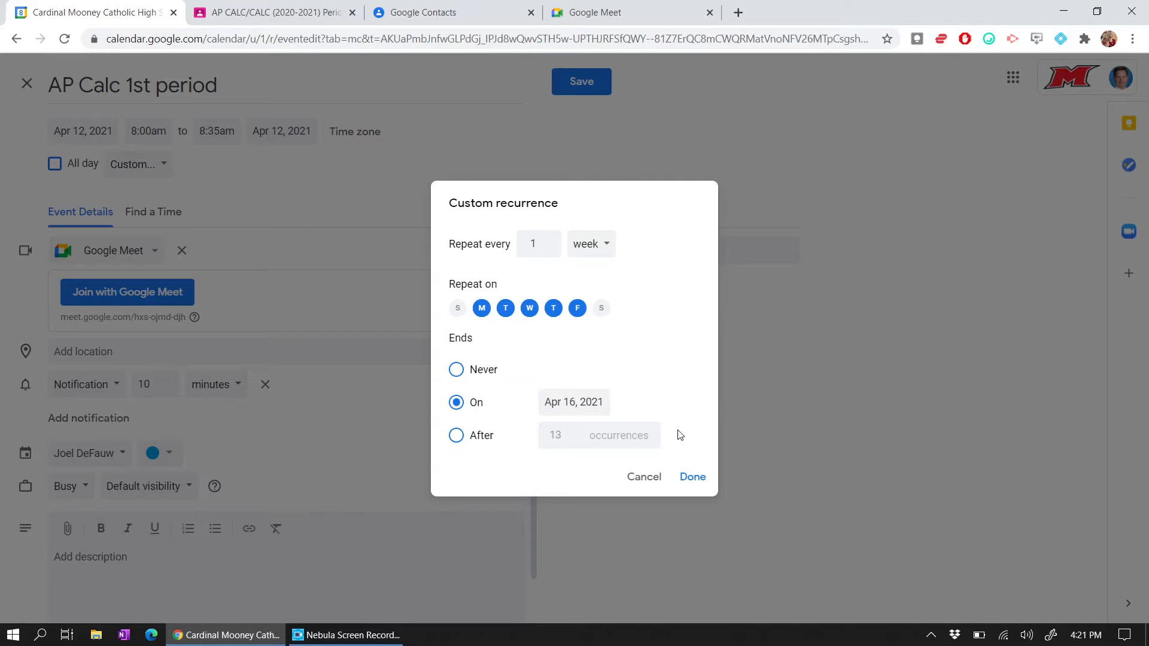
left_click(692, 476)
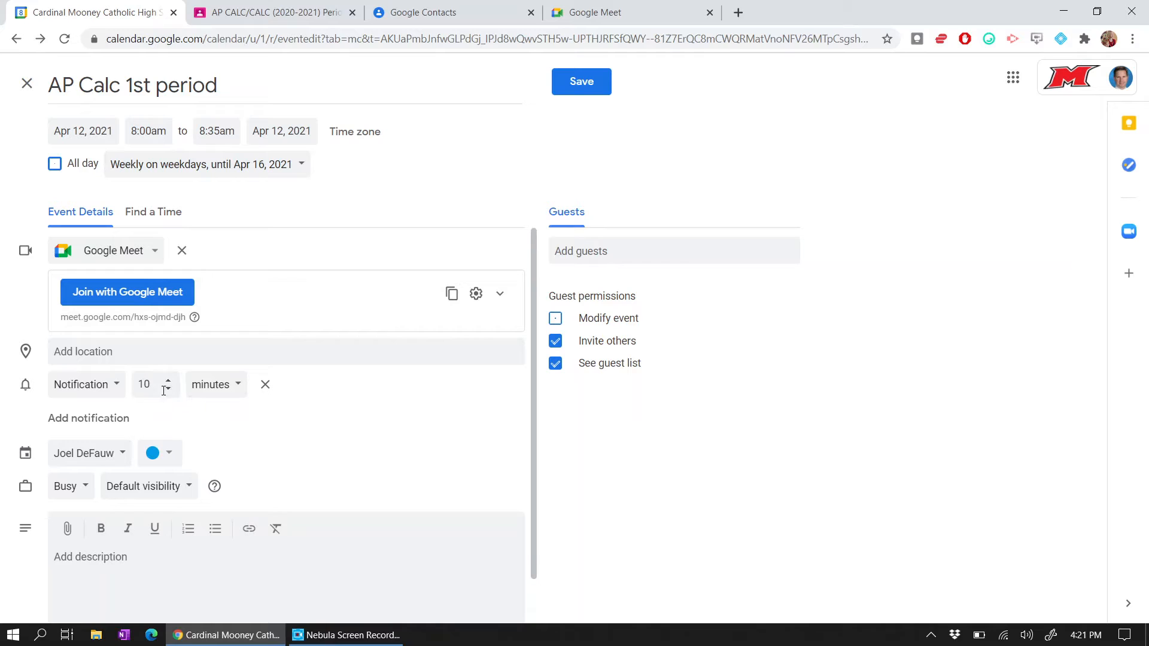
scroll(323, 407, "down", 1)
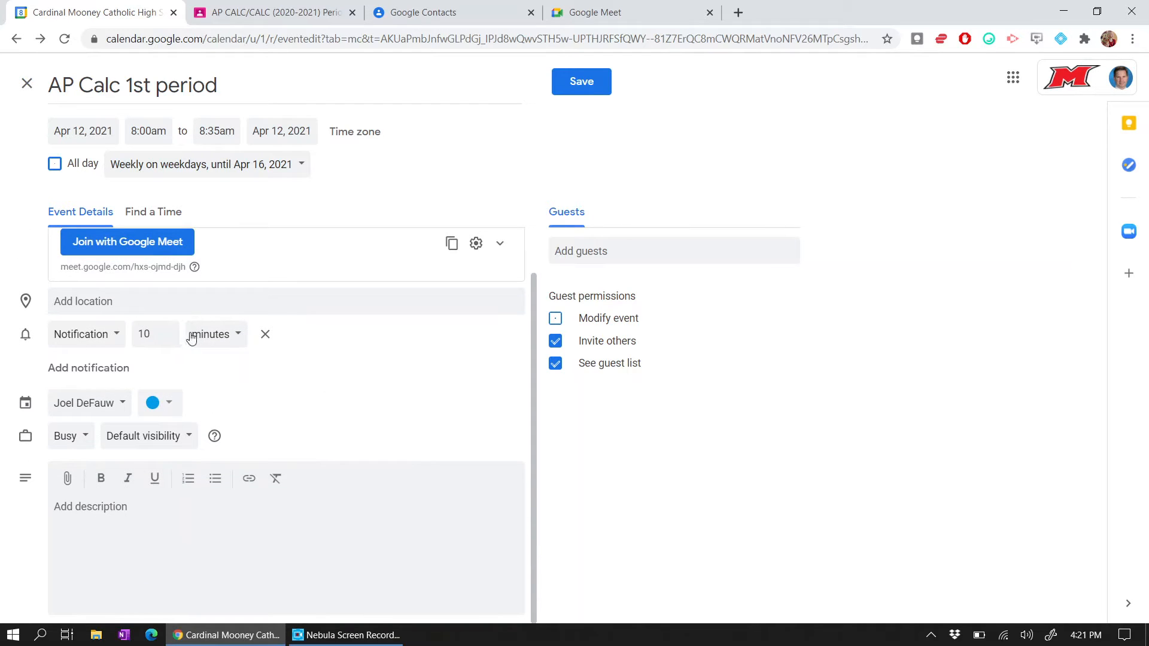
scroll(372, 426, "up", 1)
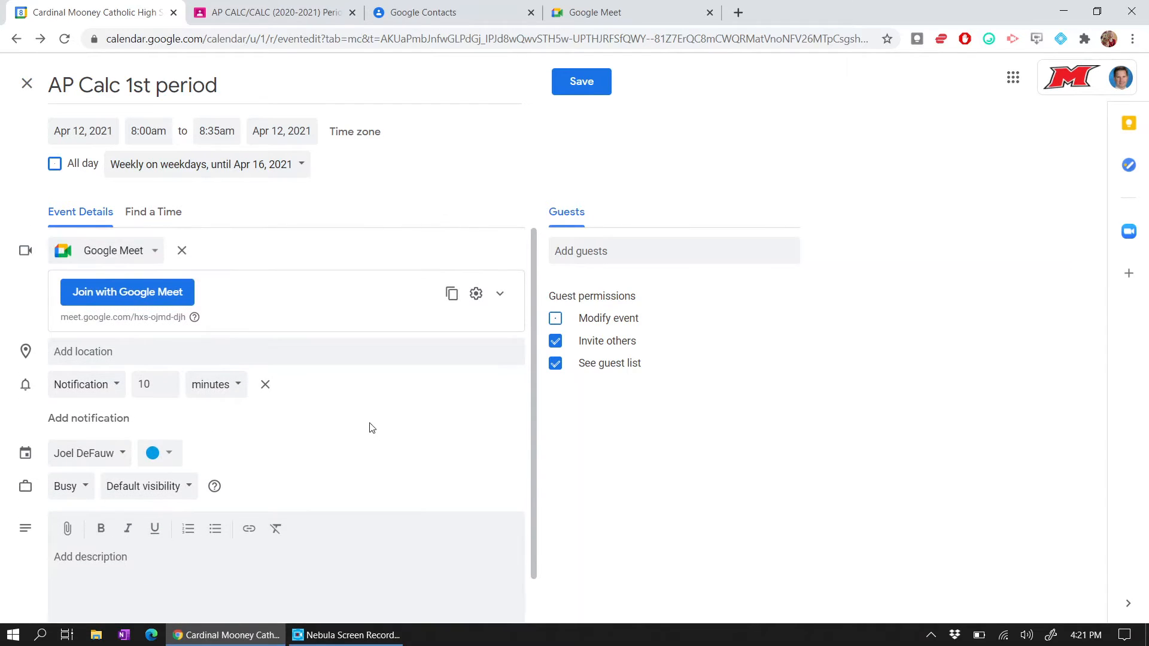
left_click(569, 90)
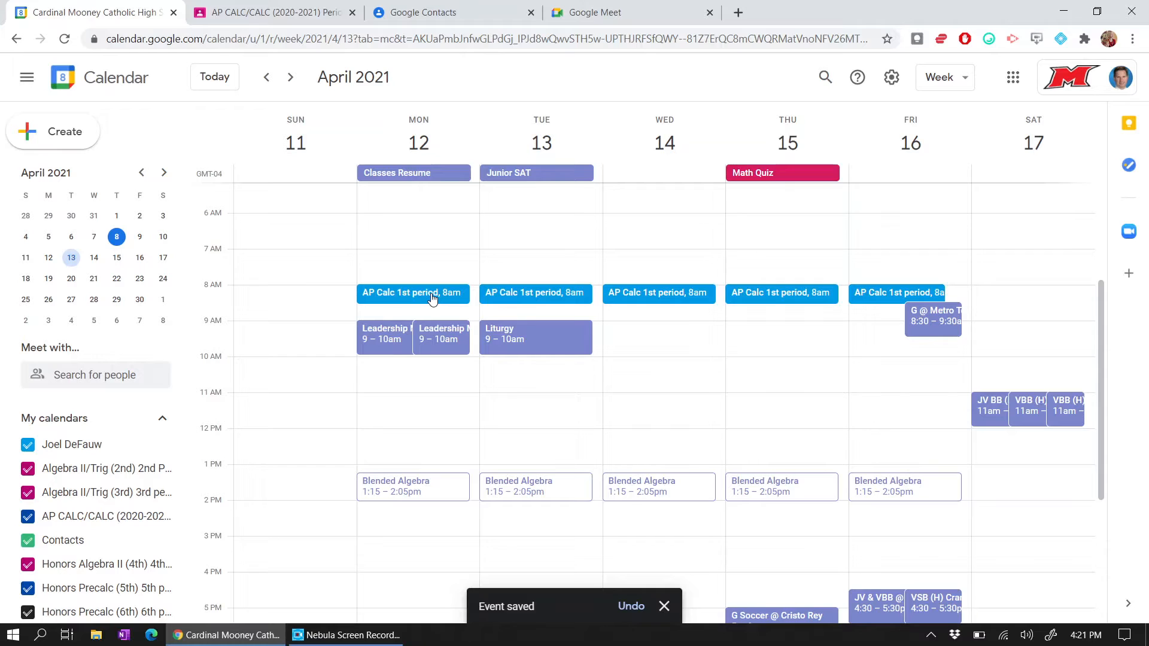
- Copy the AP Calc 1st period Meet conference info from its editor, then return to Classroom
left_click(610, 13)
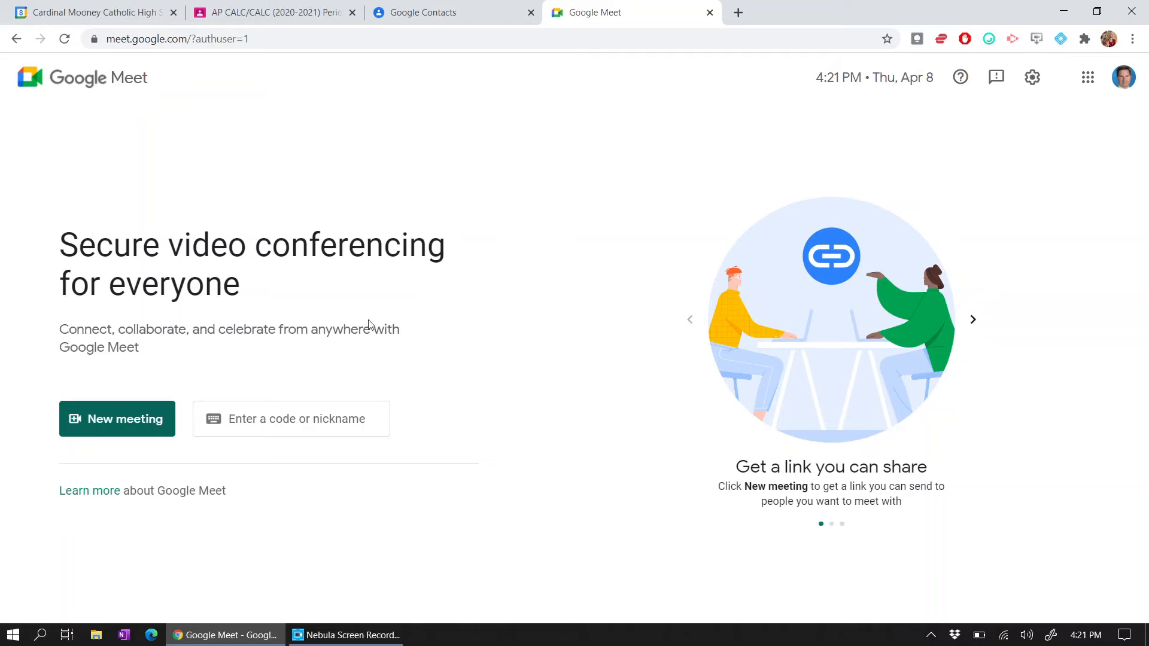
left_click(118, 14)
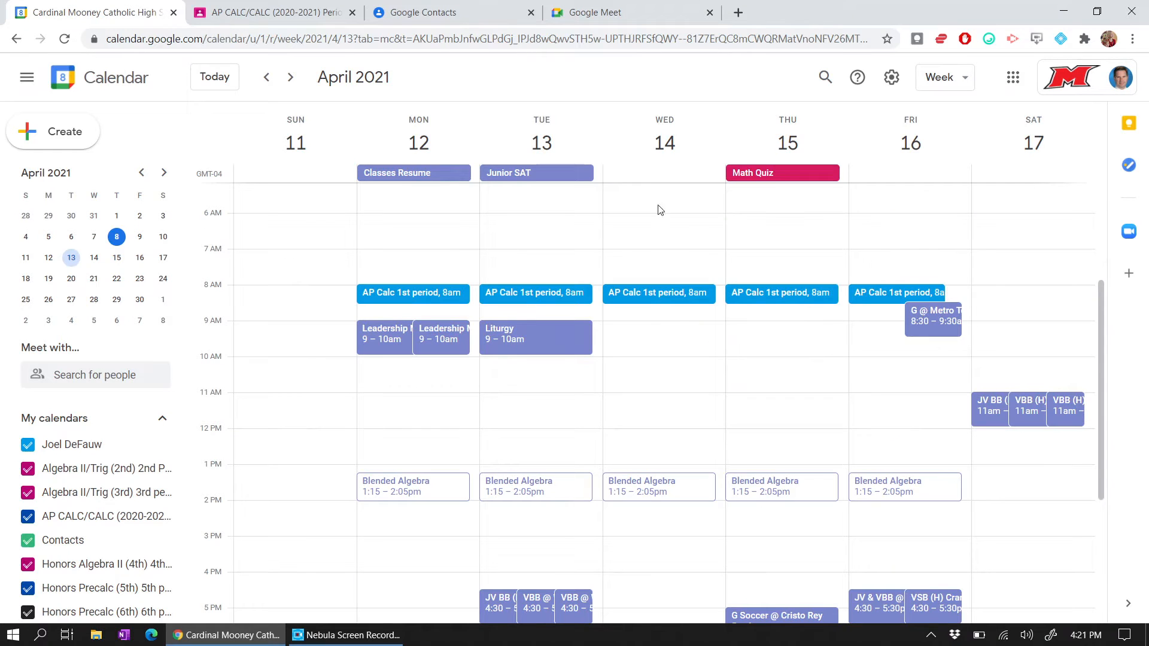
left_click(431, 295)
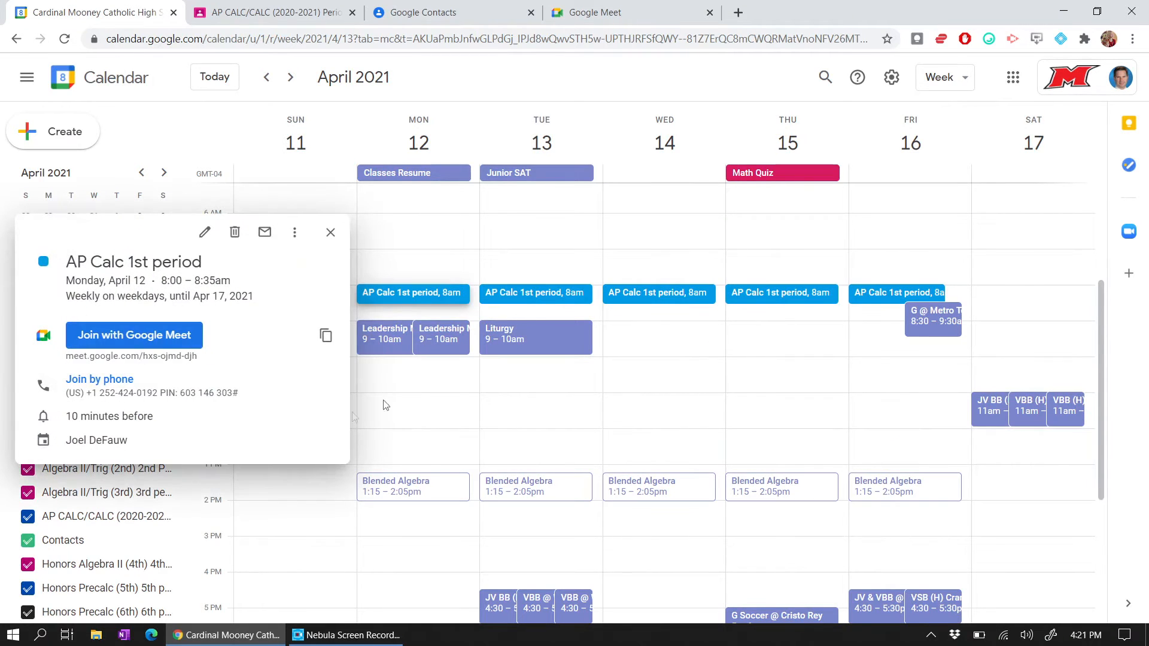
left_click(204, 233)
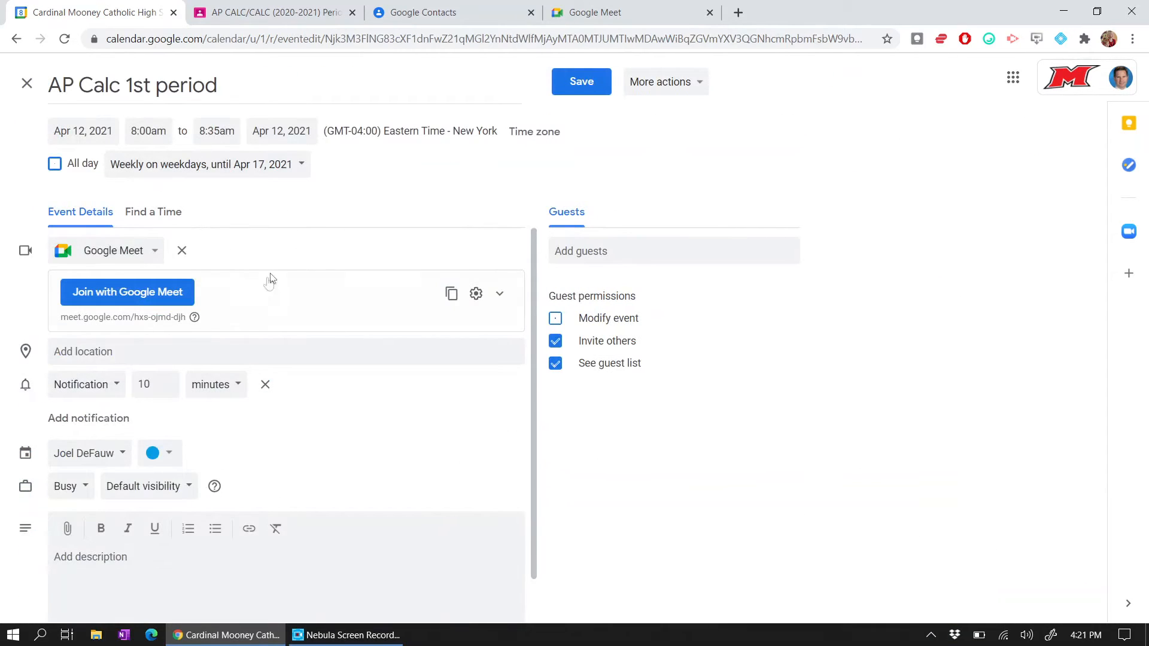
left_click(452, 294)
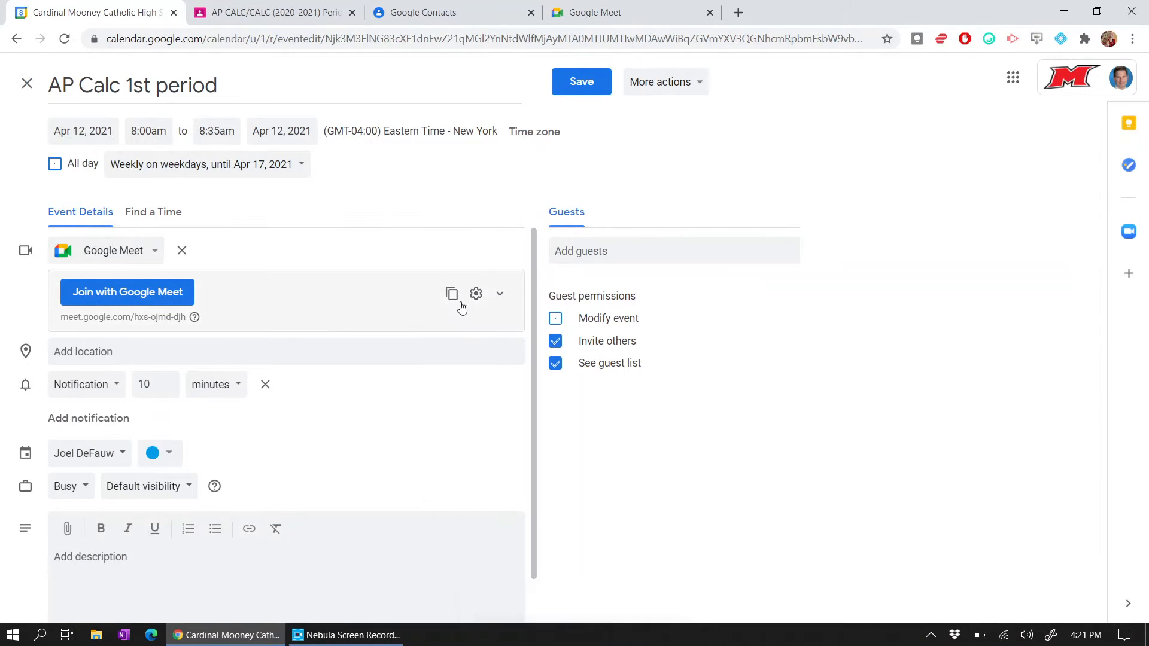
left_click(292, 6)
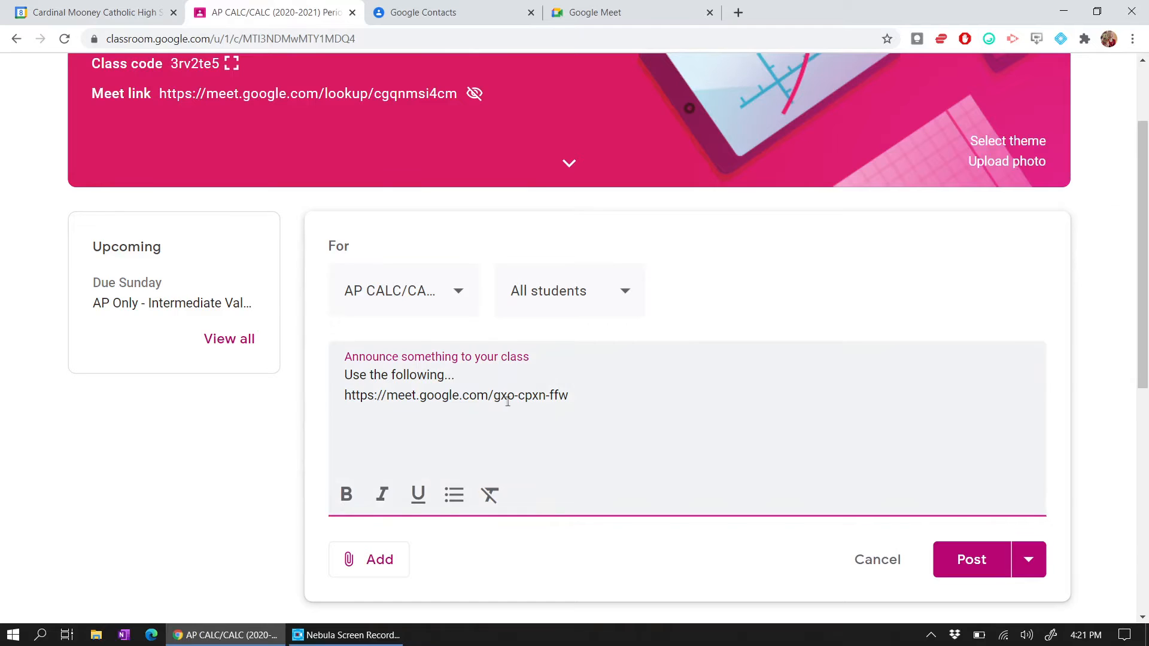
scroll(383, 212, "up", 3)
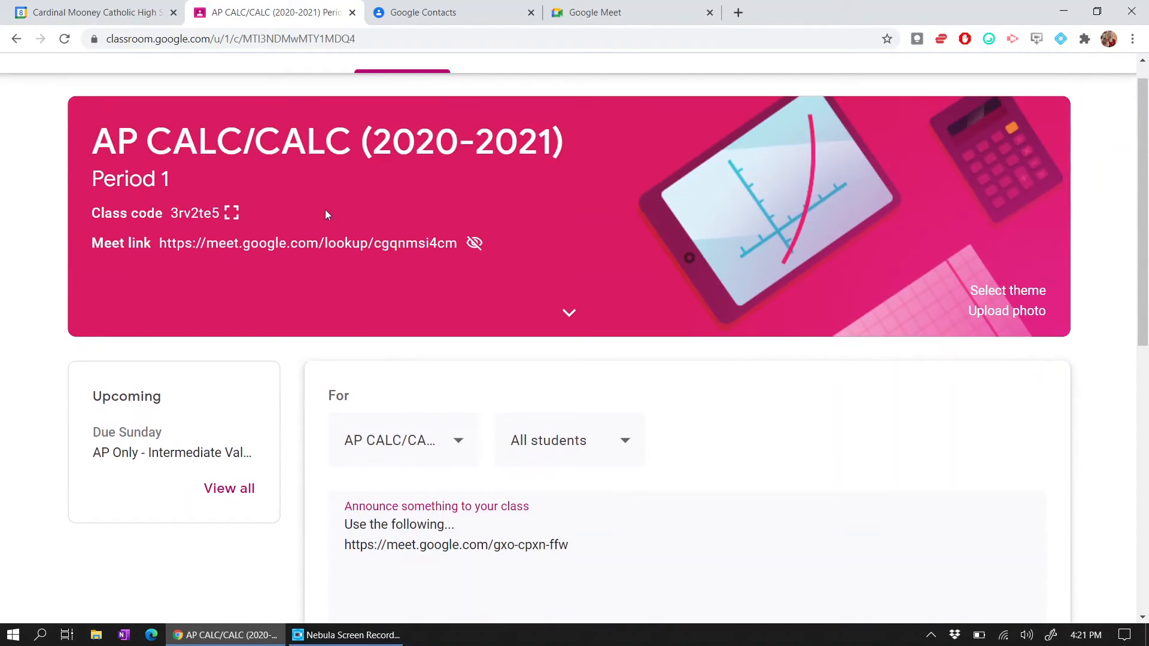
scroll(423, 269, "down", 3)
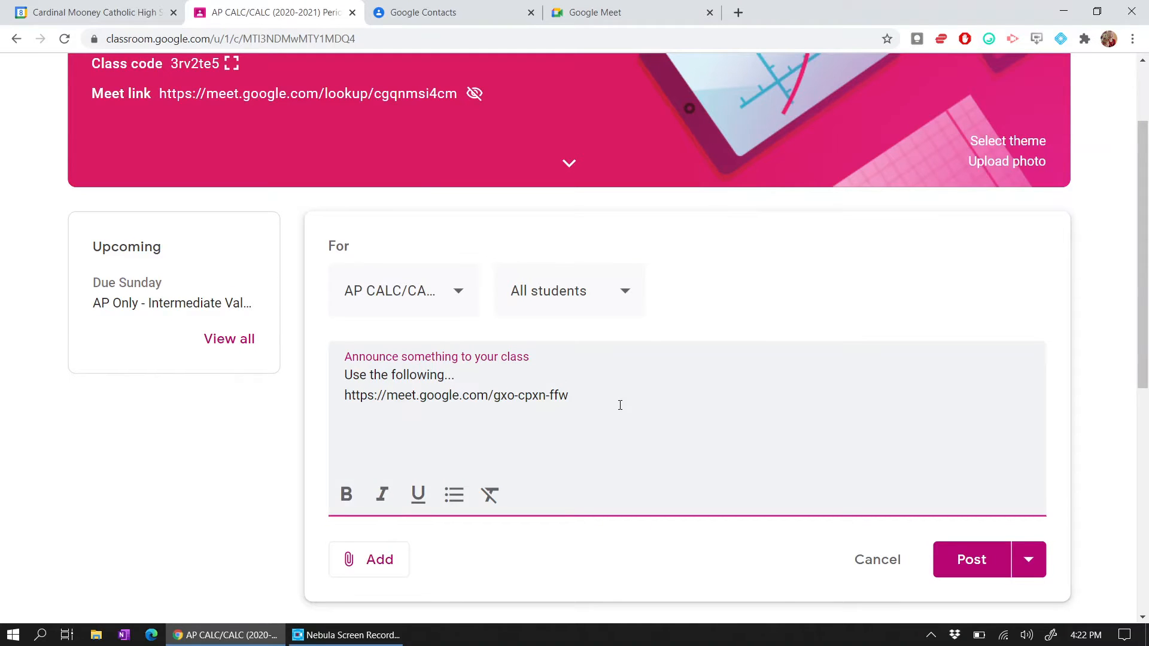
scroll(624, 413, "up", 3)
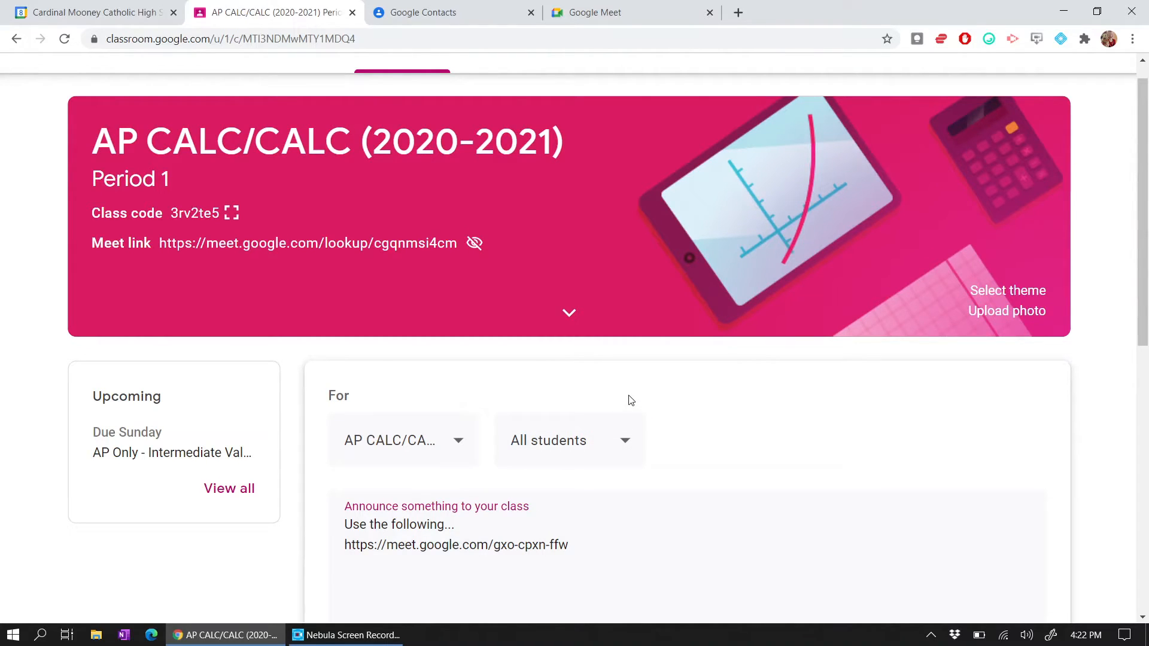
- Add the AP Calc-1st contact label as guests of the event
left_click(126, 8)
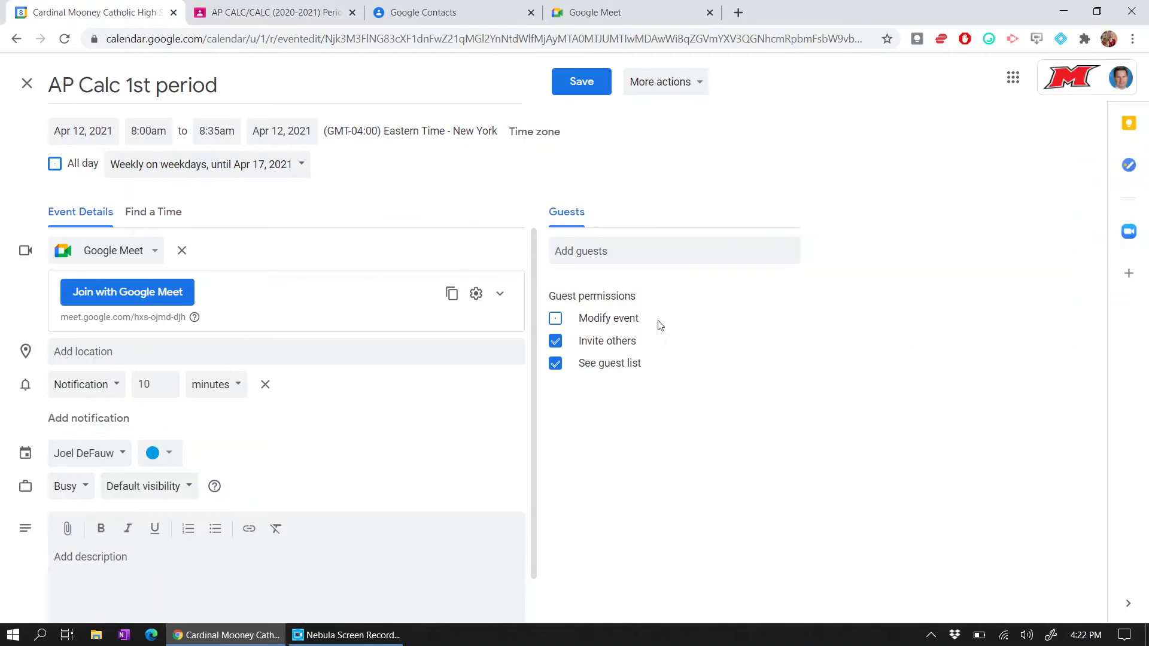
left_click(604, 251)
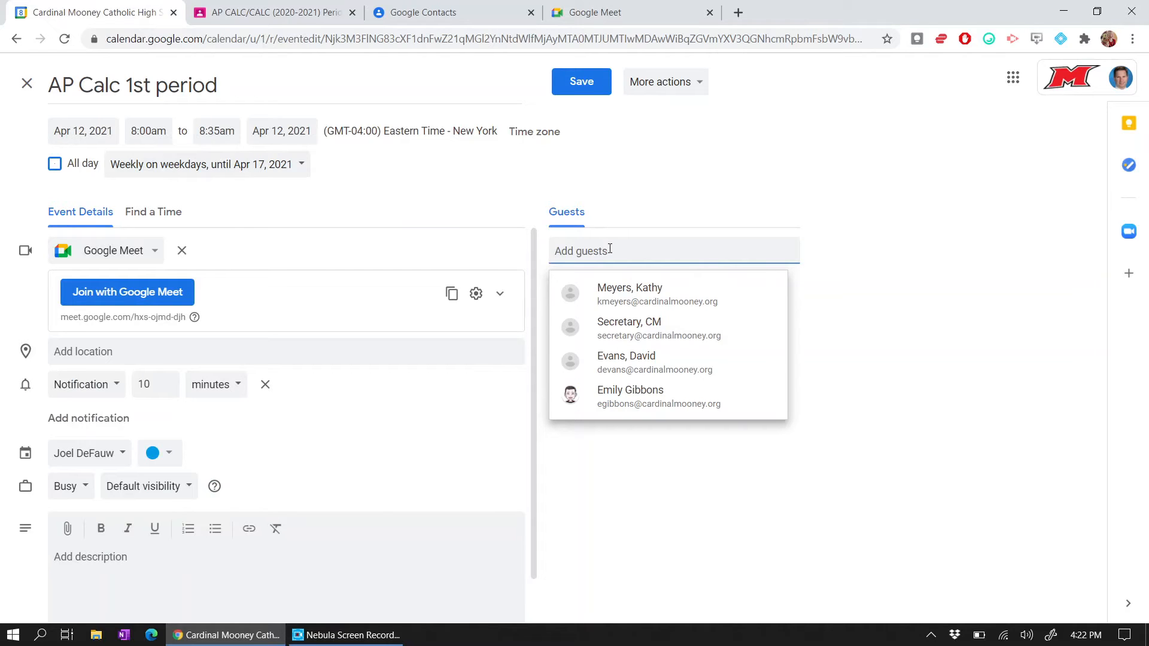
type("cal")
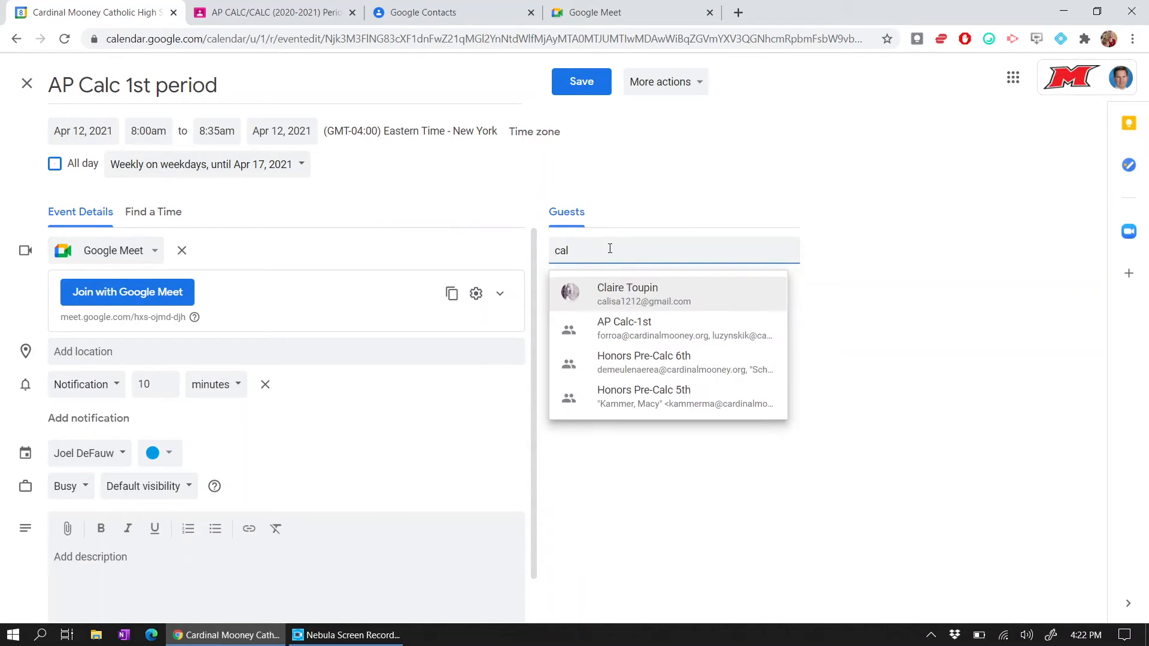
type("c")
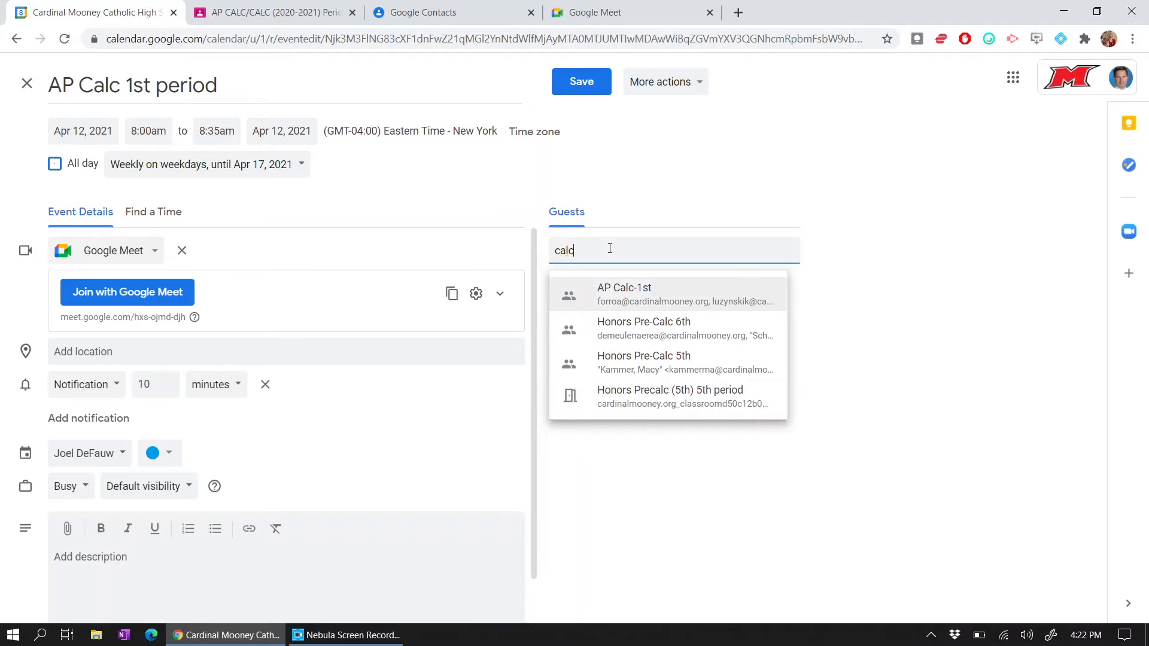
left_click(662, 300)
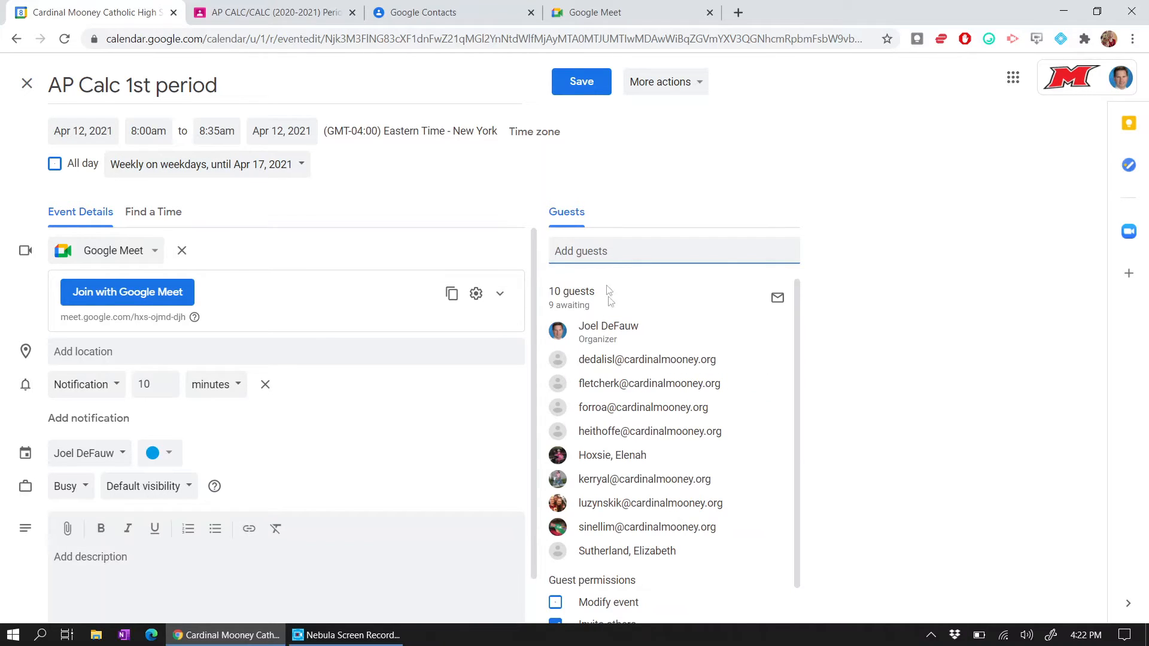
scroll(665, 361, "down", 1)
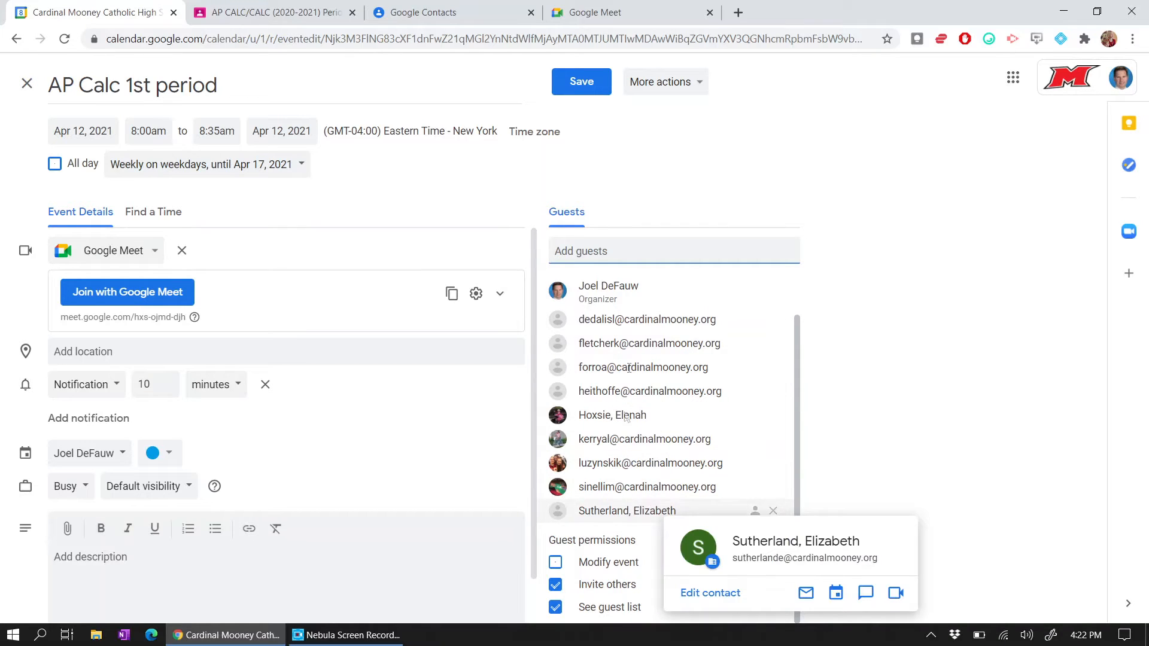
- Search 'de' and add the matching staff contact as an extra guest
left_click(616, 251)
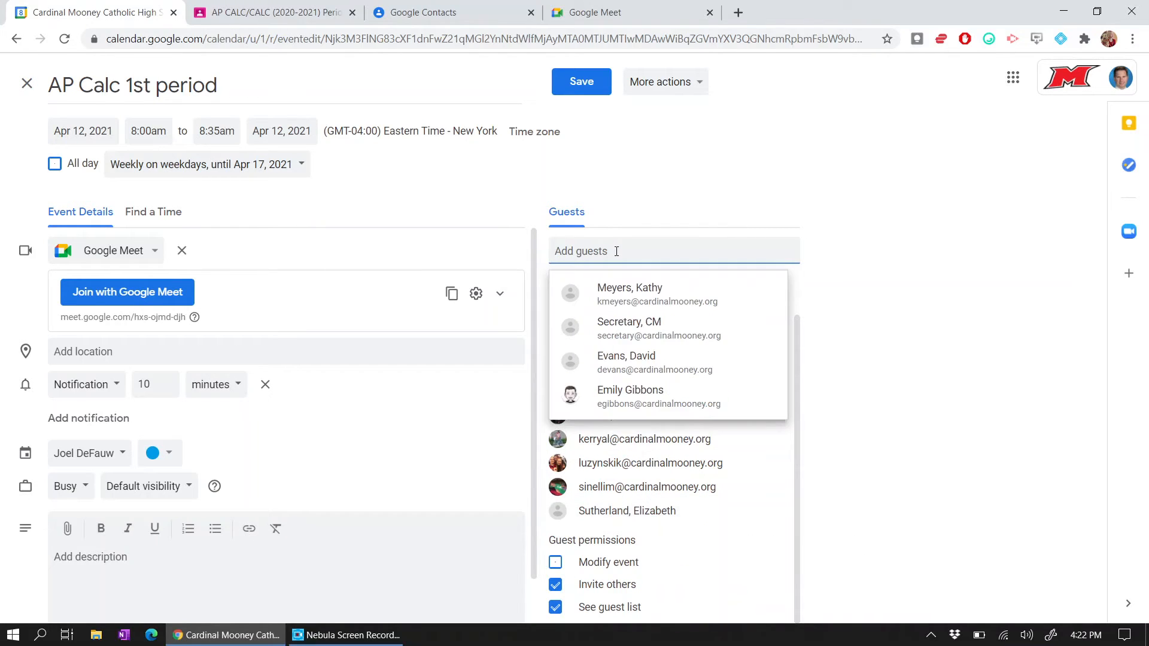
type("de")
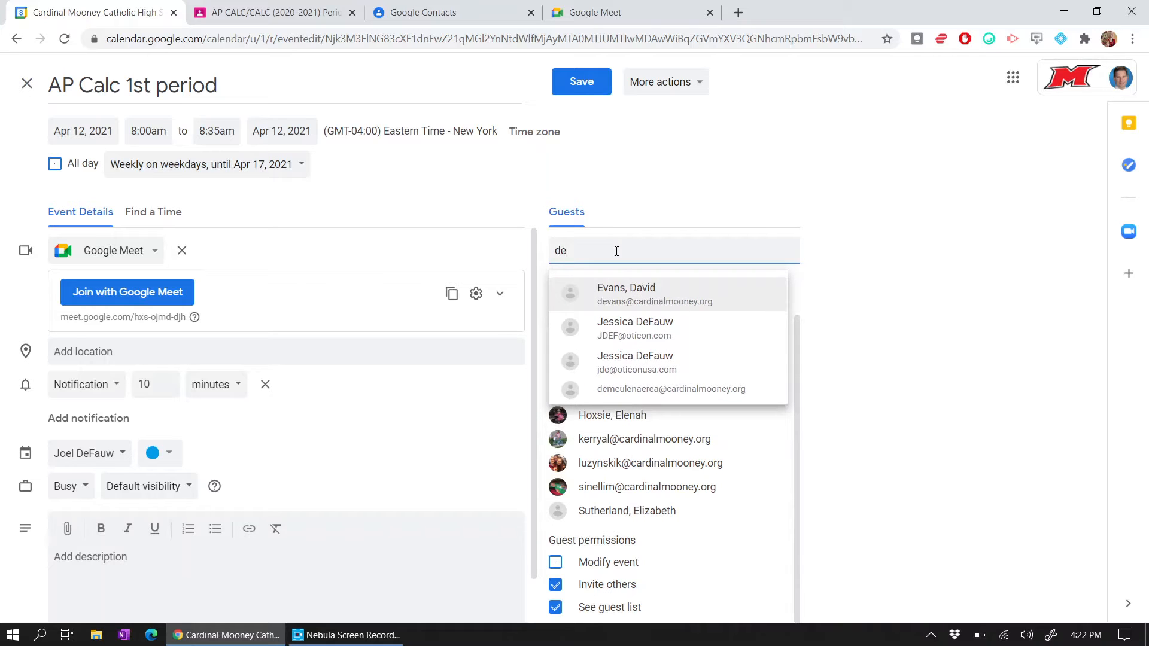
left_click(629, 294)
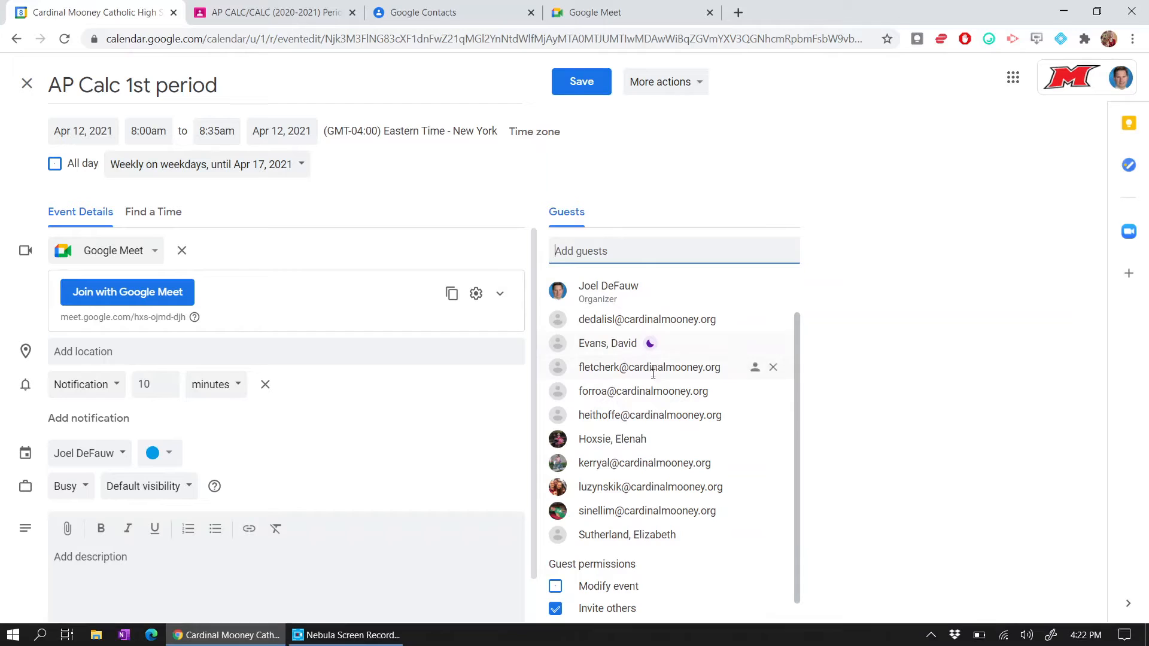
scroll(658, 383, "down", 1)
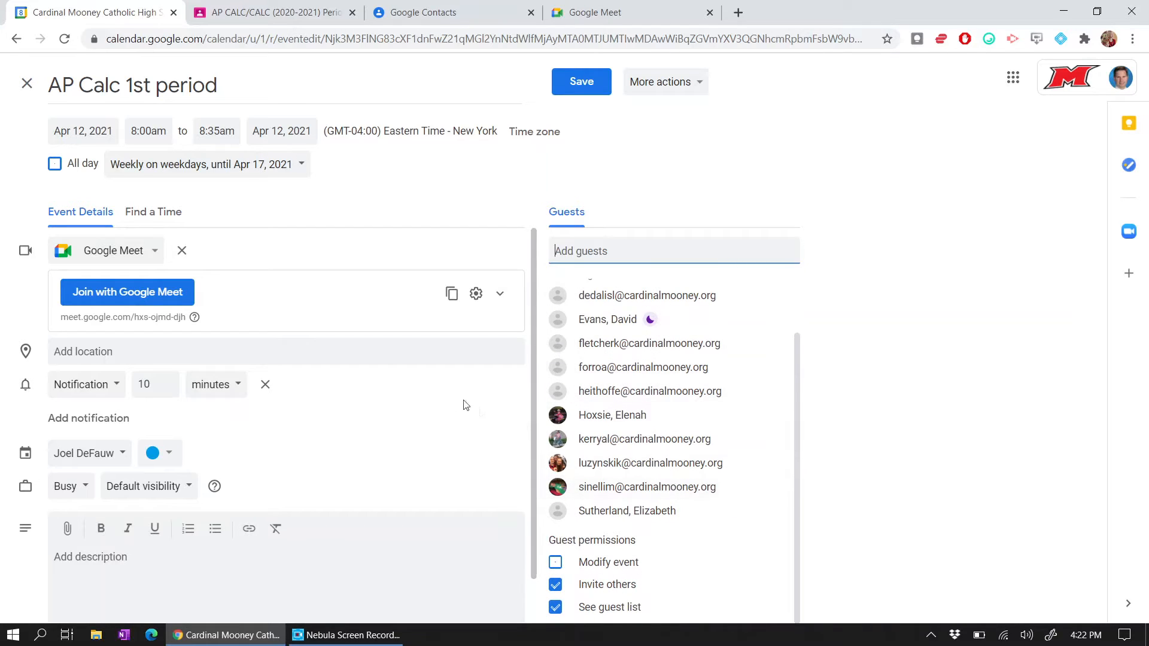
- Save the AP Calc 1st period guest changes for this and following events, emailing invitations to guests
left_click(574, 97)
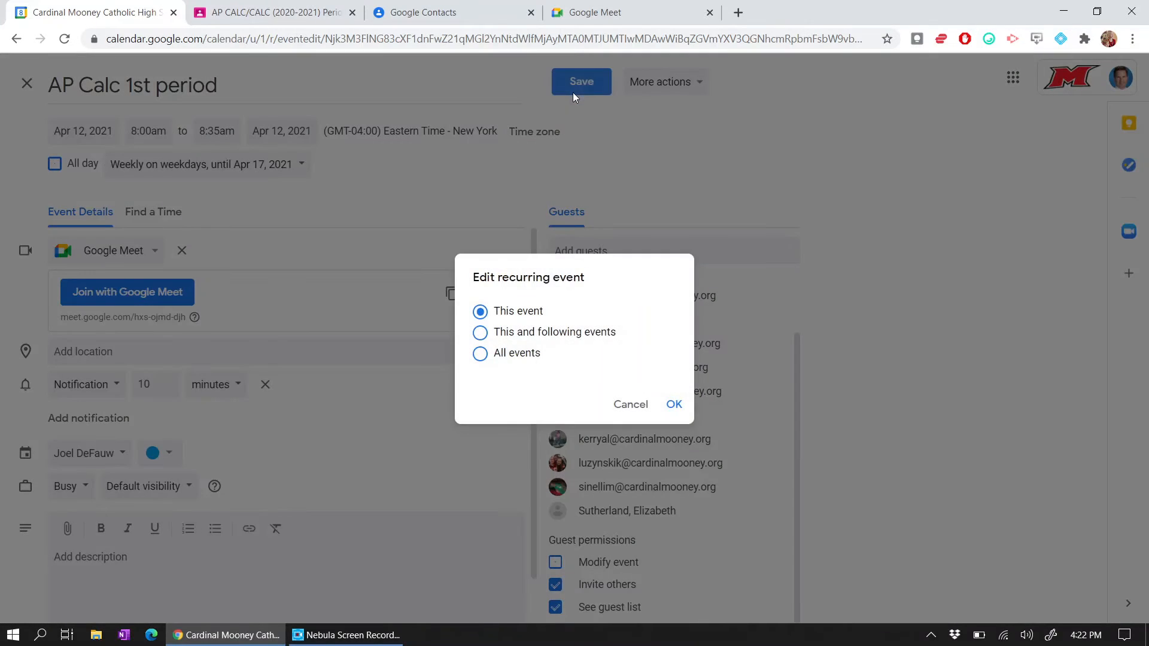
left_click(507, 333)
left_click(674, 405)
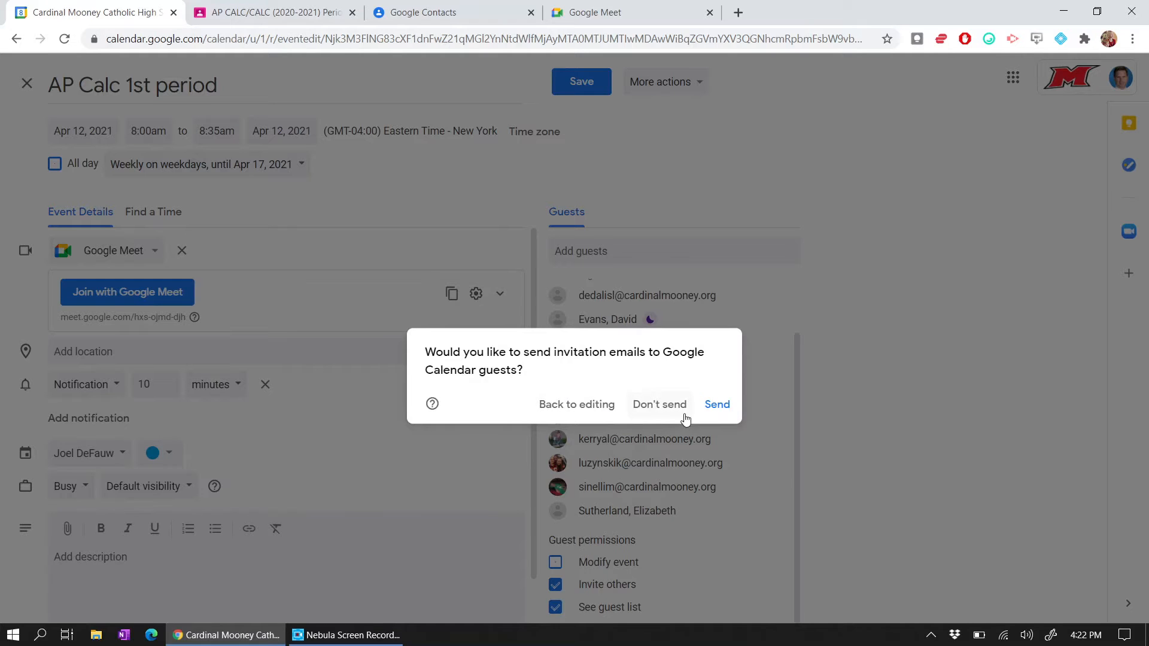
left_click(718, 407)
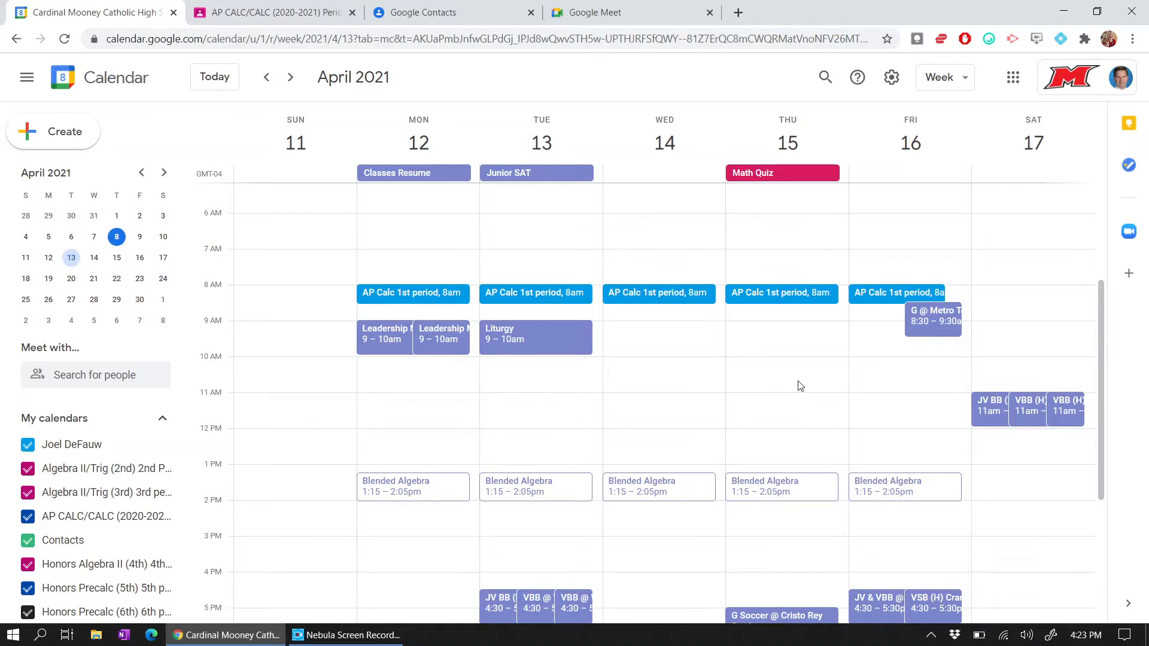
- Check Google Meet, then move the calendar back two weeks to Mar 28–Apr 3 and collapse the all-day row
left_click(595, 11)
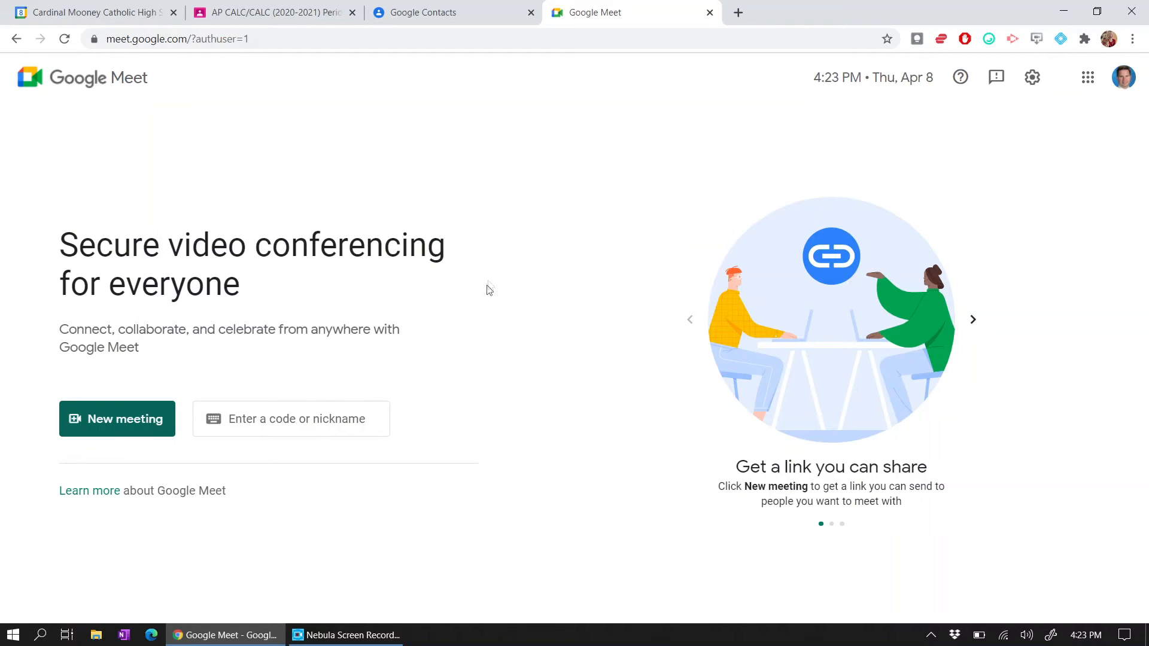
left_click(125, 19)
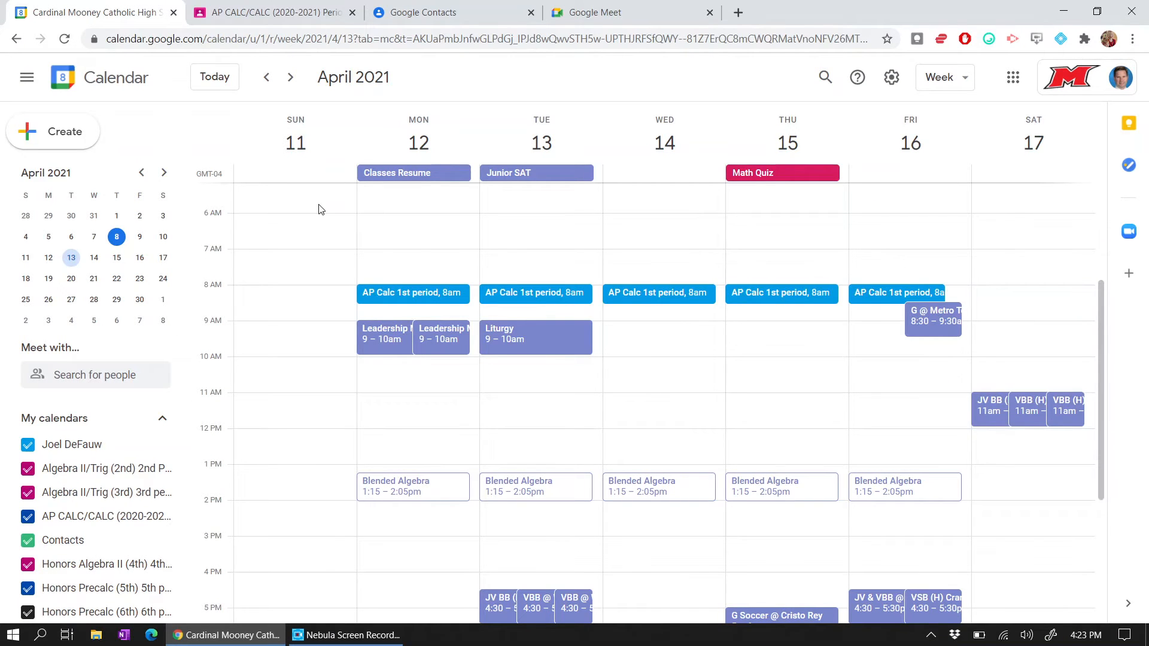
left_click(265, 78)
left_click(264, 87)
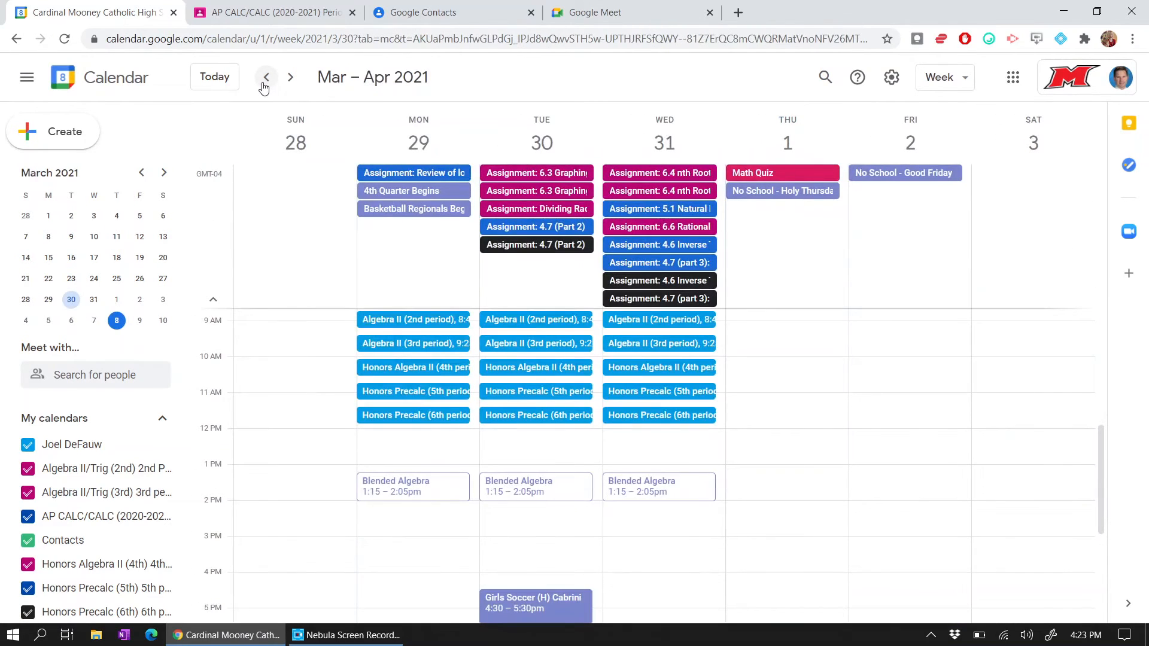
scroll(500, 344, "down", 1)
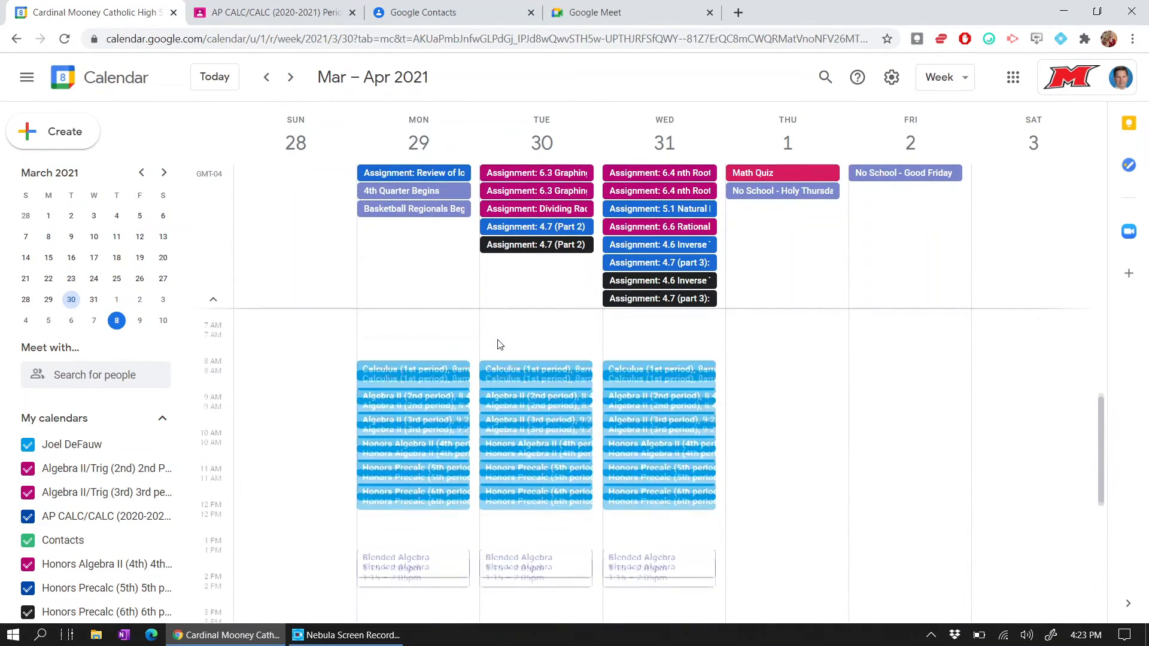
left_click(213, 301)
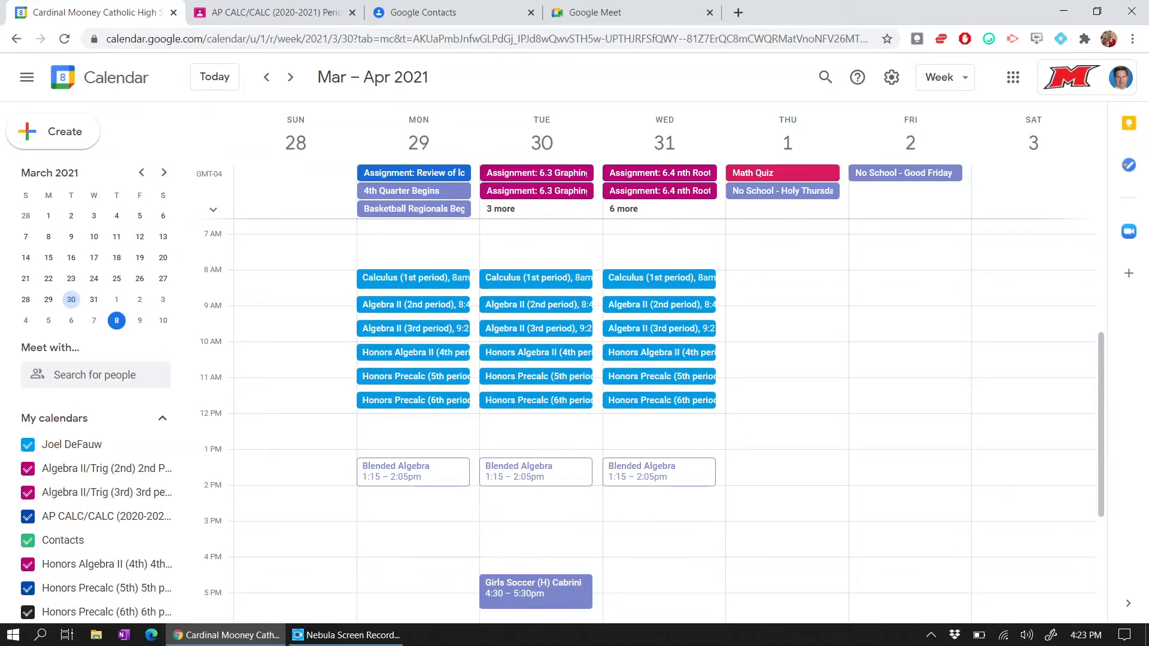
- Show the details of Monday's Calculus (1st period) event with its 11 guests
scroll(499, 334, "up", 5)
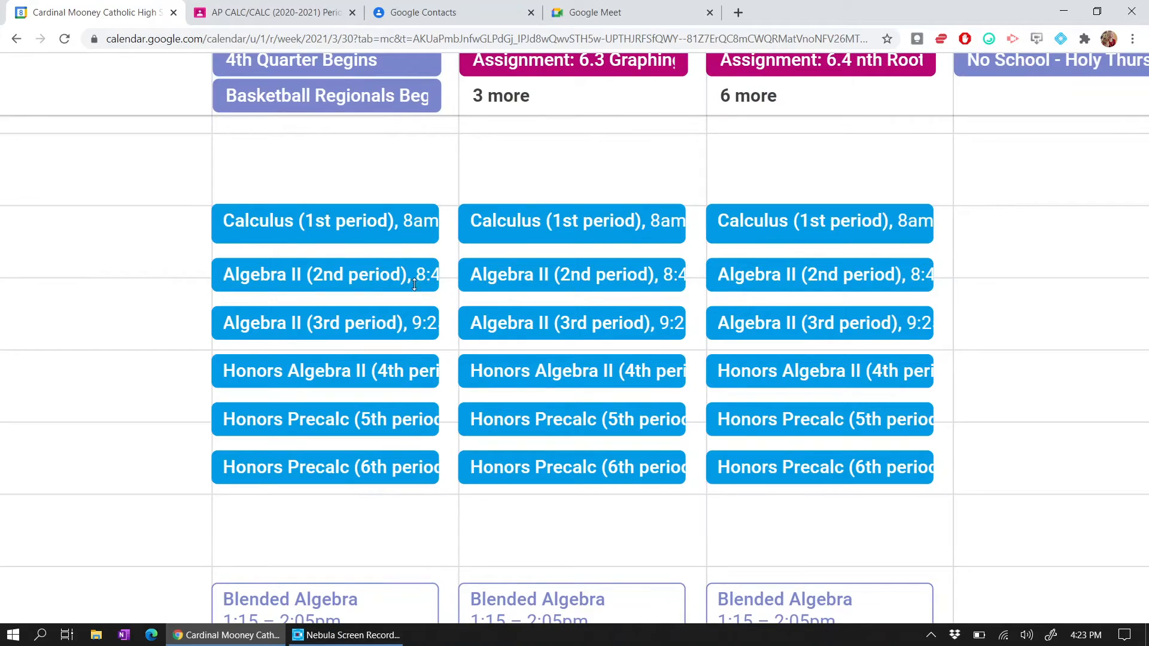
left_click(343, 222)
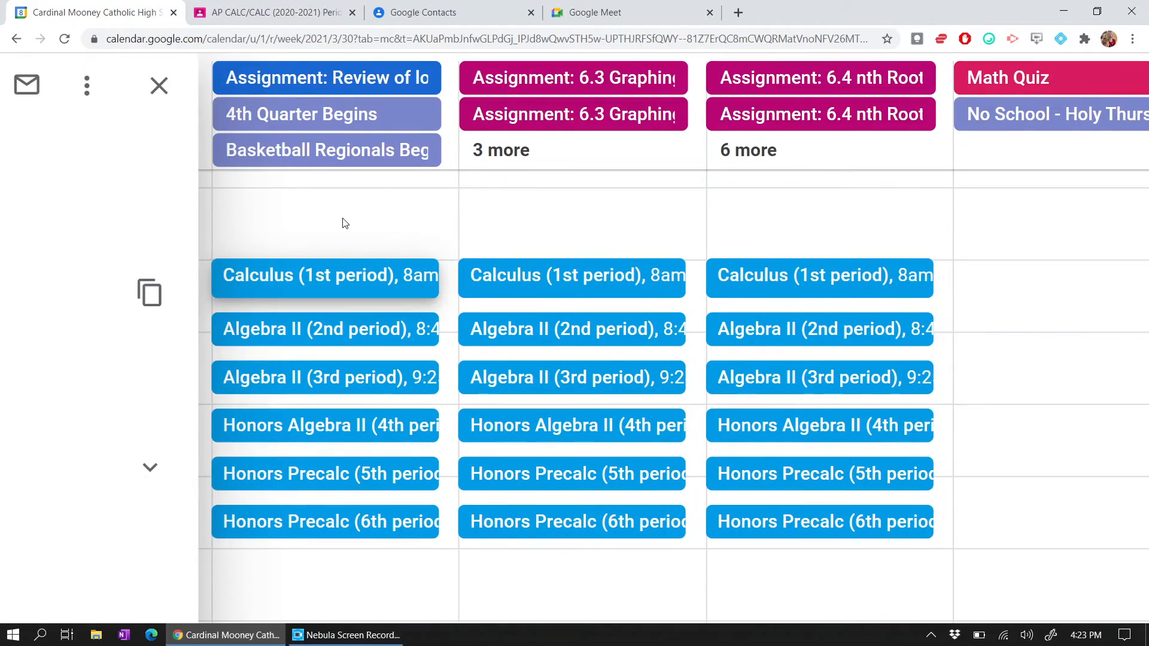
scroll(346, 224, "down", 5)
left_click(334, 170)
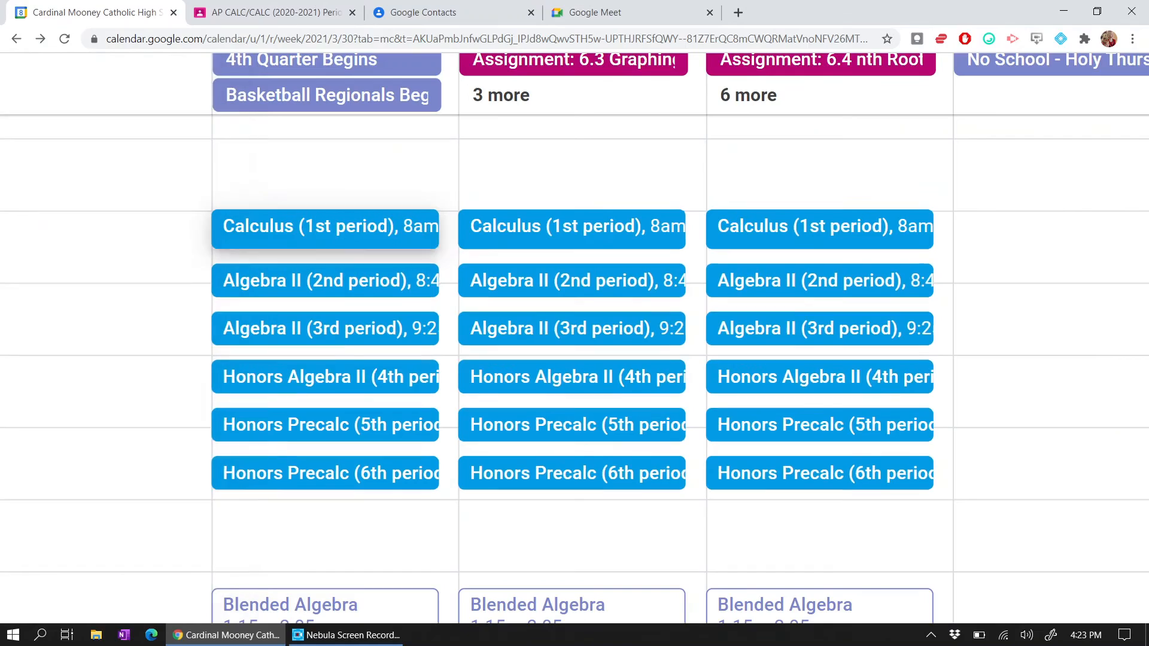
scroll(500, 338, "down", 5)
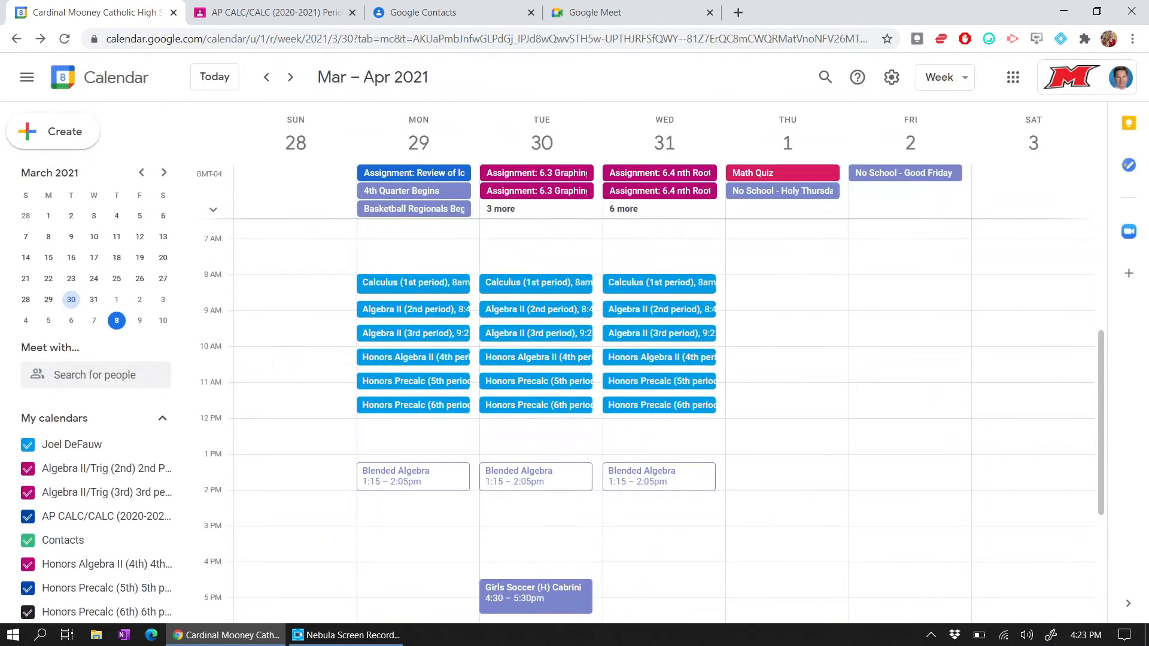
left_click(366, 283)
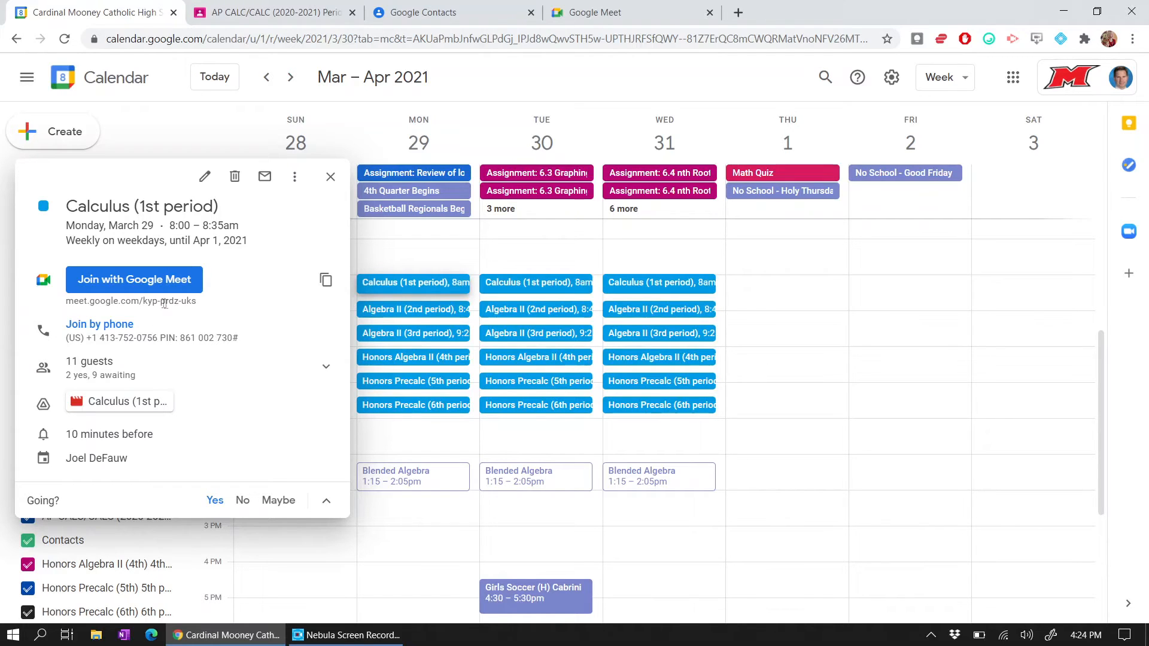
- Open Monday's Calculus (1st period) event and play its attached 2021-03-29 Drive recording
left_click(503, 285)
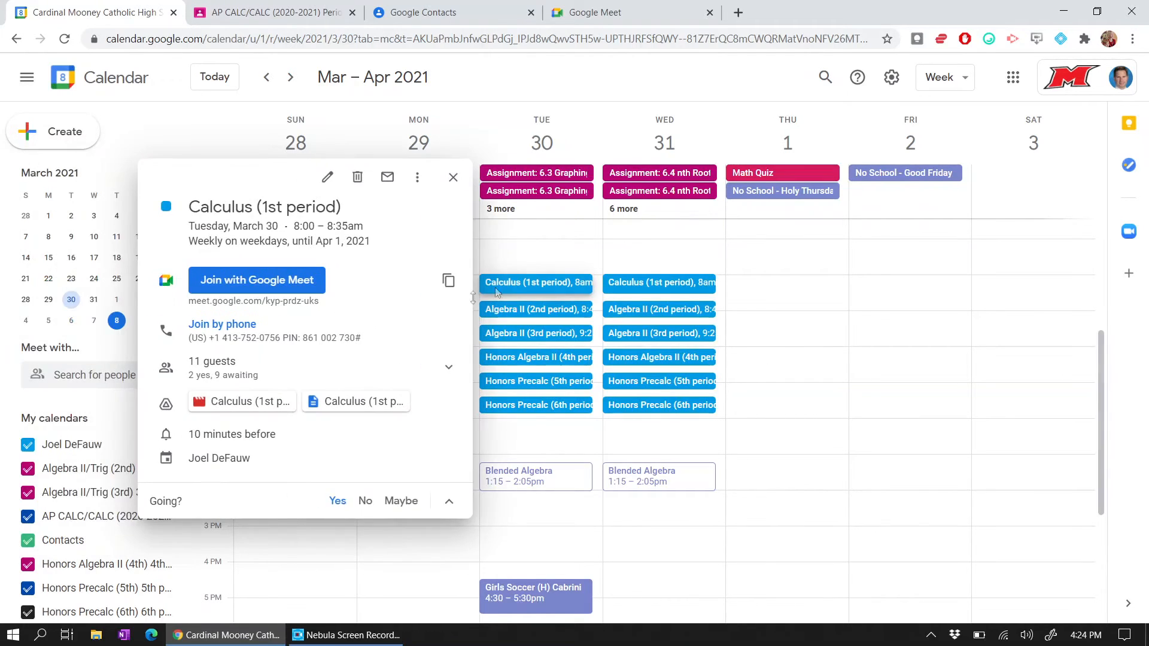
left_click(624, 286)
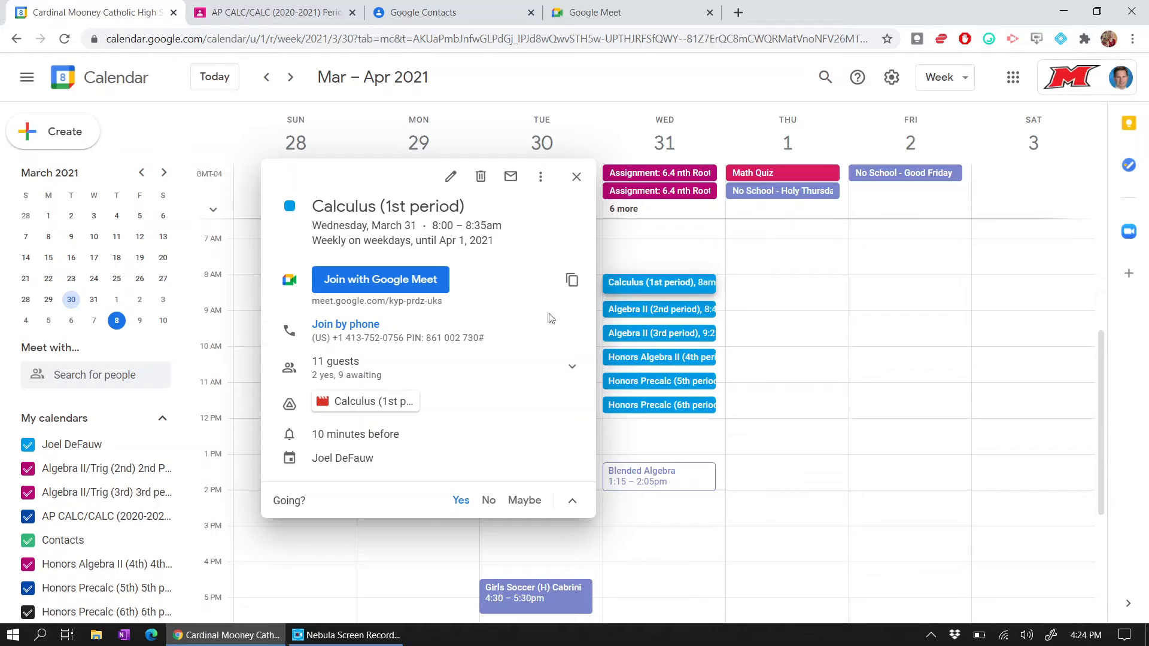
left_click(572, 176)
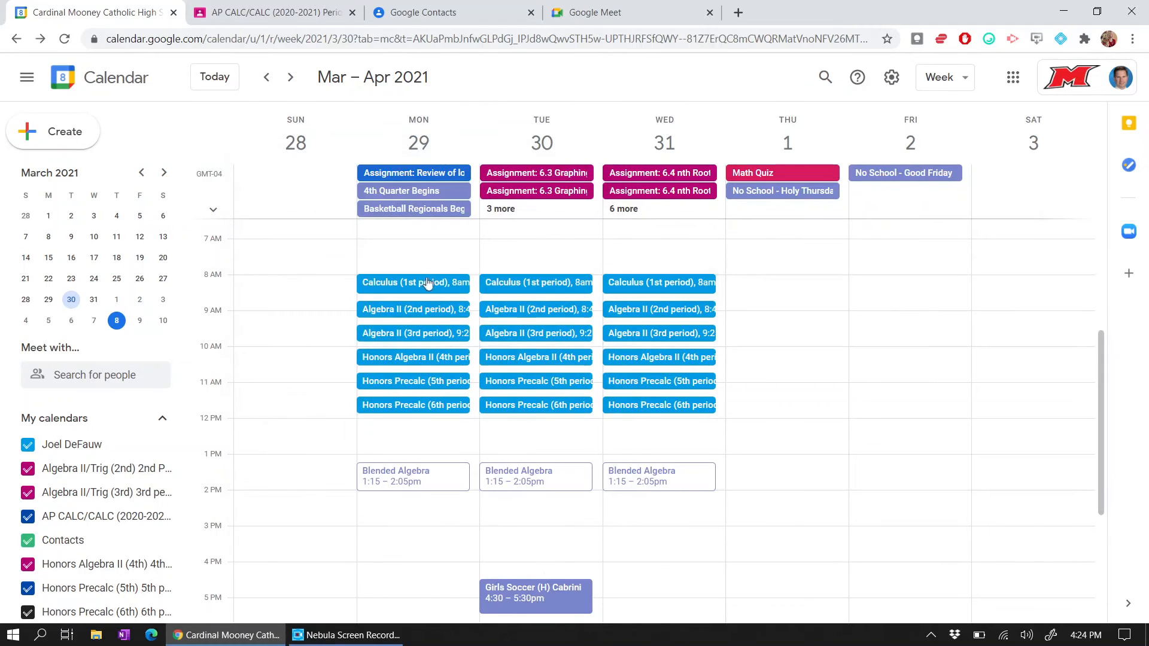
left_click(422, 285)
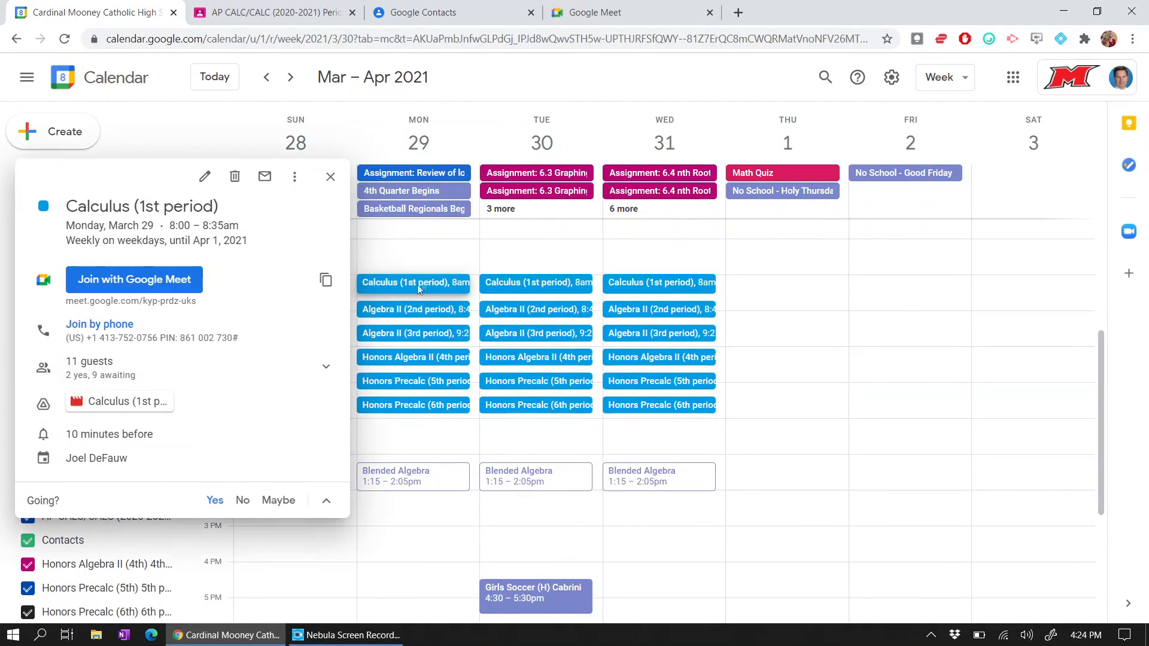
left_click(112, 402)
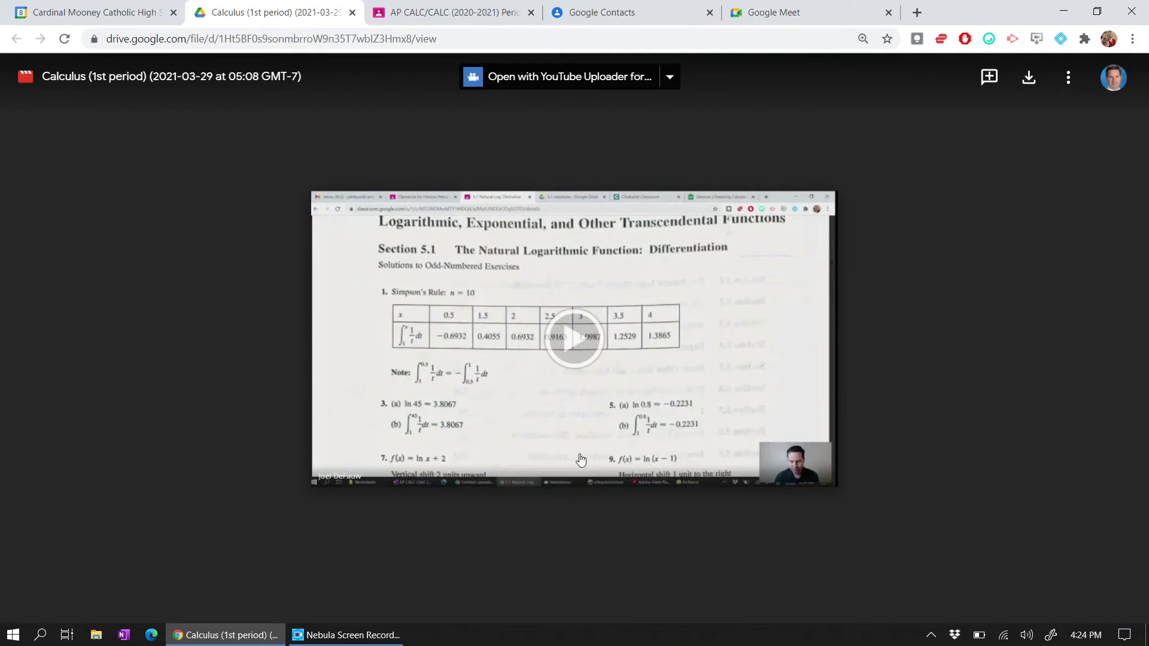
- Play the Calculus recording, skip ahead past 7:39 and pause, then close the Drive tab and event popup
left_click(581, 344)
left_click(403, 535)
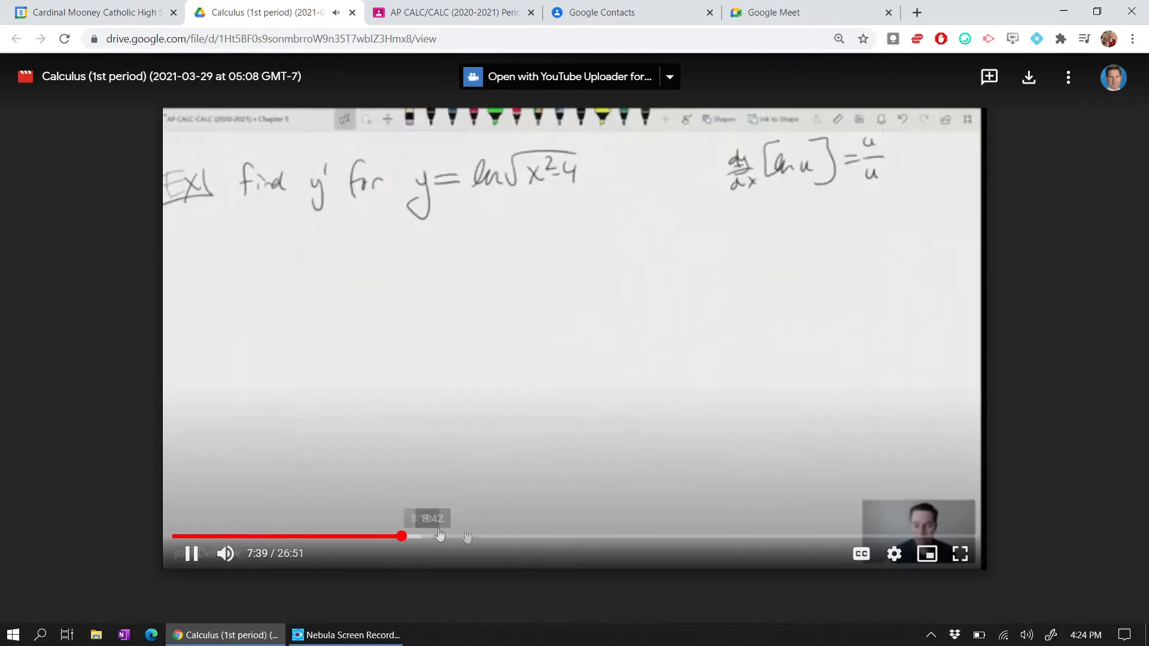
left_click(572, 536)
left_click(191, 553)
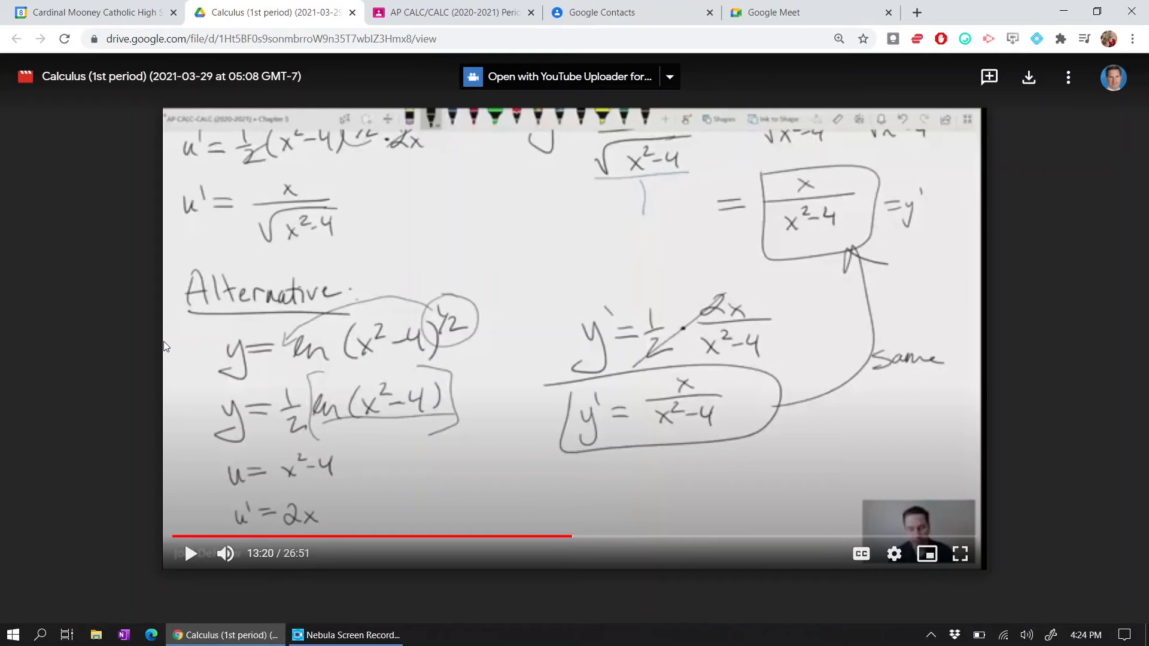
left_click(351, 12)
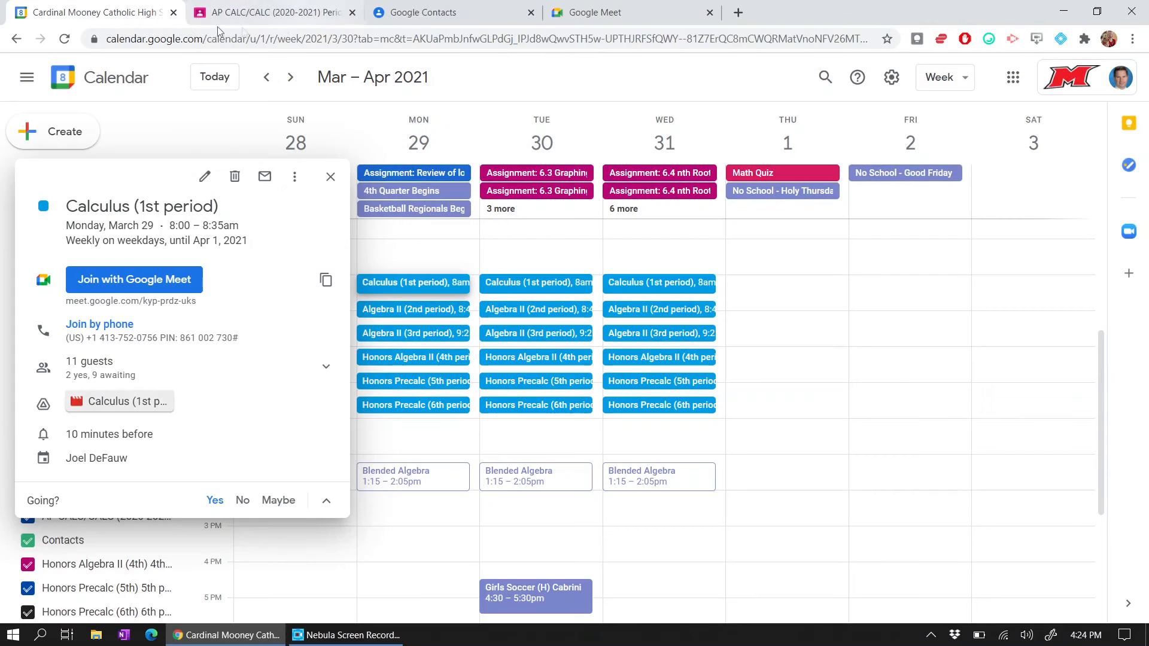
left_click(331, 179)
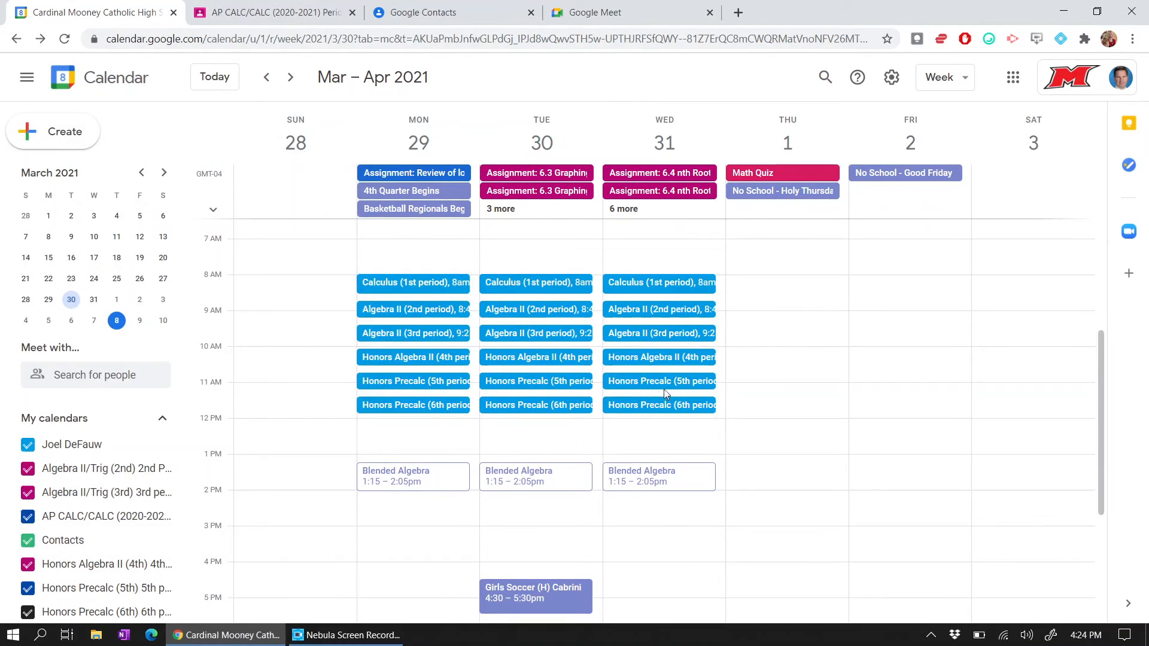
left_click(421, 356)
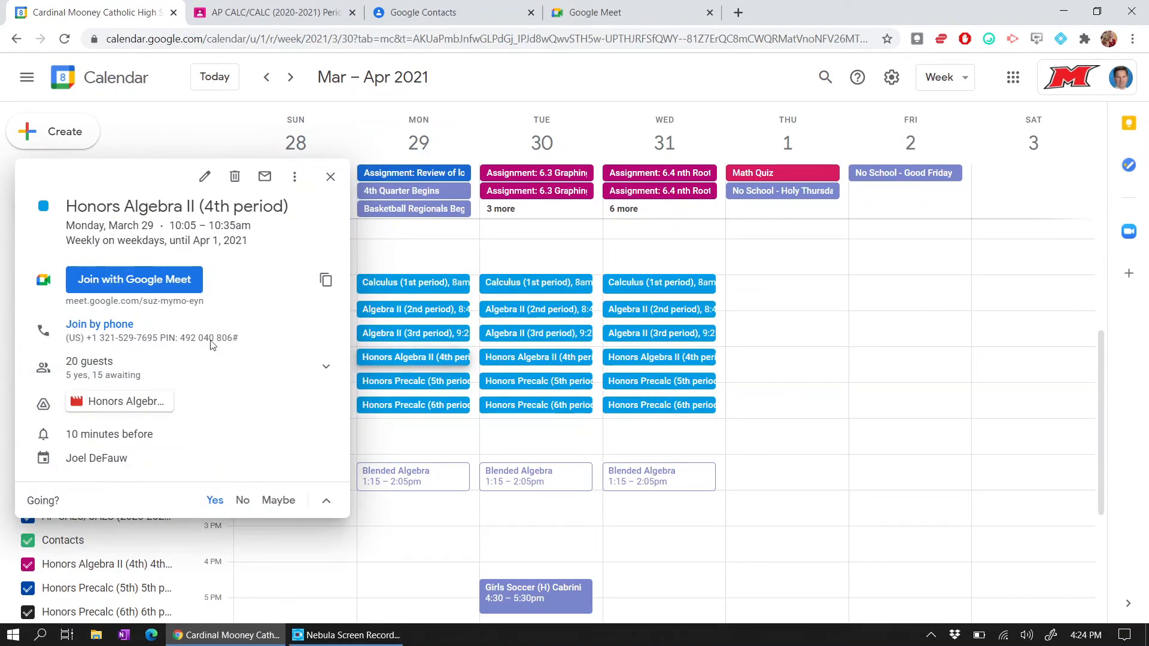
left_click(139, 402)
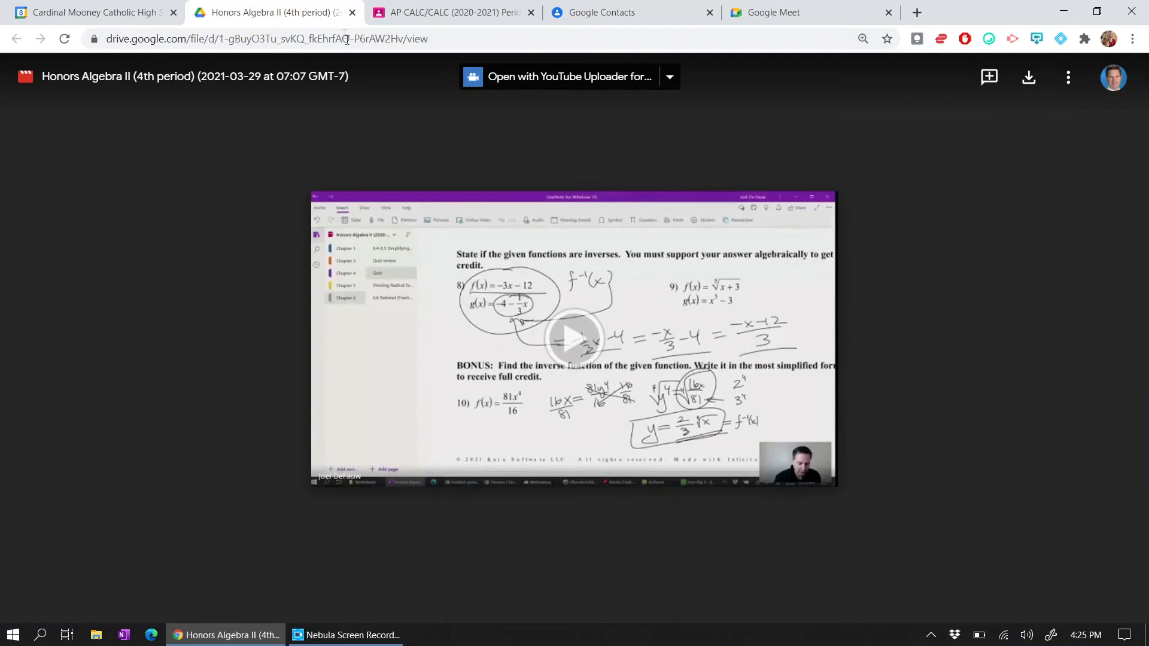
left_click(353, 13)
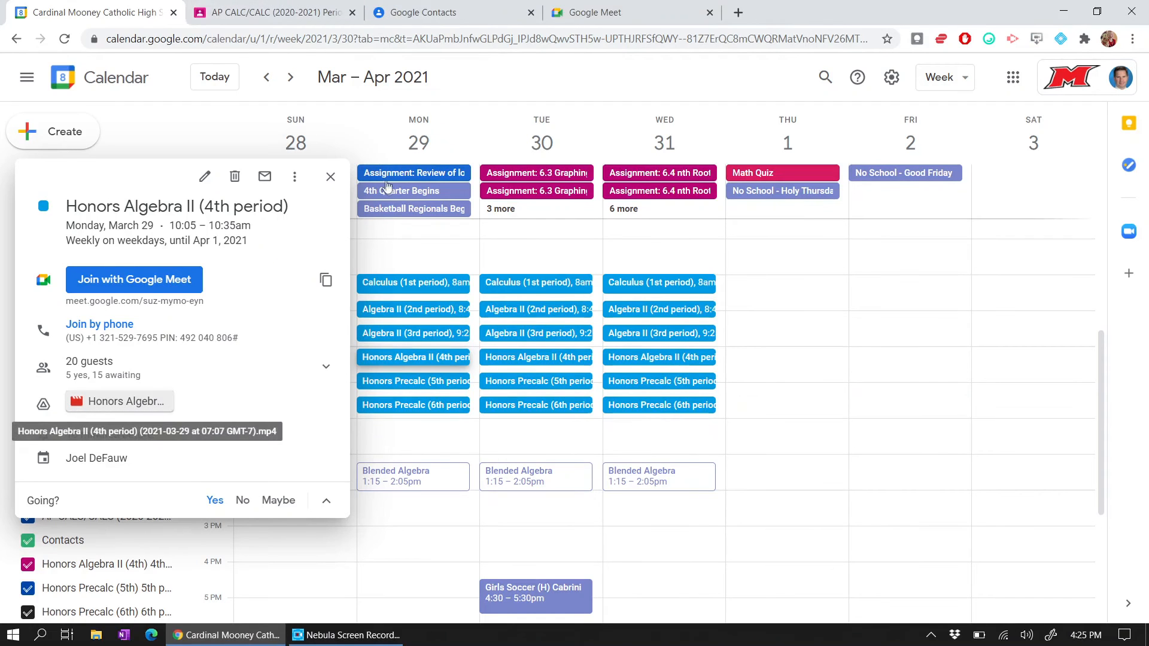
left_click(330, 176)
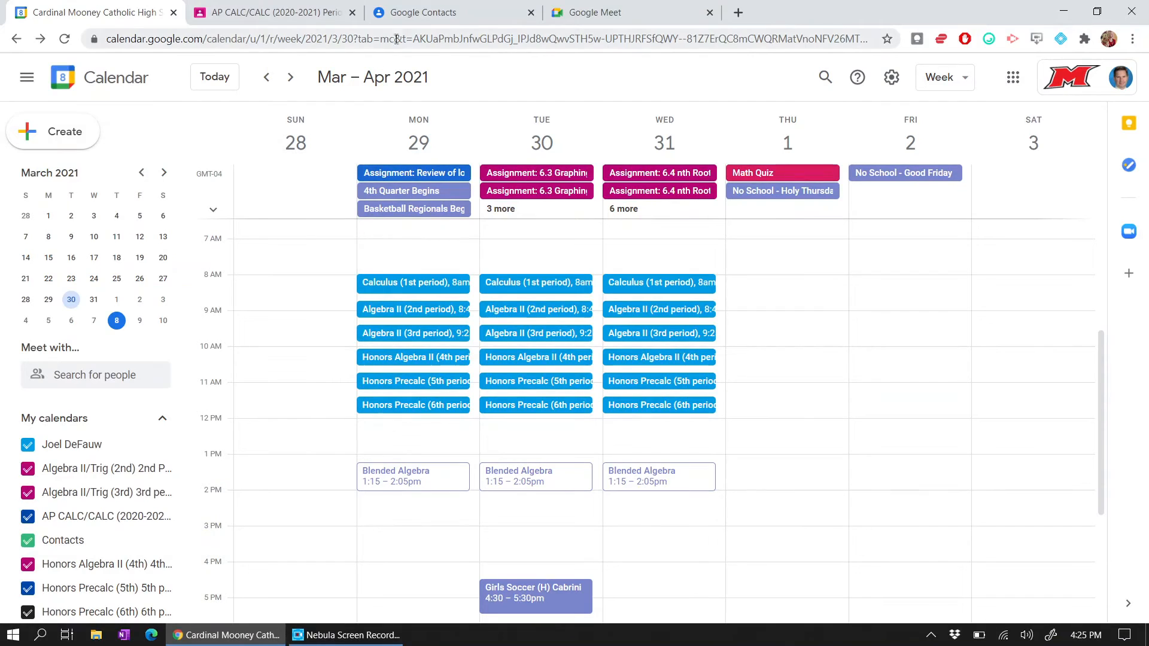
left_click(279, 12)
left_click(90, 12)
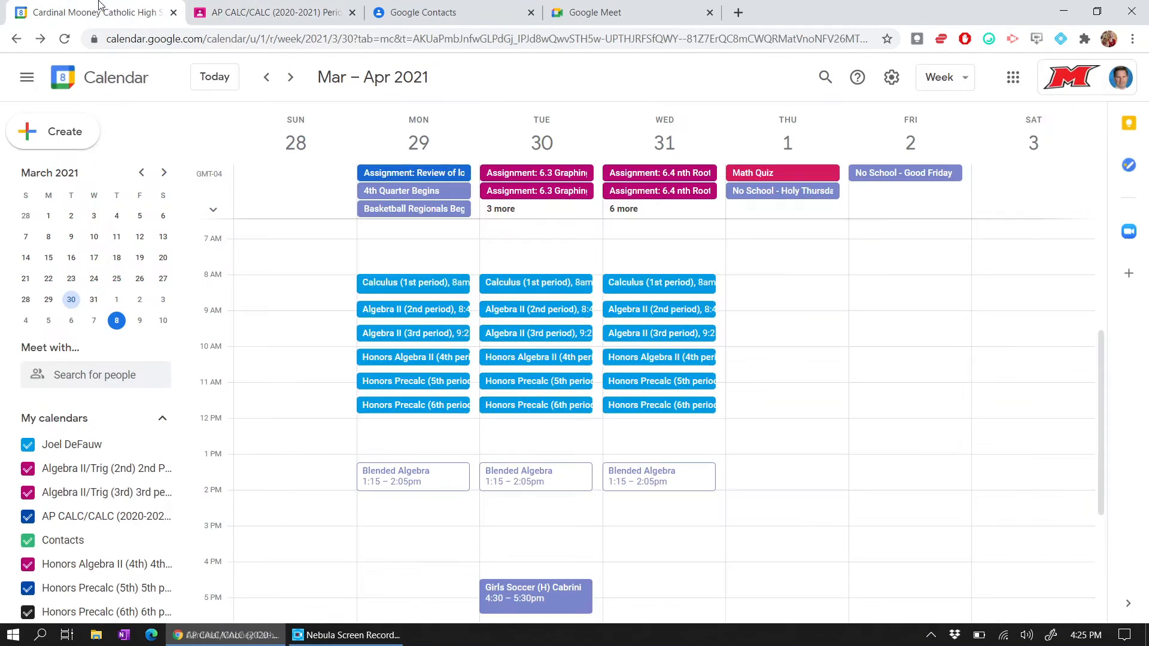
- Open Wednesday Mar 31's Calculus (1st period) event in the editor
left_click(651, 287)
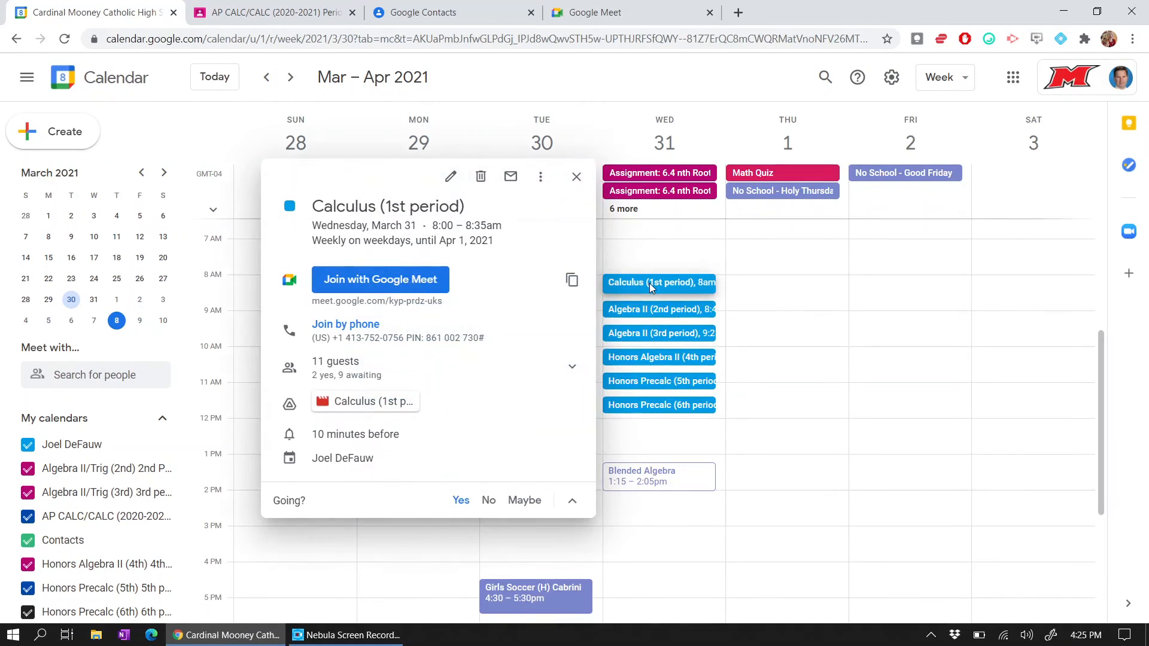
left_click(450, 176)
scroll(619, 364, "down", 1)
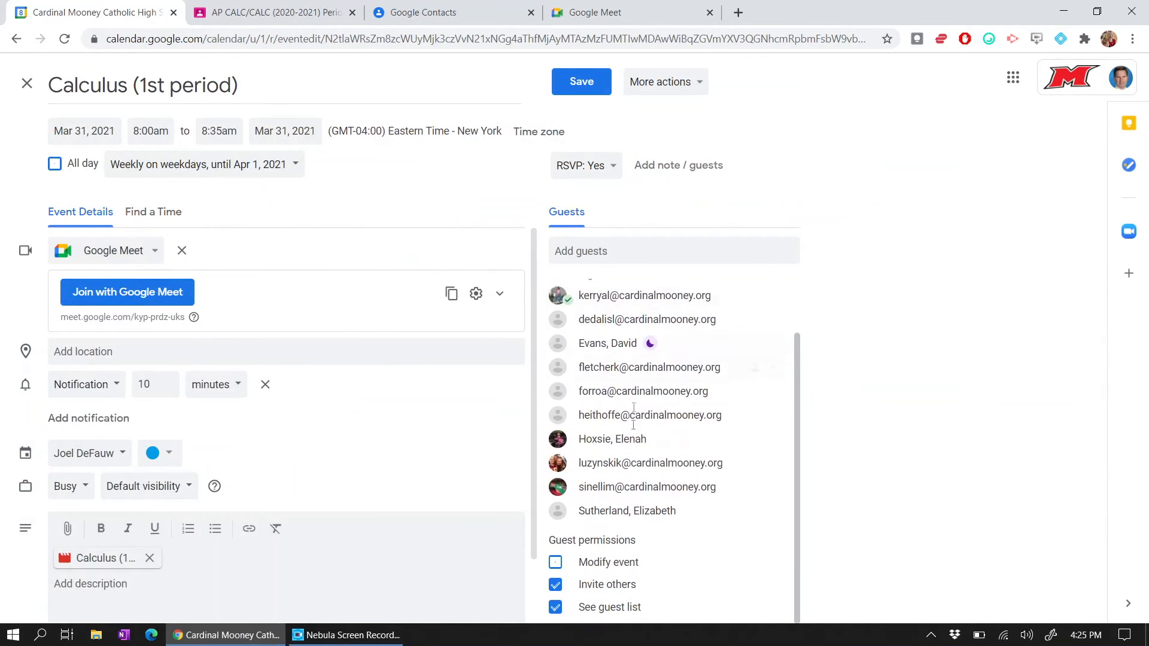
scroll(614, 299, "up", 1)
- Search the guest field for 'calc' to see class groups, then clear it
left_click(610, 251)
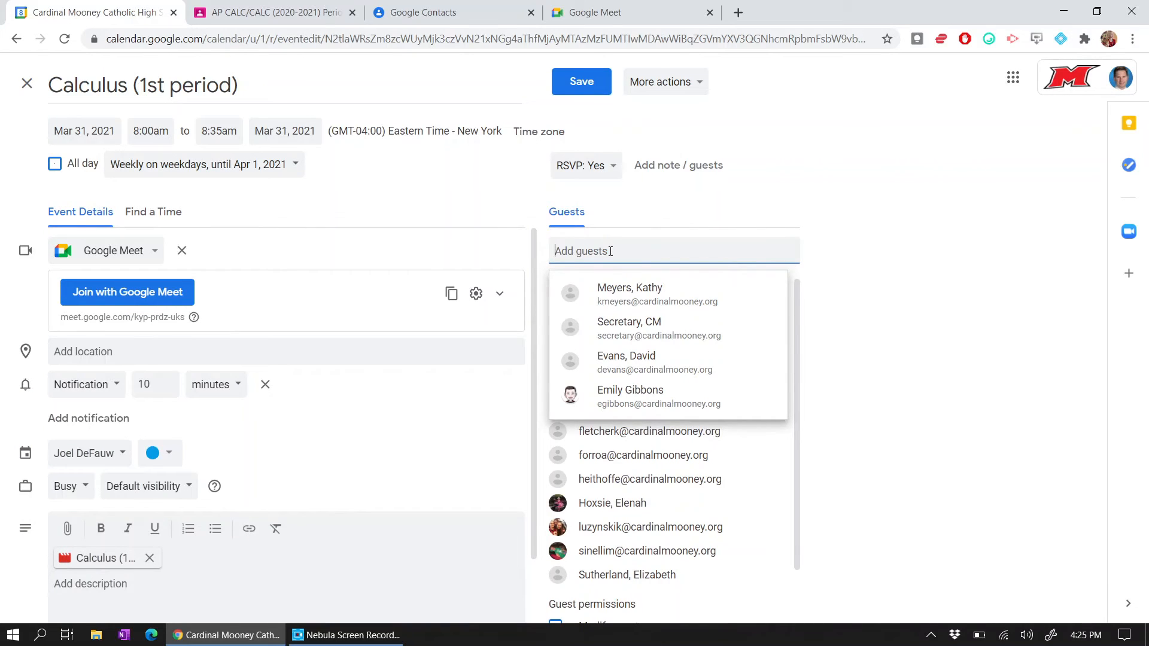
type("calc")
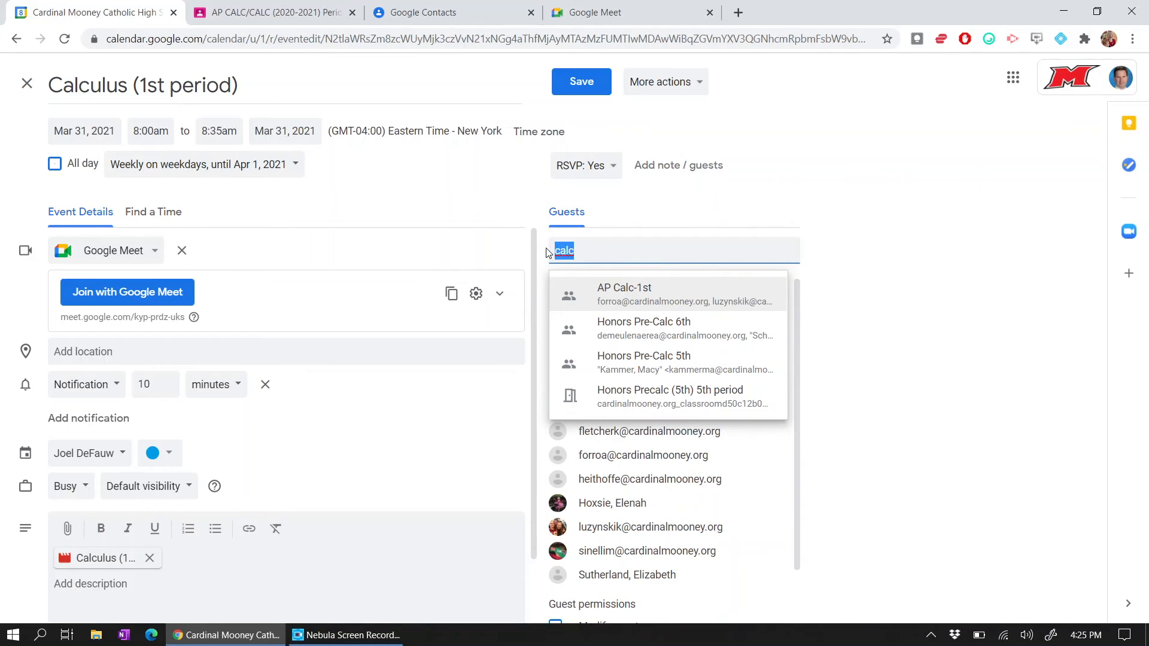
key("BackSpace")
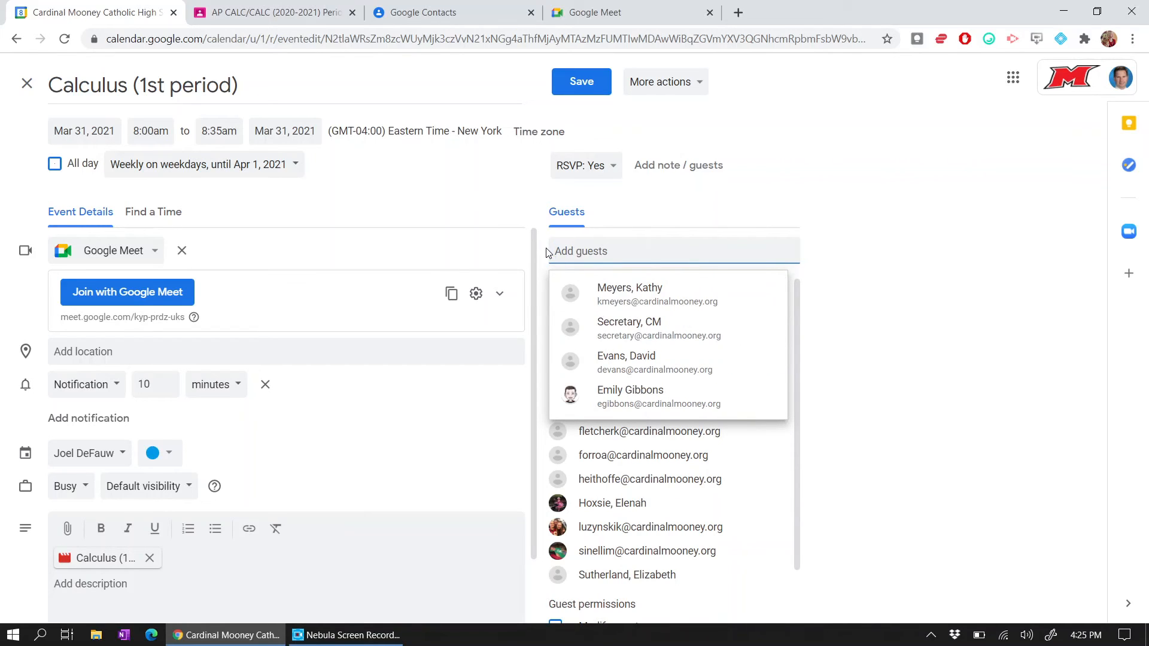
left_click(850, 227)
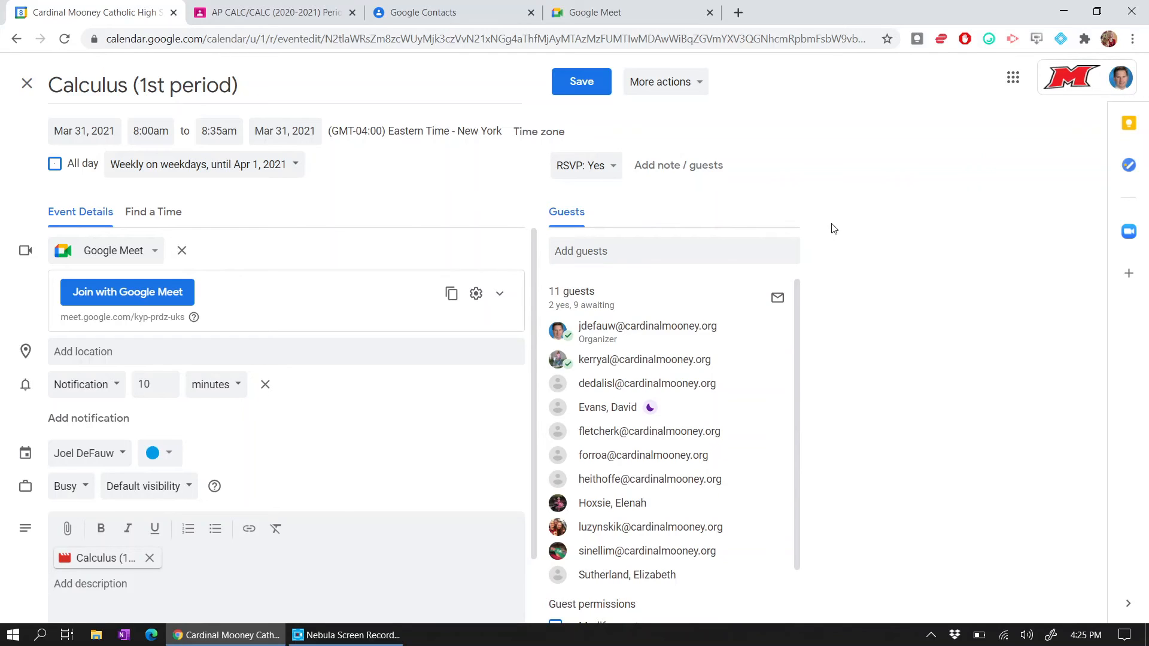
- Switch to Google Contacts and browse the Google apps list
left_click(453, 6)
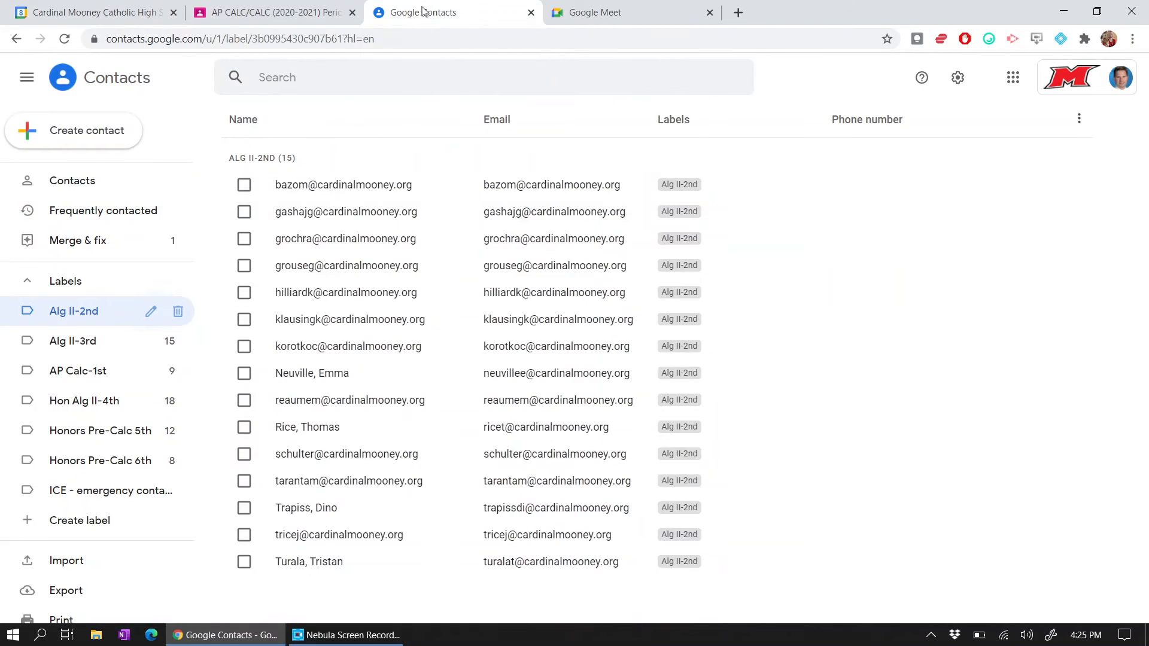
left_click(1010, 81)
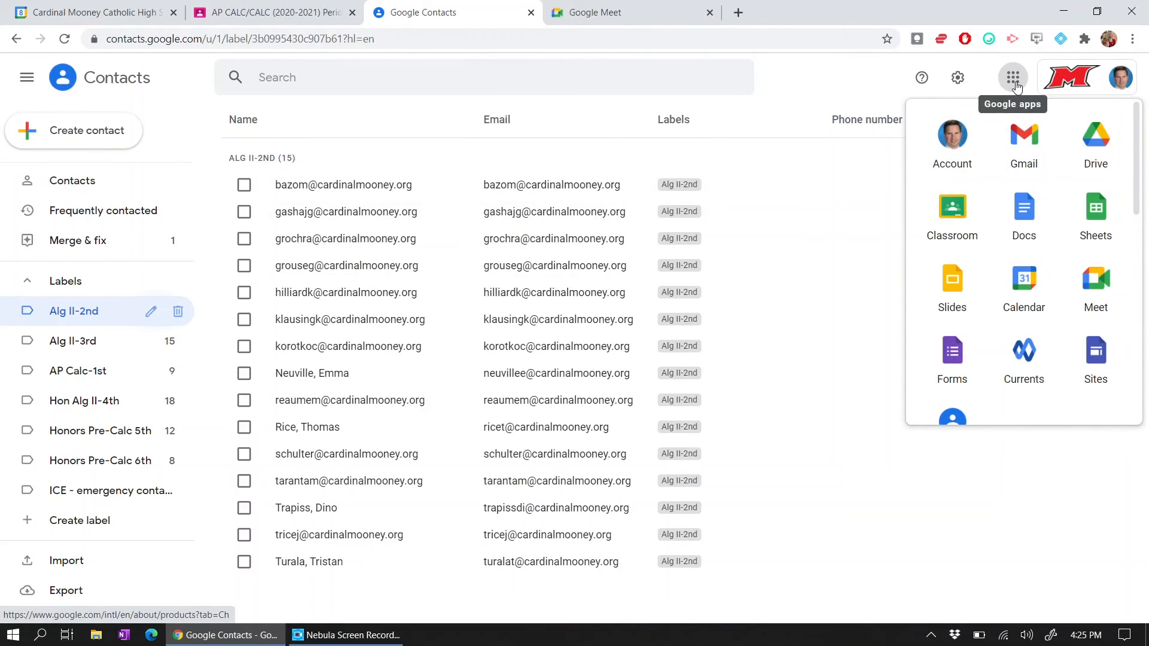
scroll(1020, 275, "down", 1)
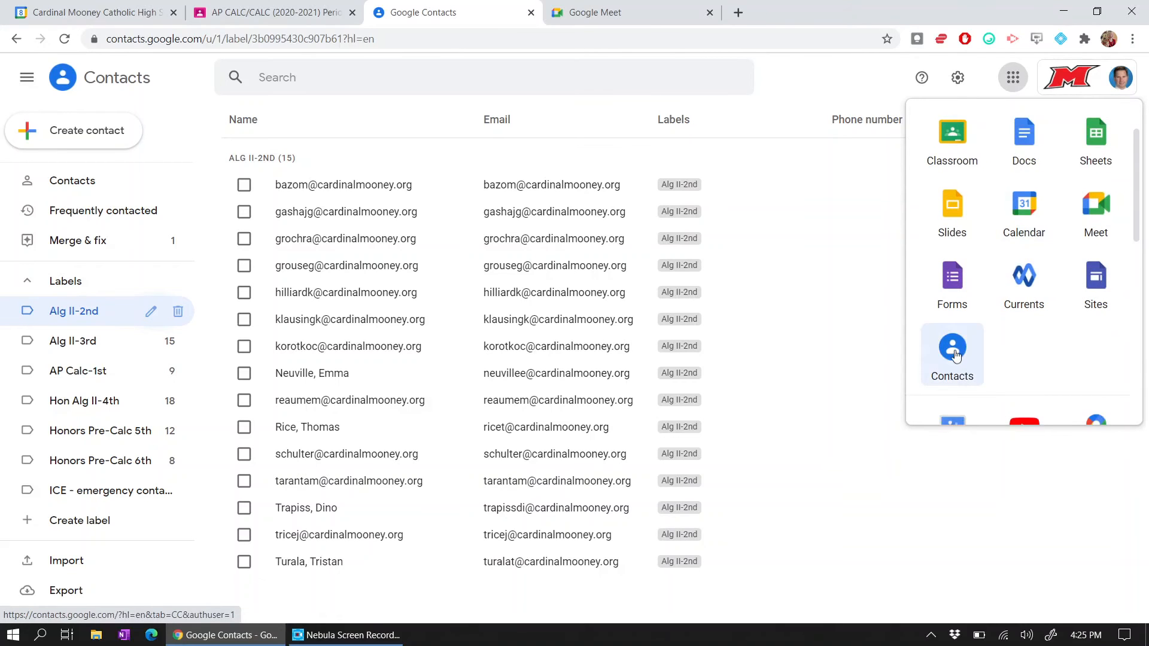
scroll(1005, 328, "down", 4)
scroll(1006, 239, "up", 1)
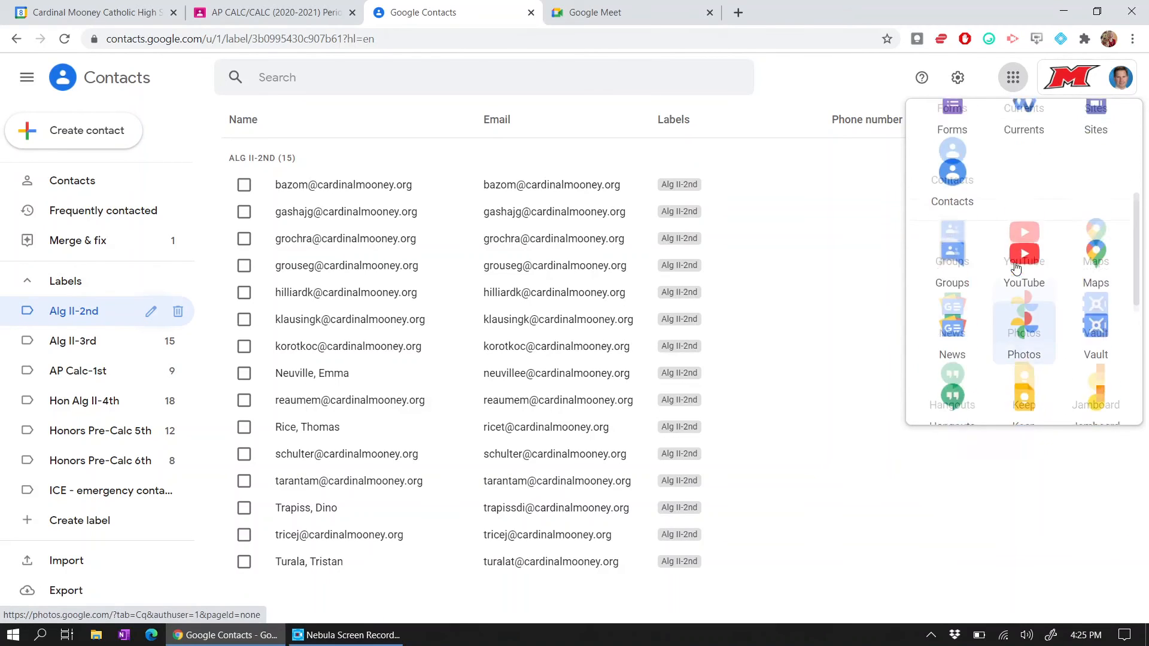
scroll(975, 215, "up", 1)
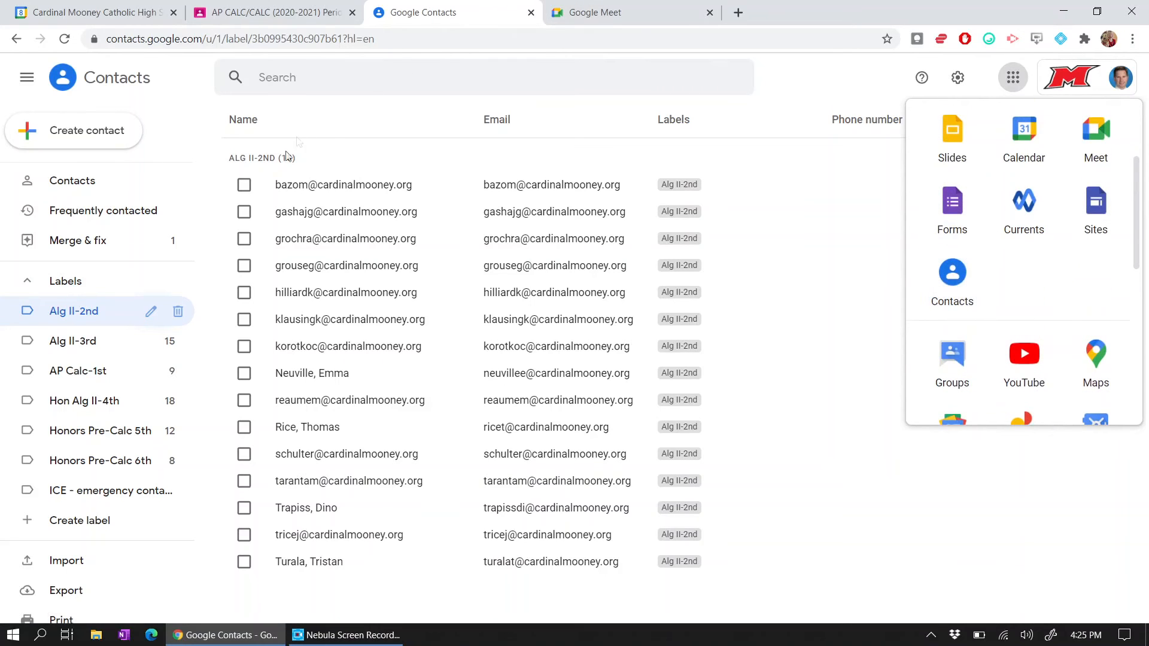
- Step through the Alg II-3rd, AP Calc-1st and Hon Alg II-4th labels, ending on Hon Alg II-4th
left_click(72, 344)
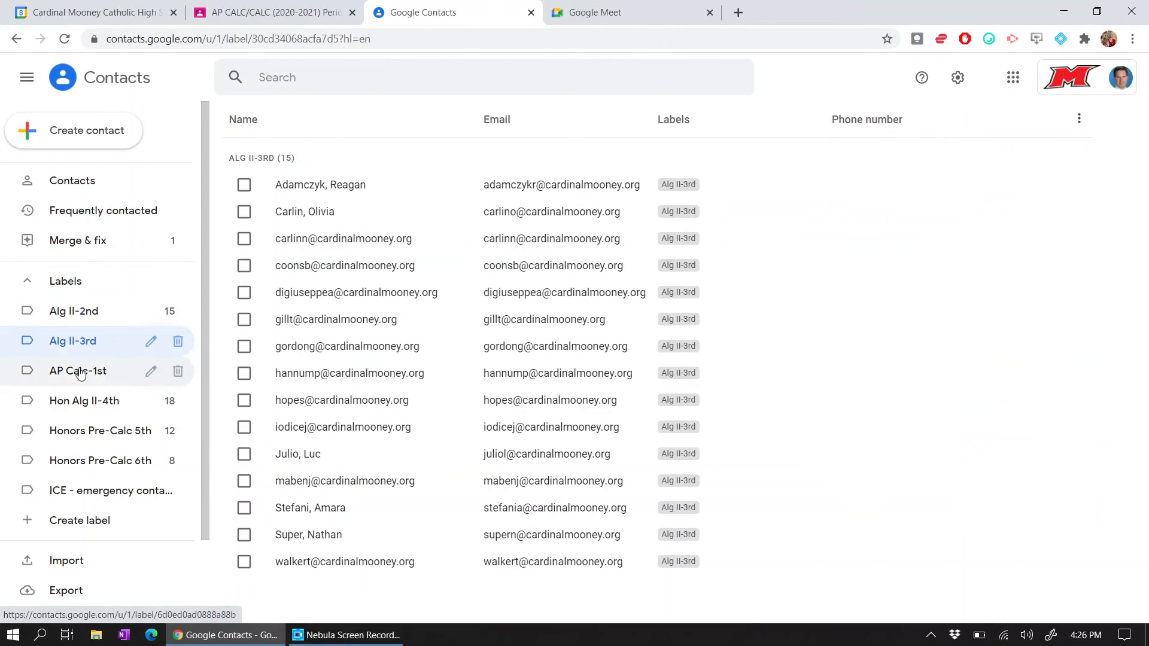
left_click(84, 372)
left_click(98, 399)
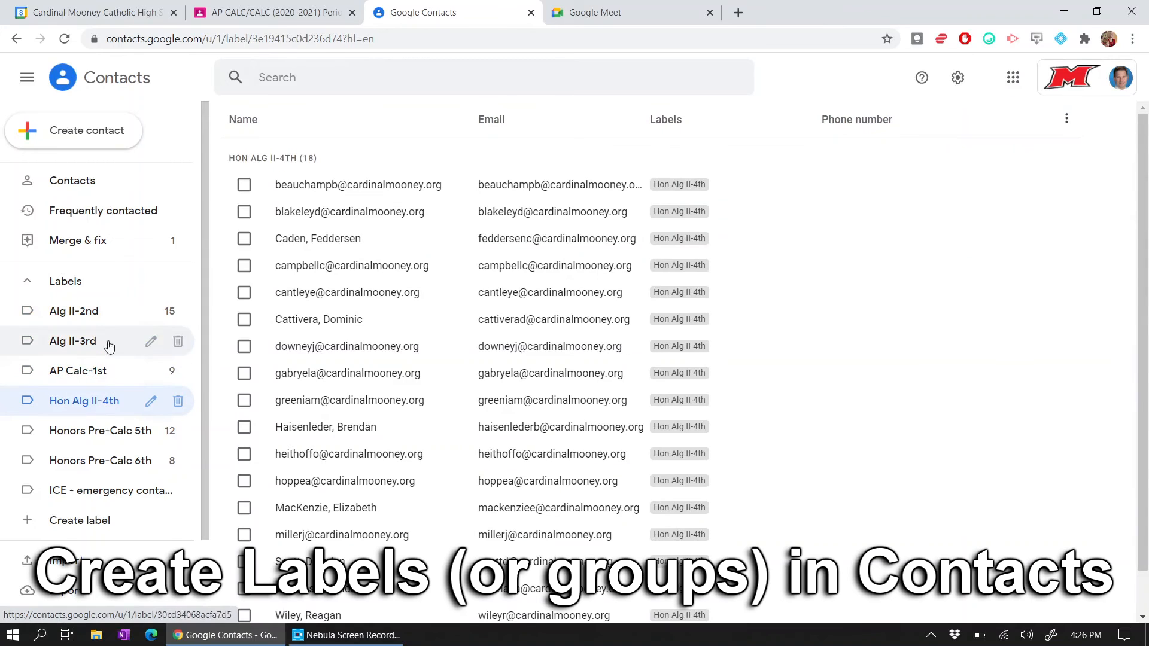
left_click(39, 292)
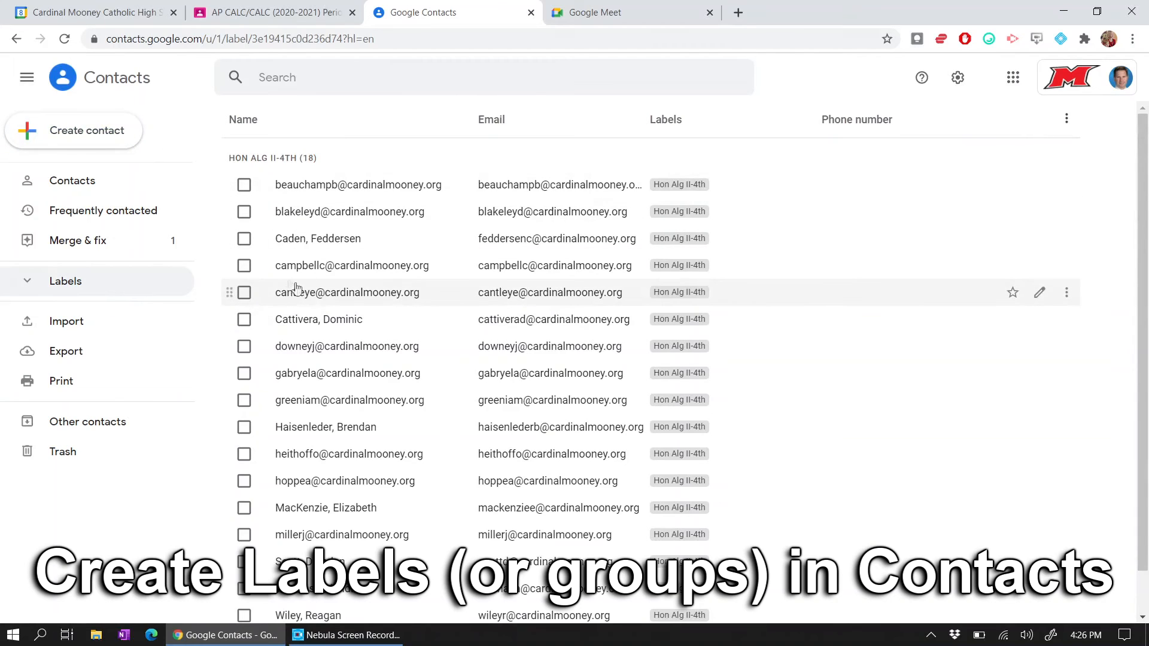
- Select two Hon Alg II-4th contacts and create a new label named 'bubba'
left_click(243, 239)
left_click(250, 269)
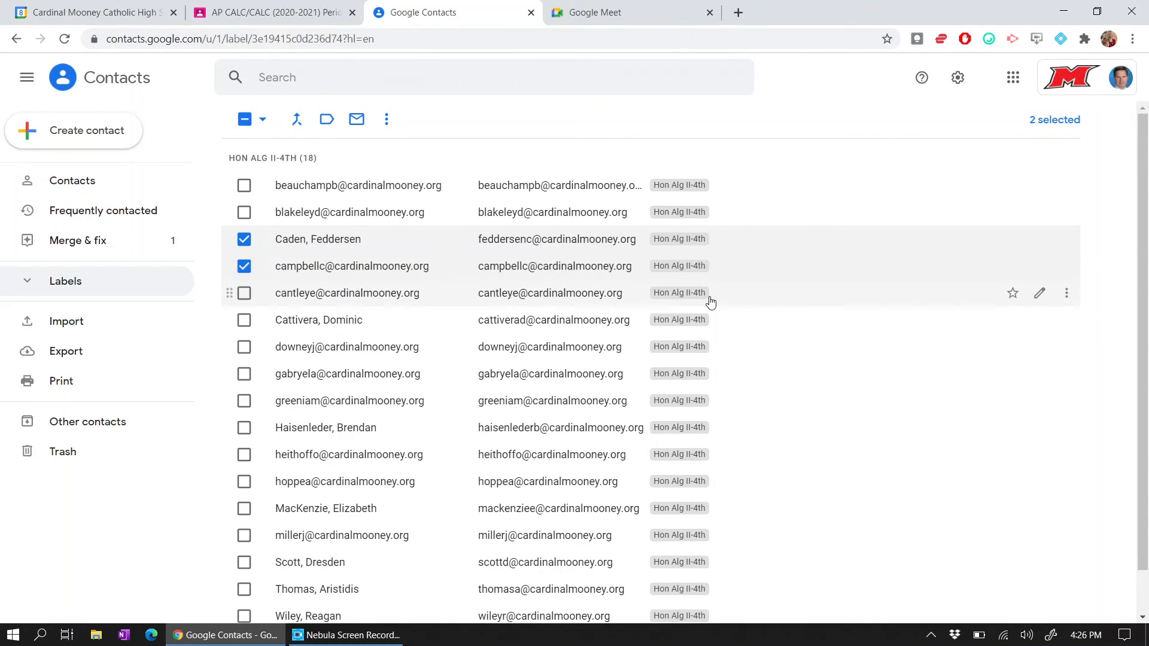
left_click(29, 282)
left_click(97, 522)
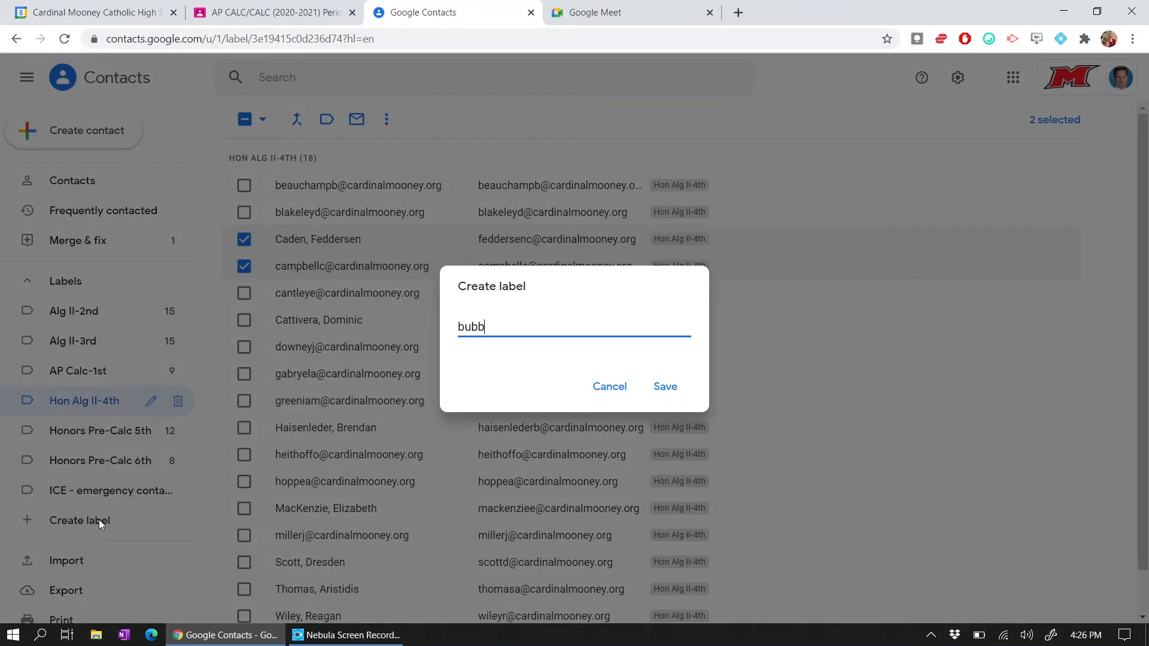
left_click(664, 391)
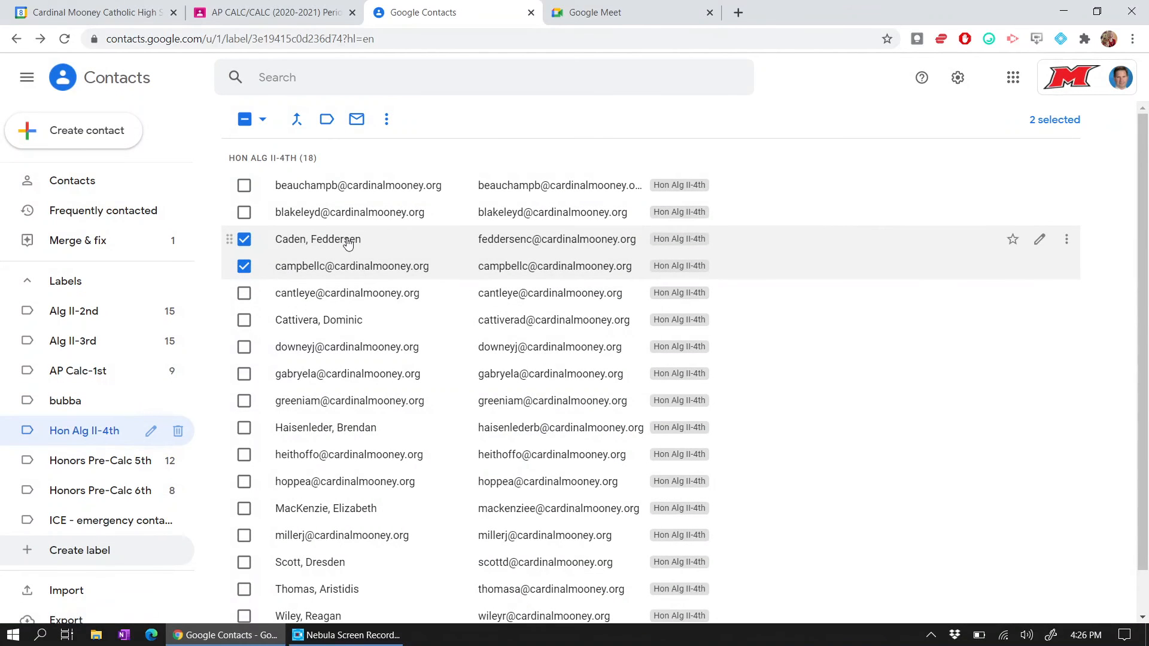
- Assign the bubba label to two students and view the bubba label's contacts
left_click(1059, 245)
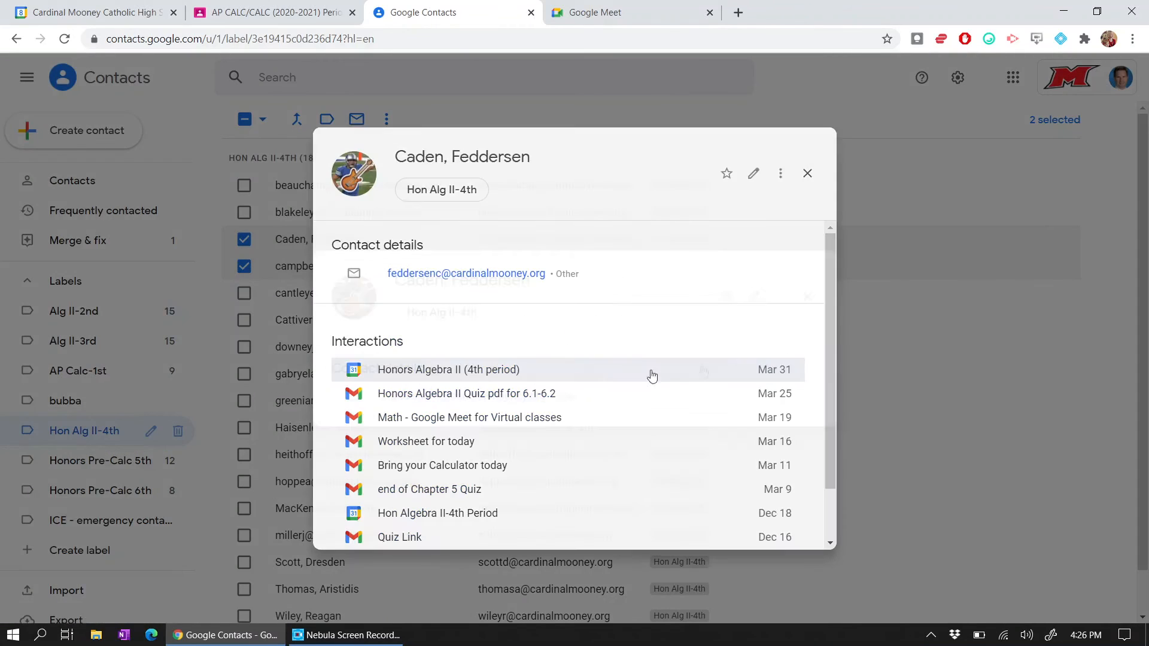
left_click(809, 174)
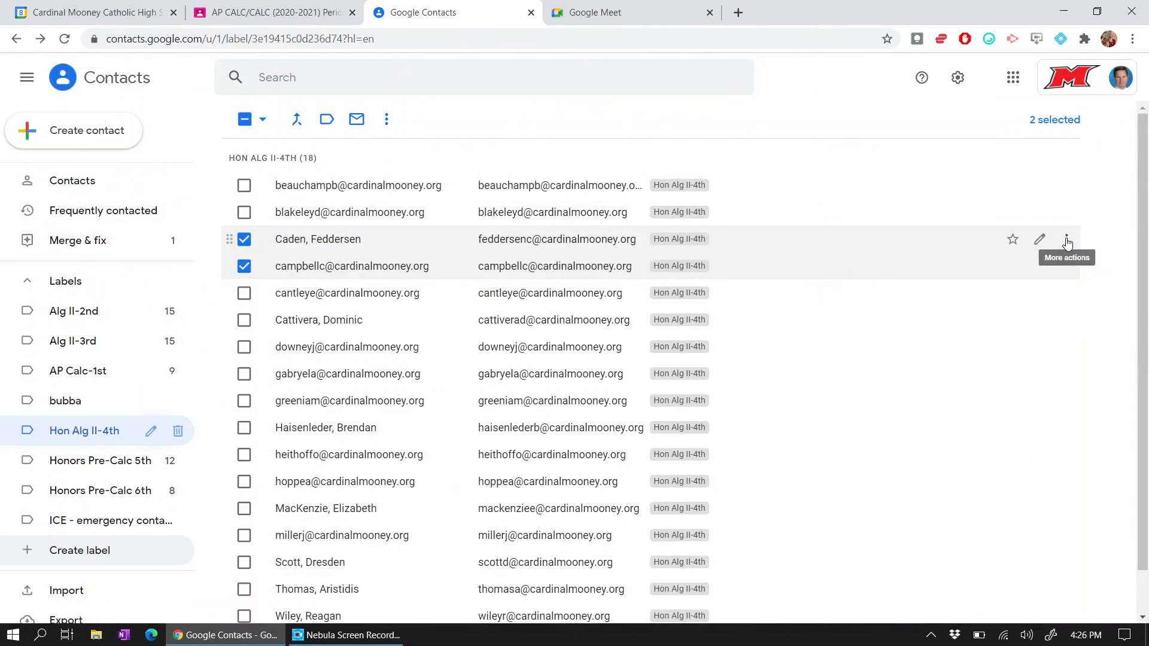
left_click(1067, 242)
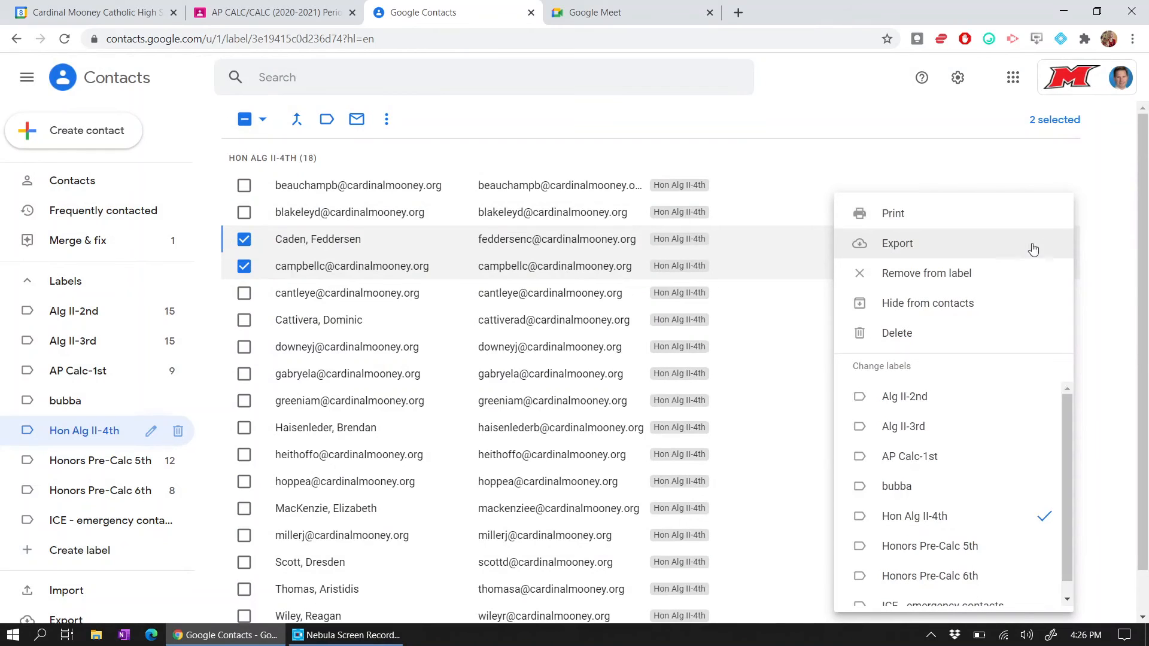
scroll(957, 436, "down", 1)
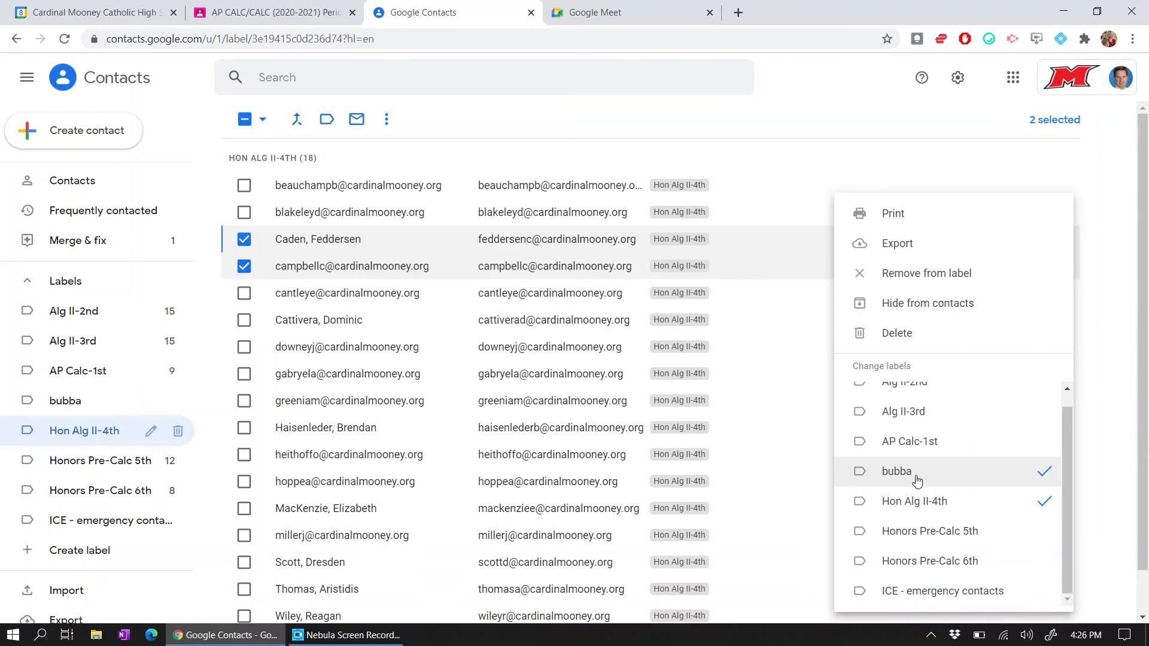
left_click(741, 276)
left_click(807, 173)
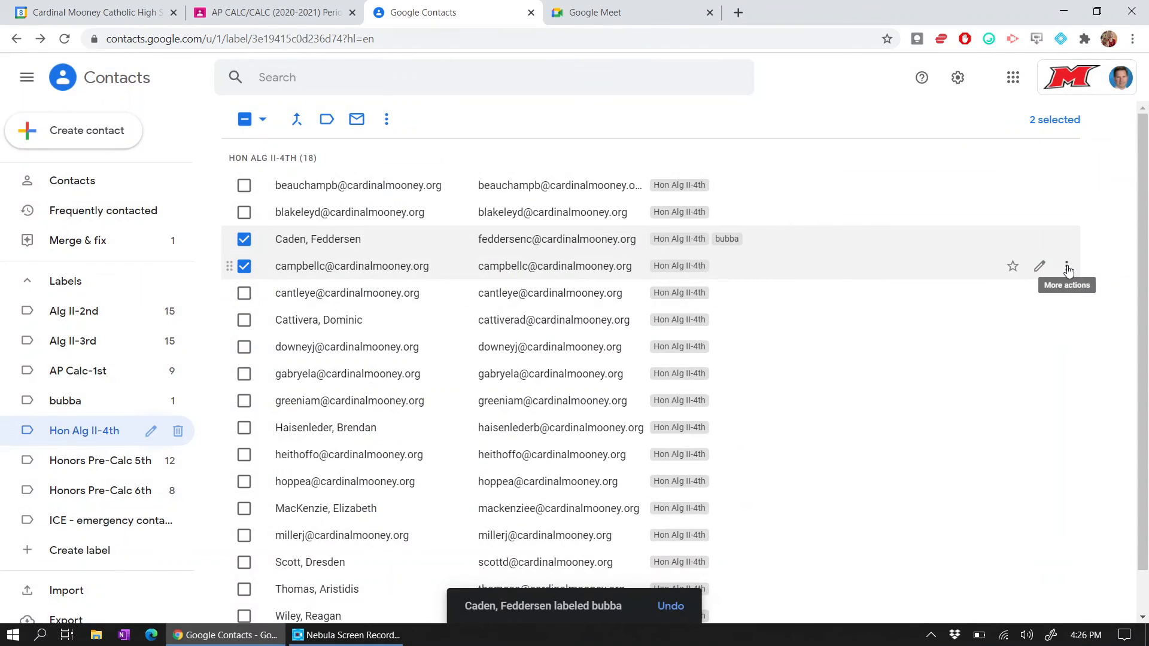
left_click(1067, 266)
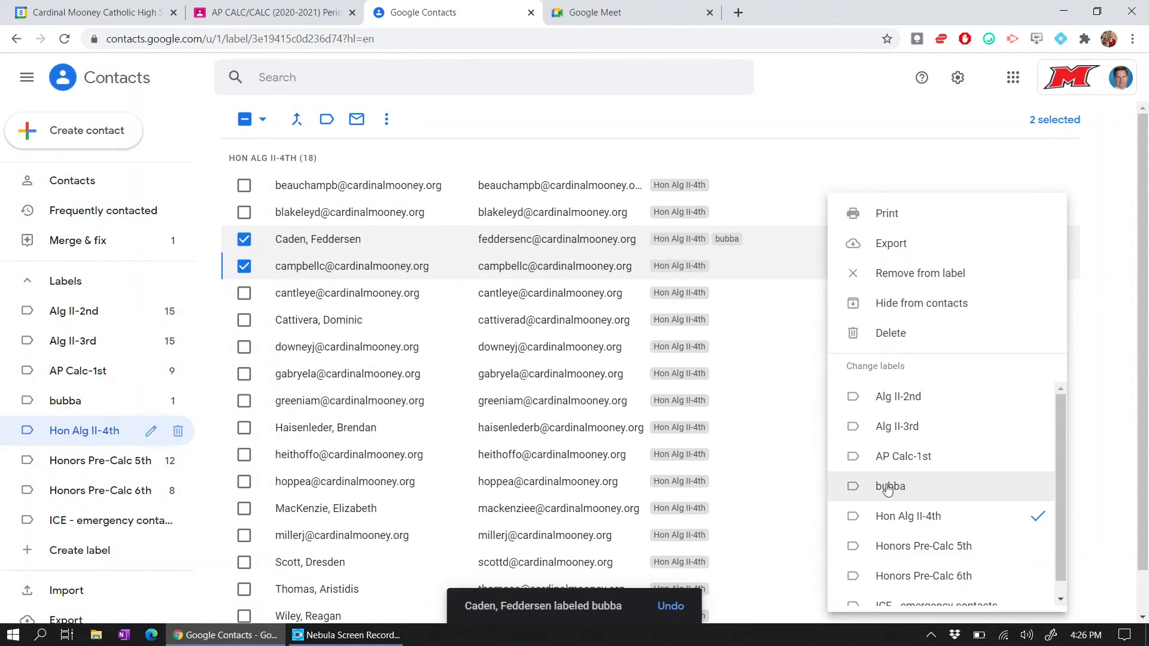
left_click(768, 141)
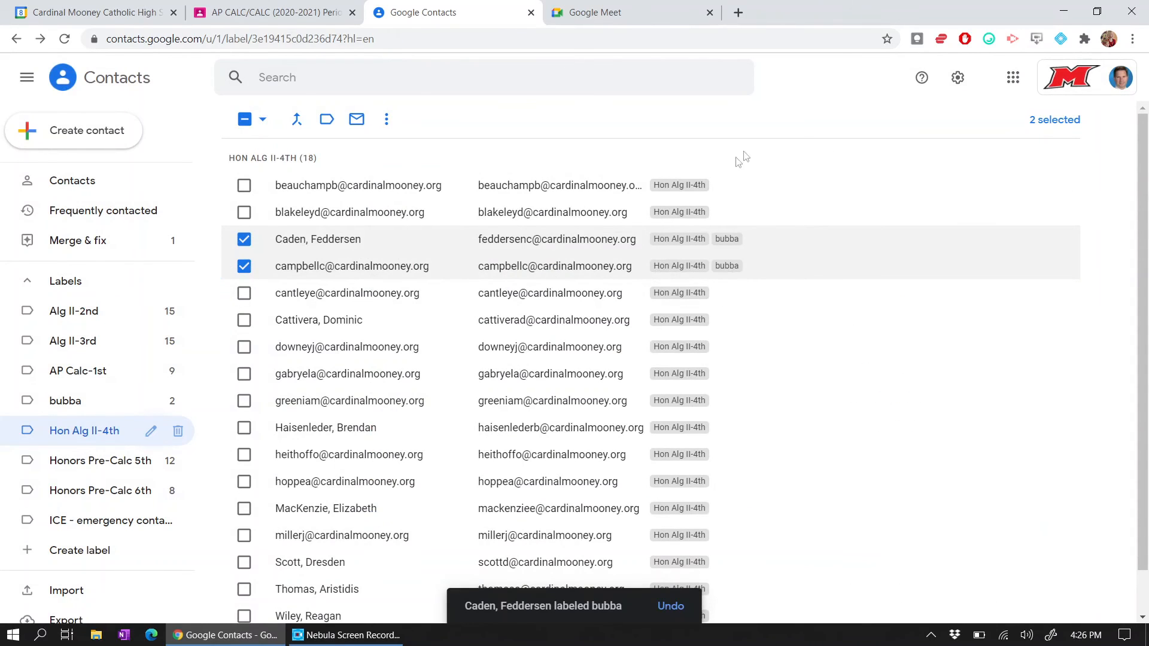
left_click(75, 401)
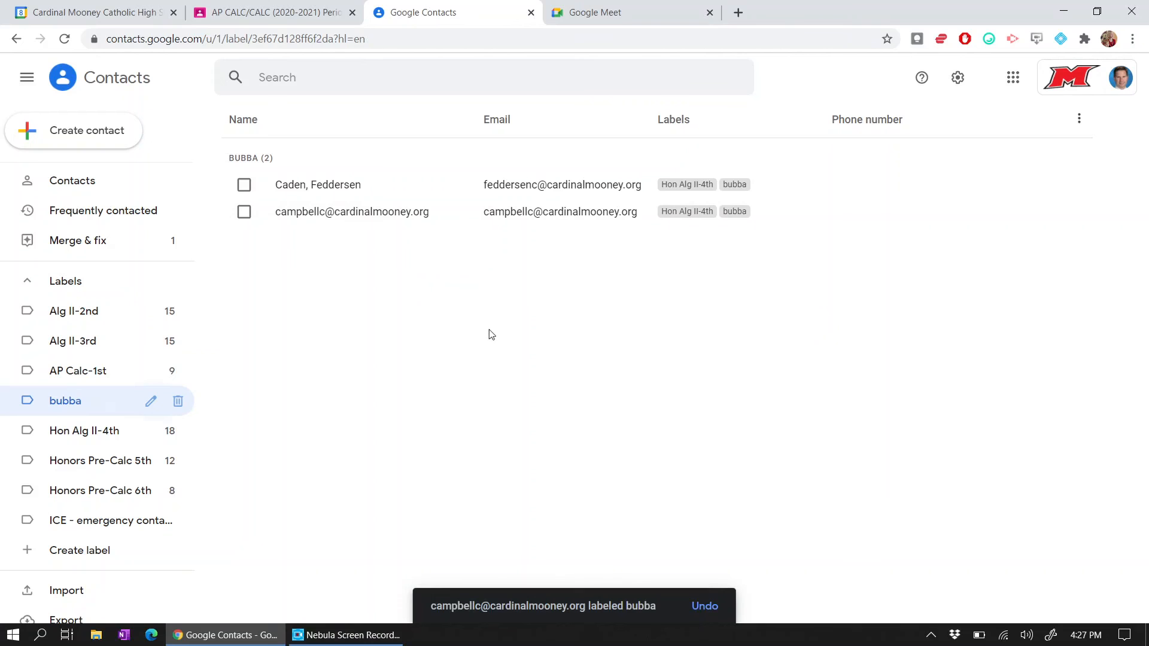
left_click(90, 5)
left_click(589, 250)
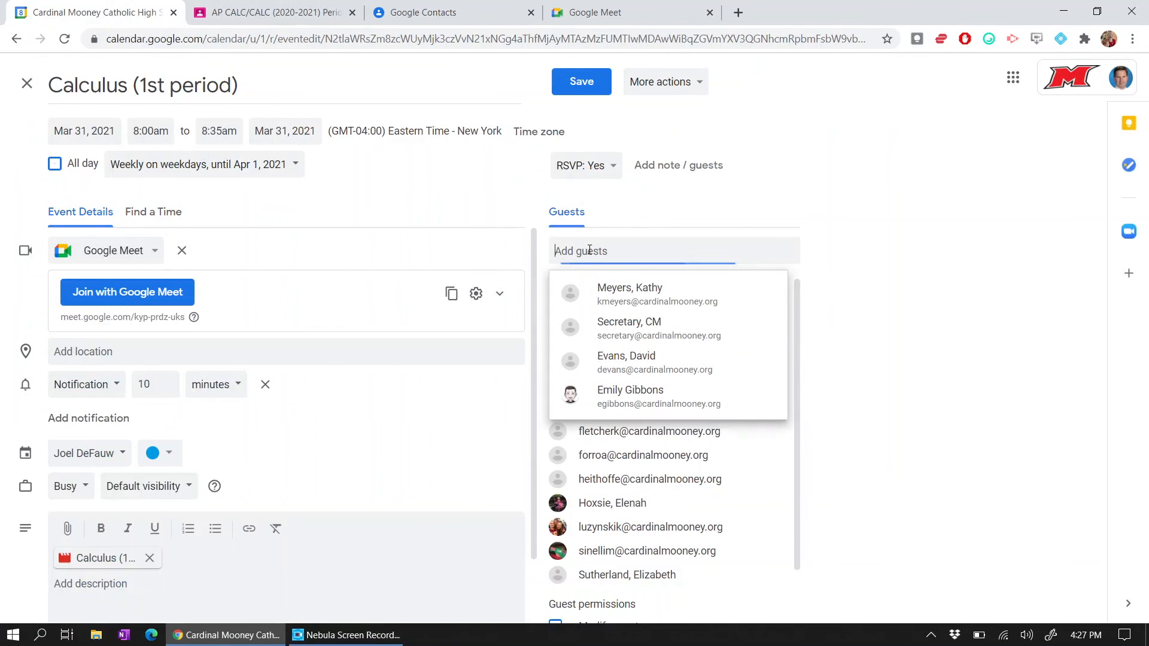
type("bubba")
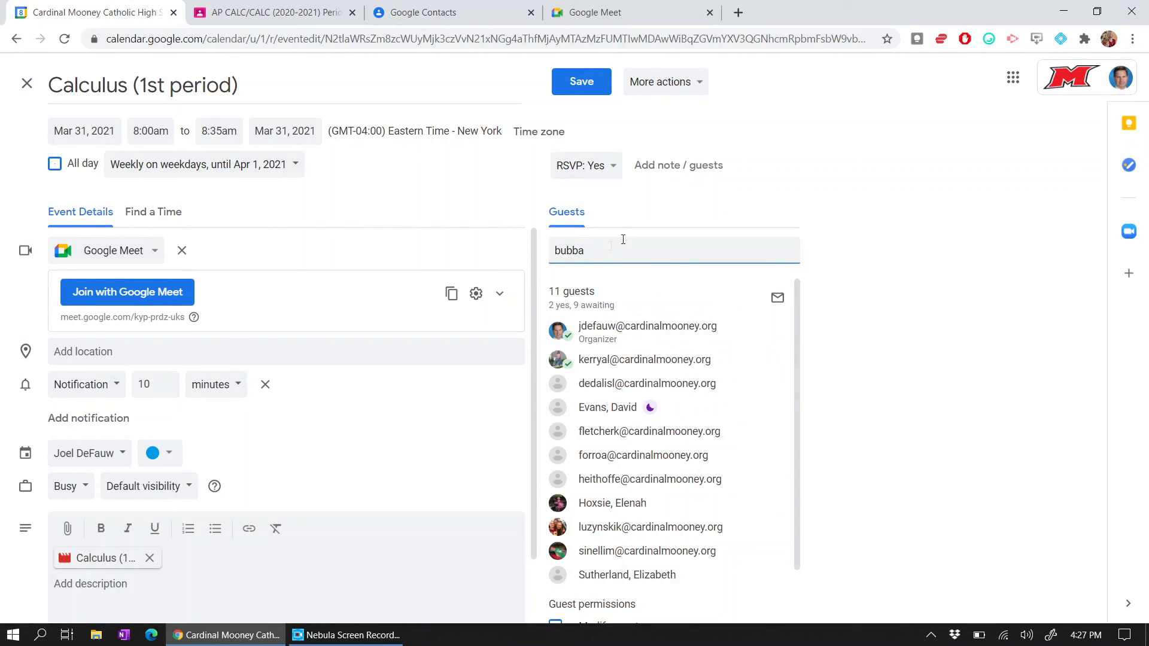
left_click(778, 218)
left_click(66, 40)
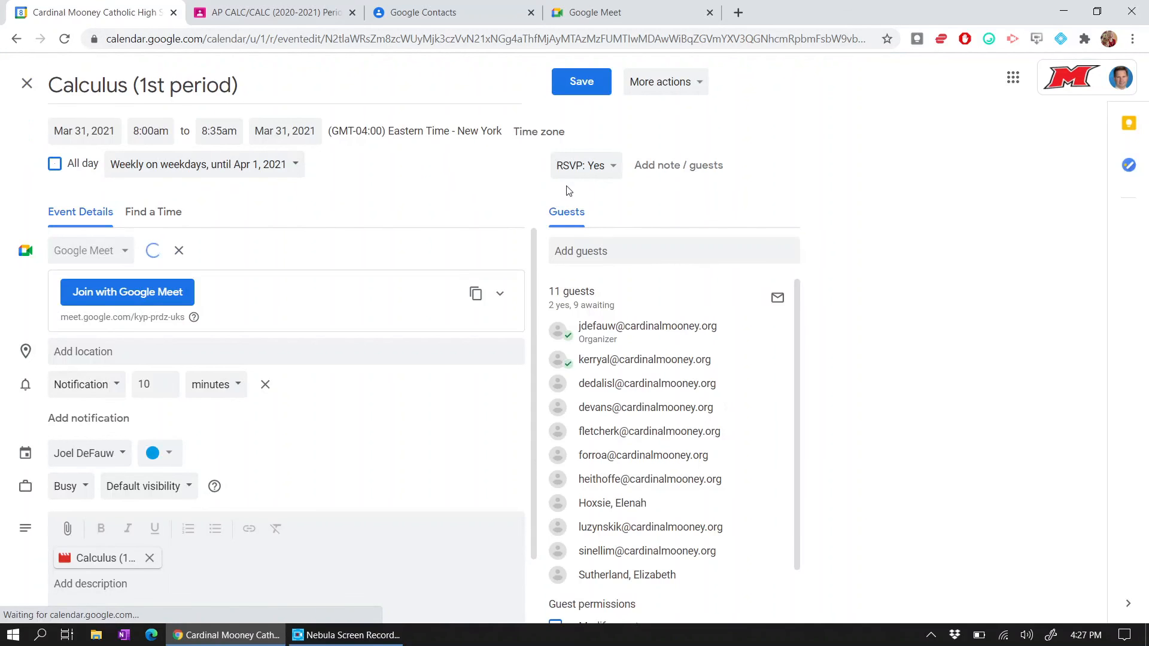
left_click(616, 242)
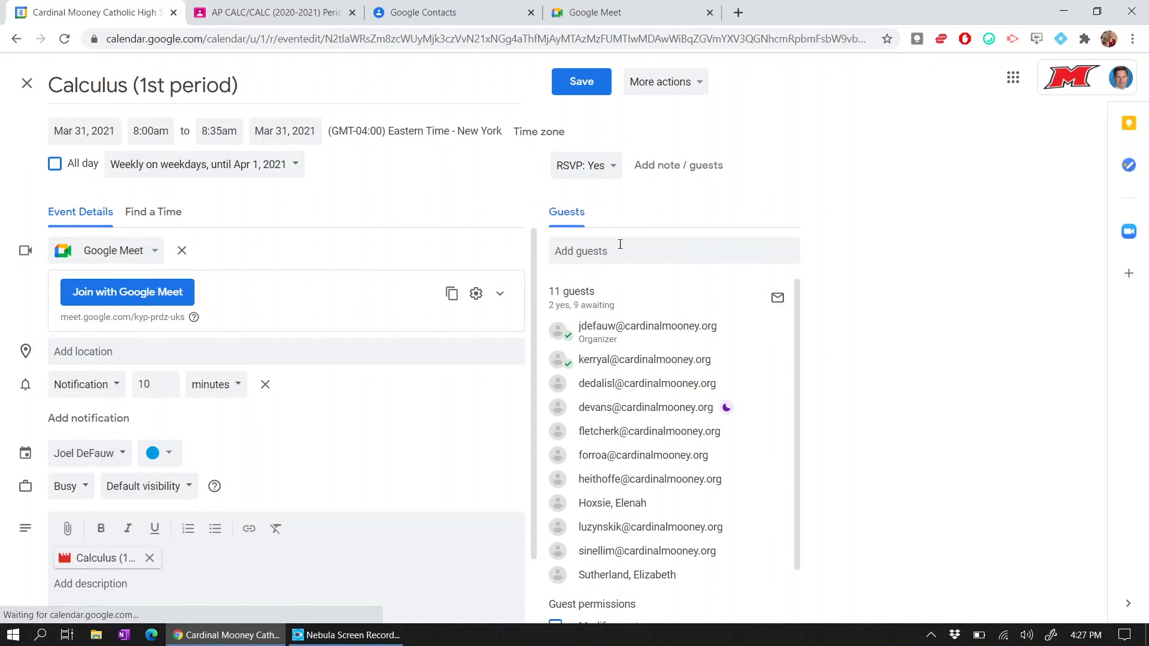
left_click(620, 244)
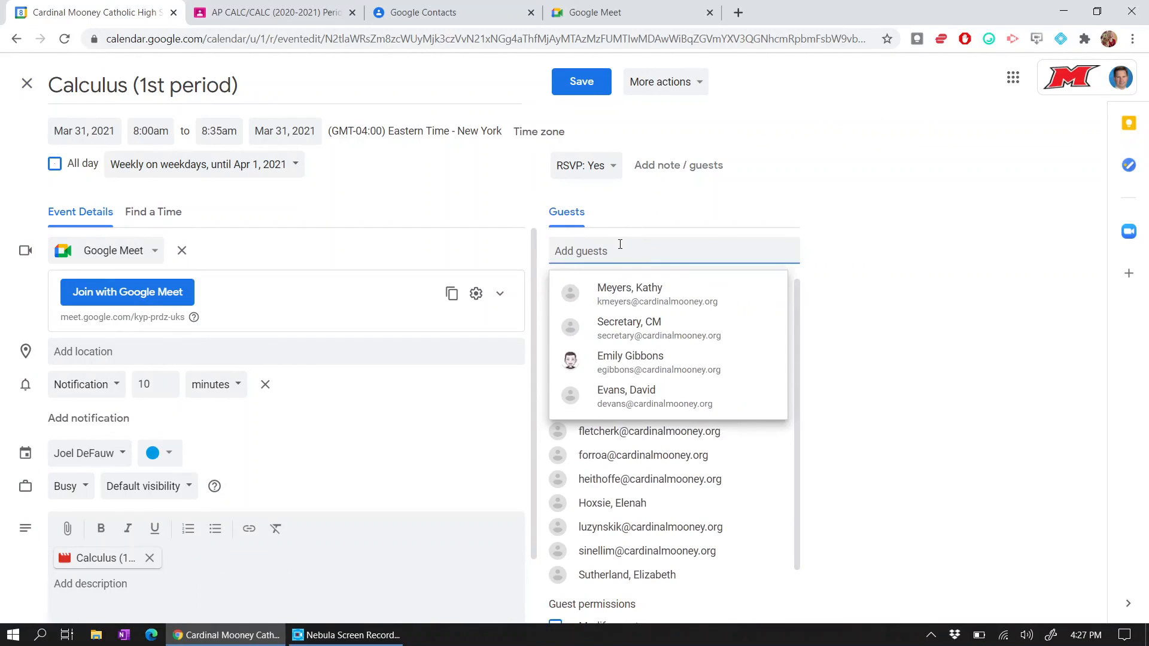
type("bub")
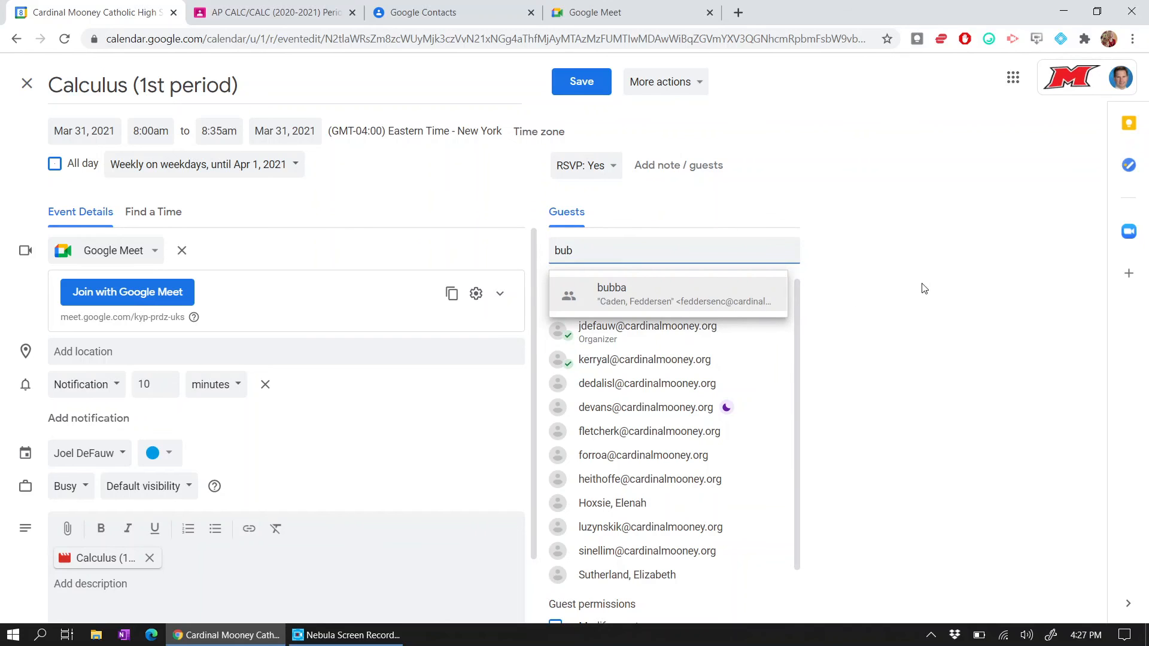
left_click(884, 307)
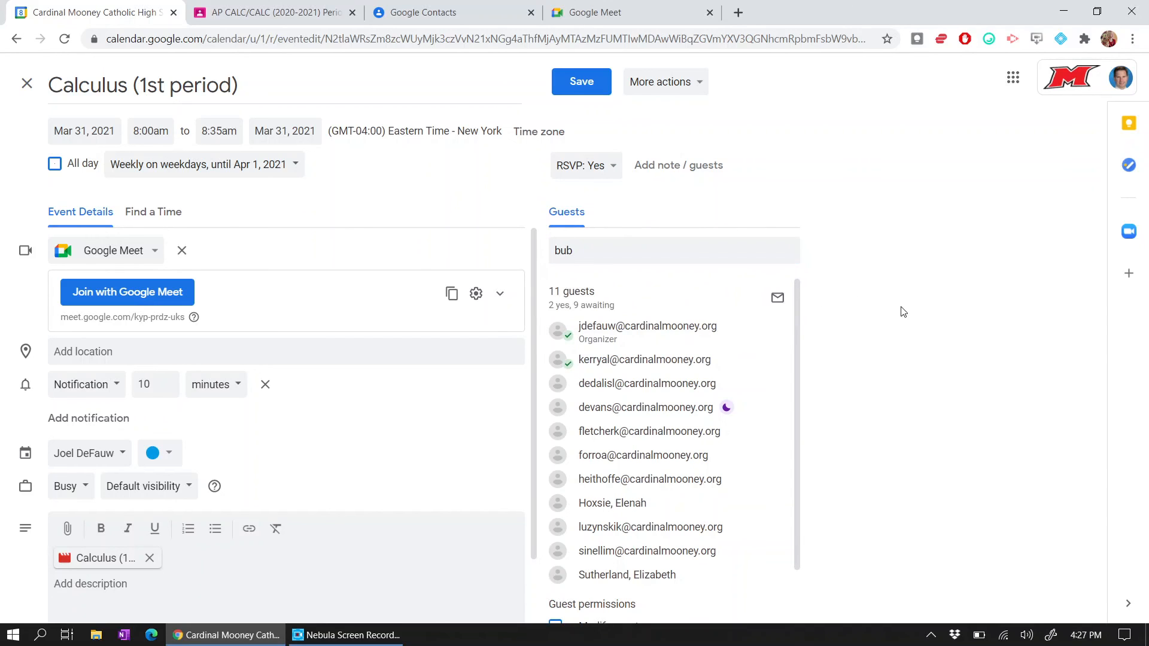
left_click(428, 13)
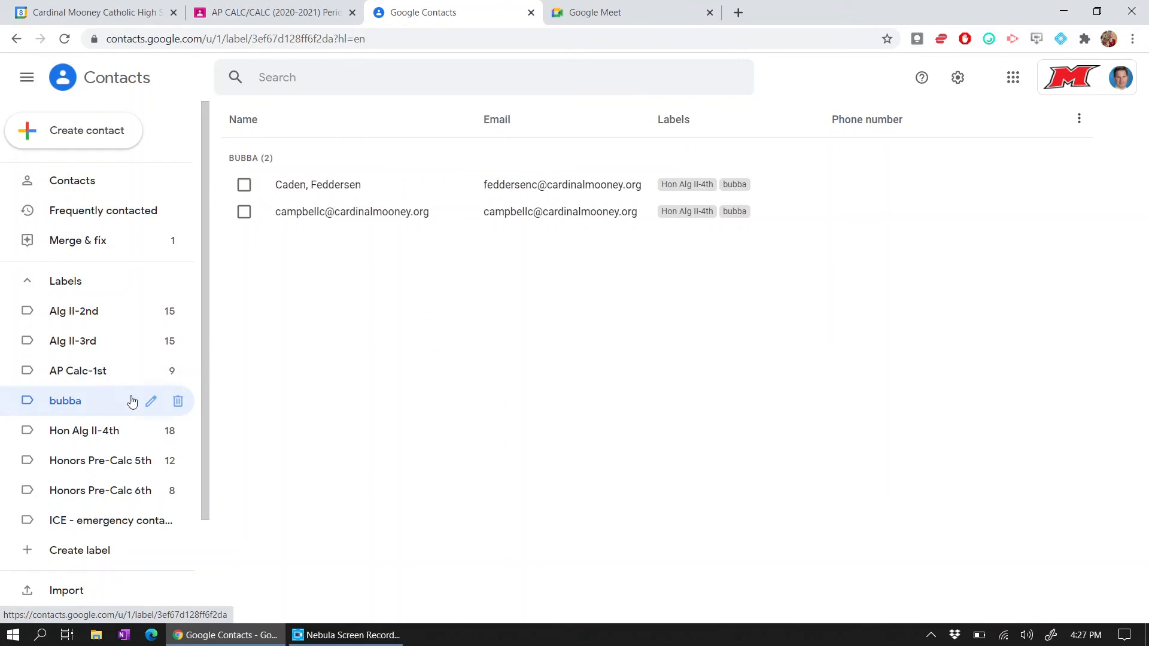
- Delete the bubba label keeping its contacts, then cycle through the class labels back to Alg II-2nd
left_click(178, 403)
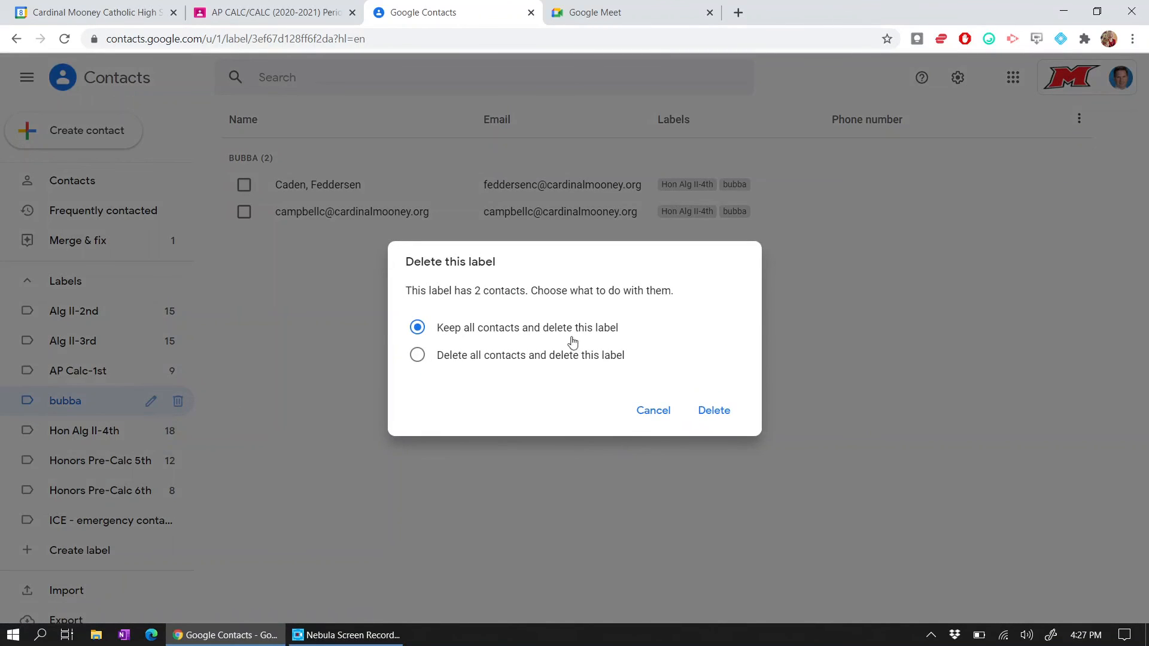
left_click(715, 413)
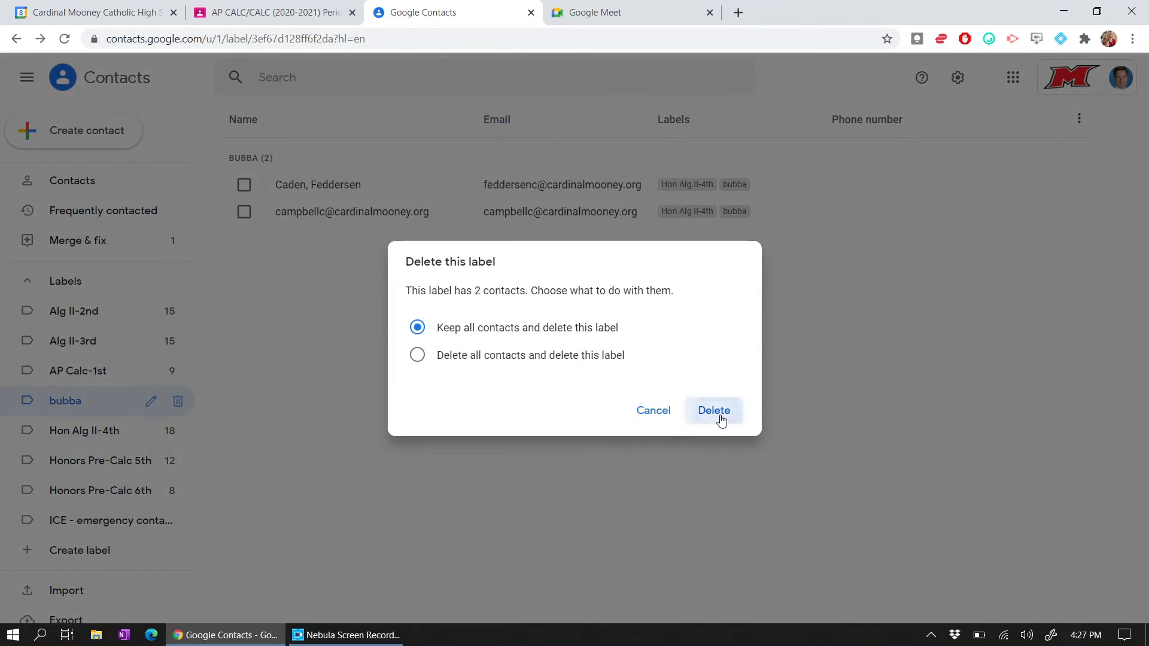
left_click(89, 315)
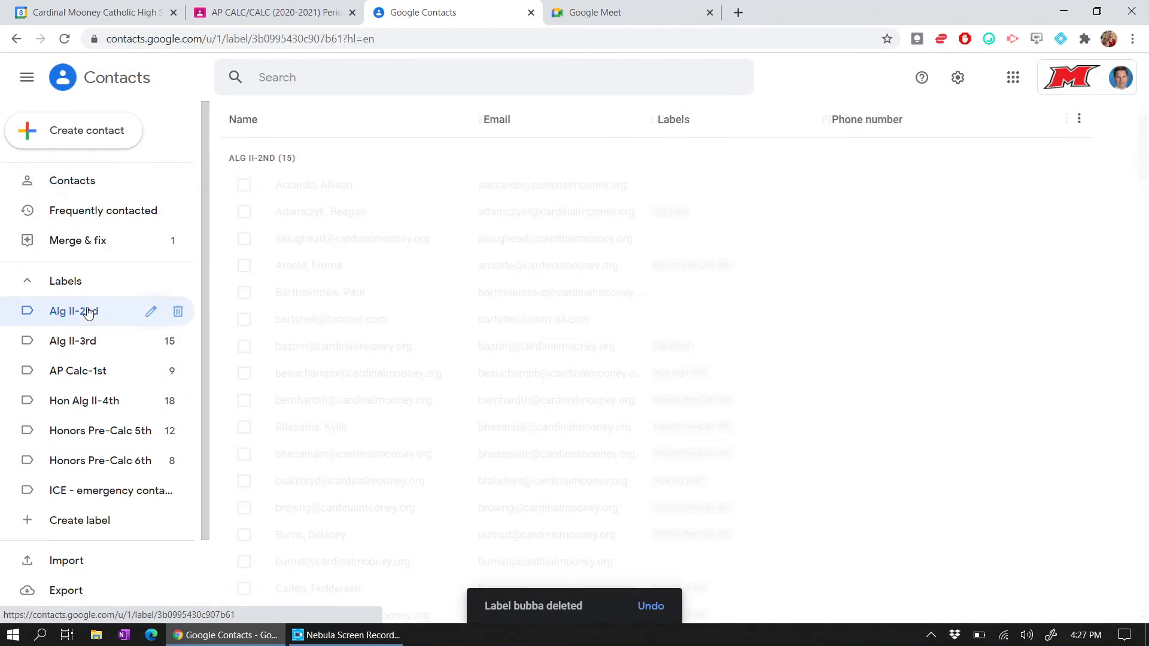
left_click(93, 341)
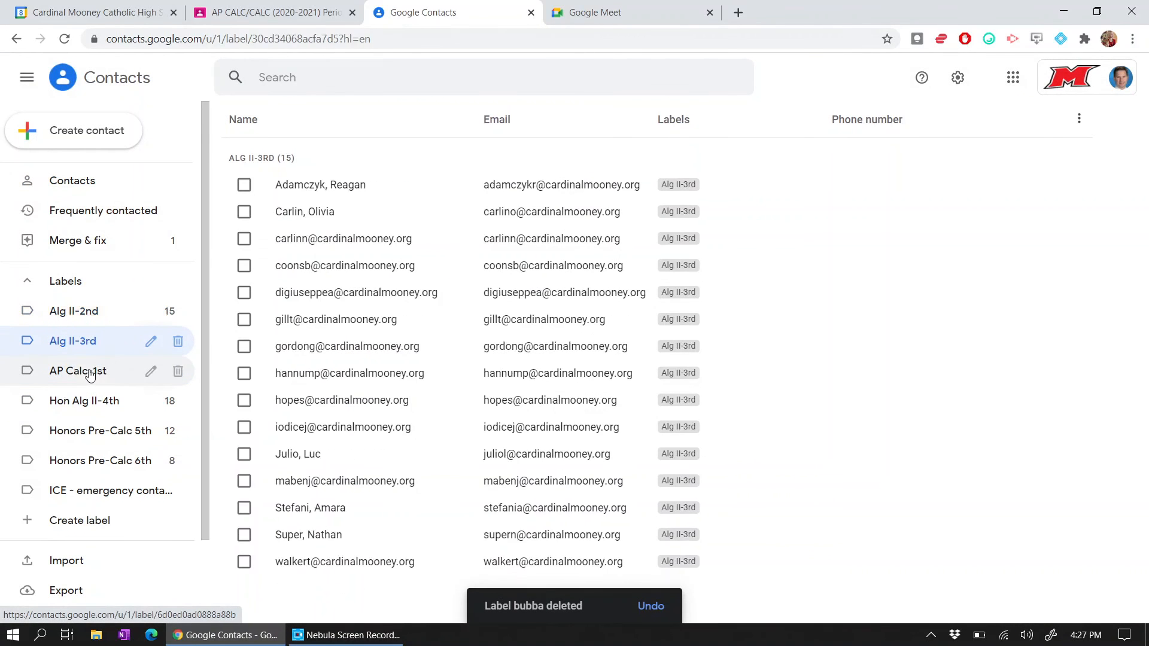
left_click(94, 371)
left_click(103, 404)
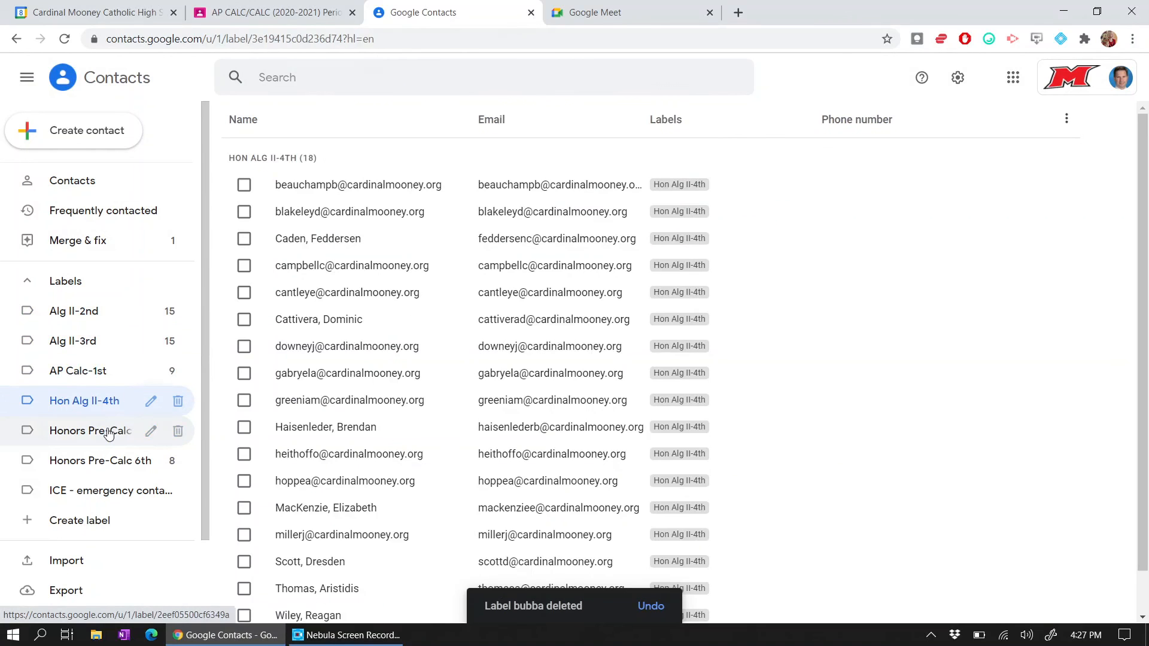
left_click(105, 431)
left_click(106, 460)
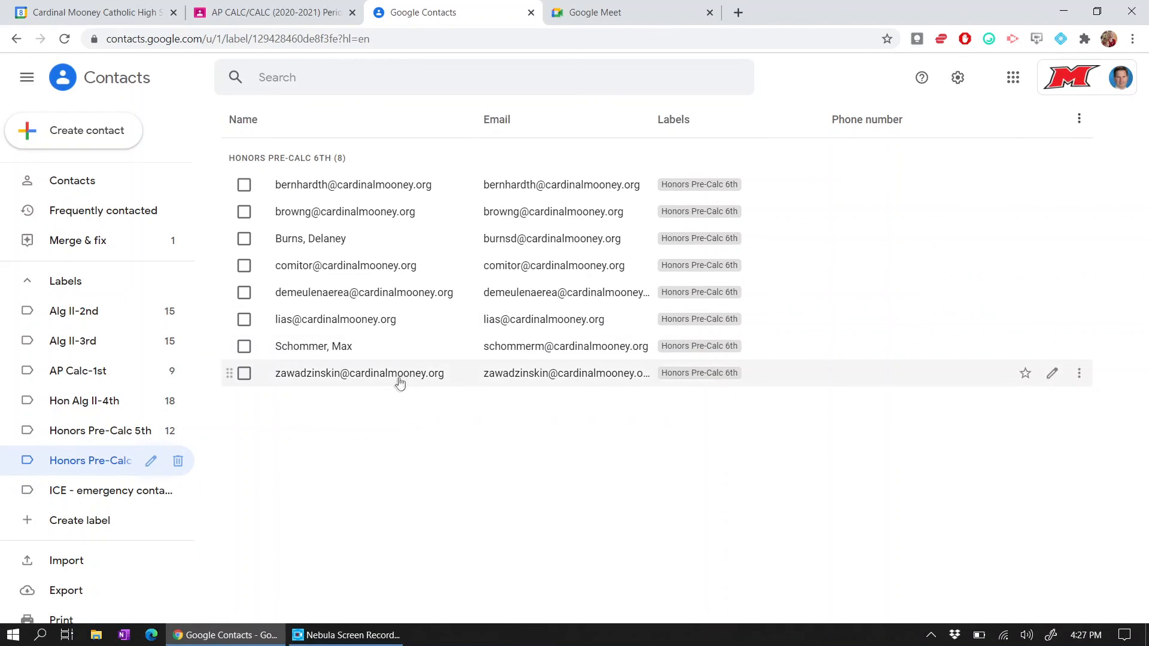
left_click(70, 318)
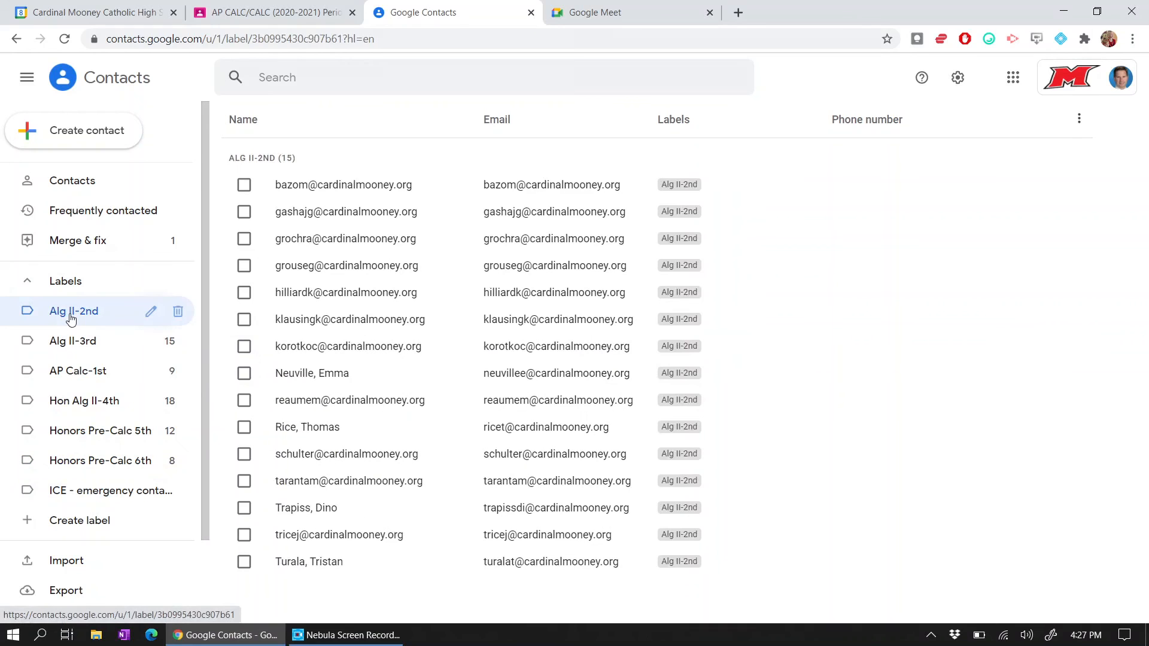